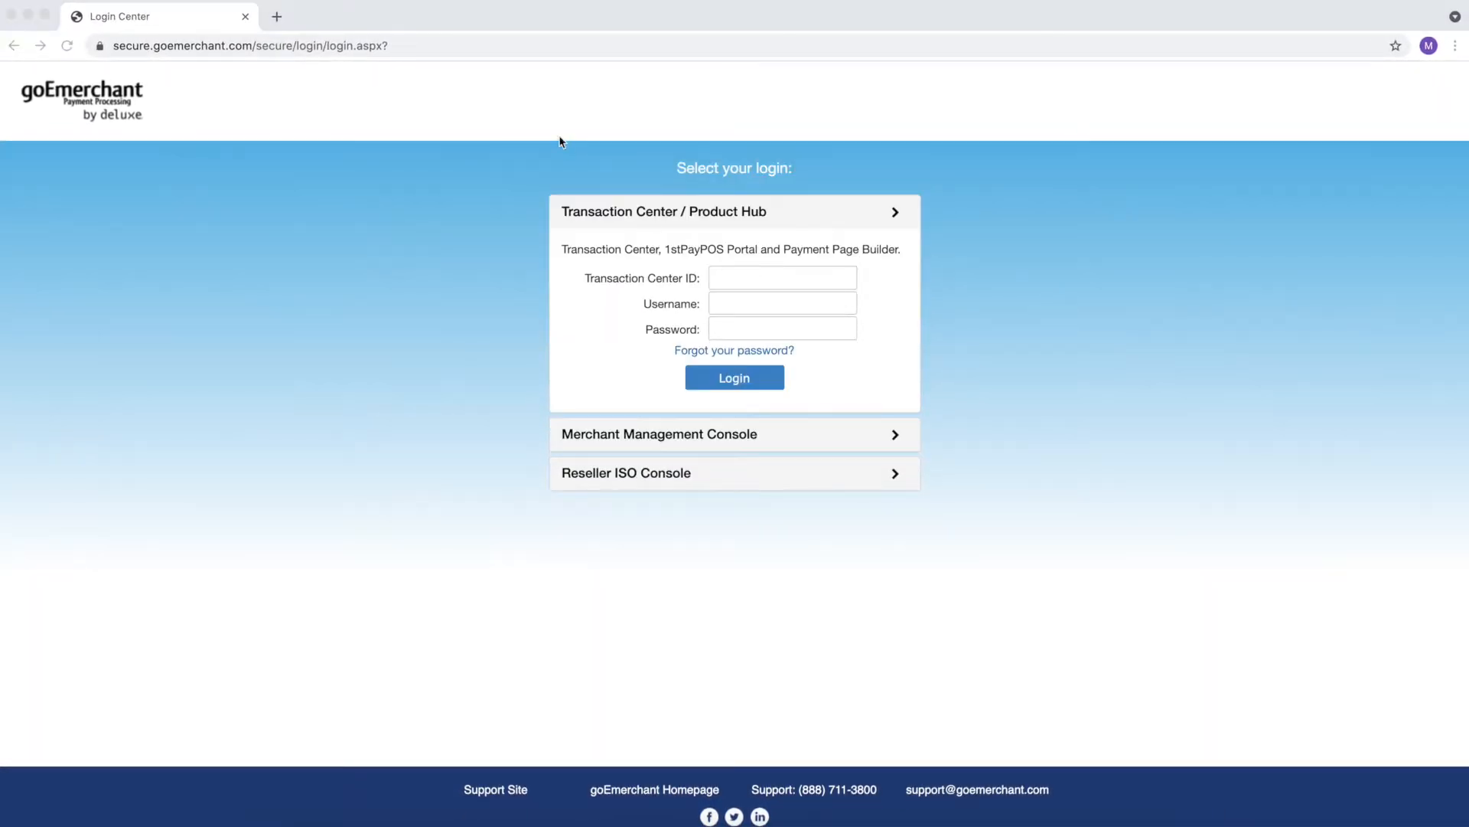
- Reload the Transaction Center login page from the address bar
{"action": "left_click", "coordinate": [545, 46]}
{"action": "type", "text": "SEC"}
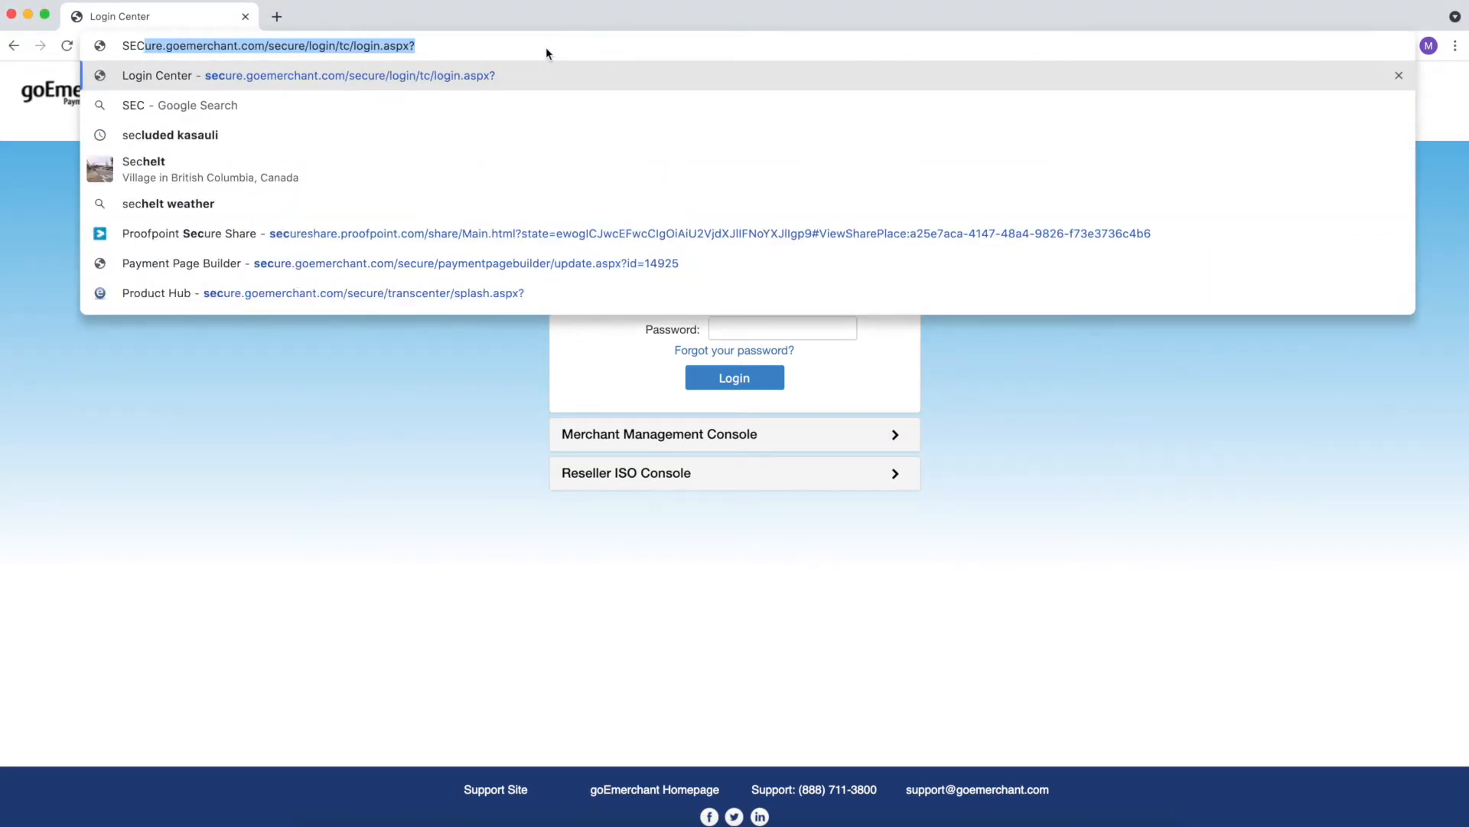
{"action": "key", "text": "Return"}
- Sign in with the Transaction Center ID, username and account password
{"action": "left_click", "coordinate": [761, 330]}
{"action": "type", "text": "208929"}
{"action": "key", "text": "Tab"}
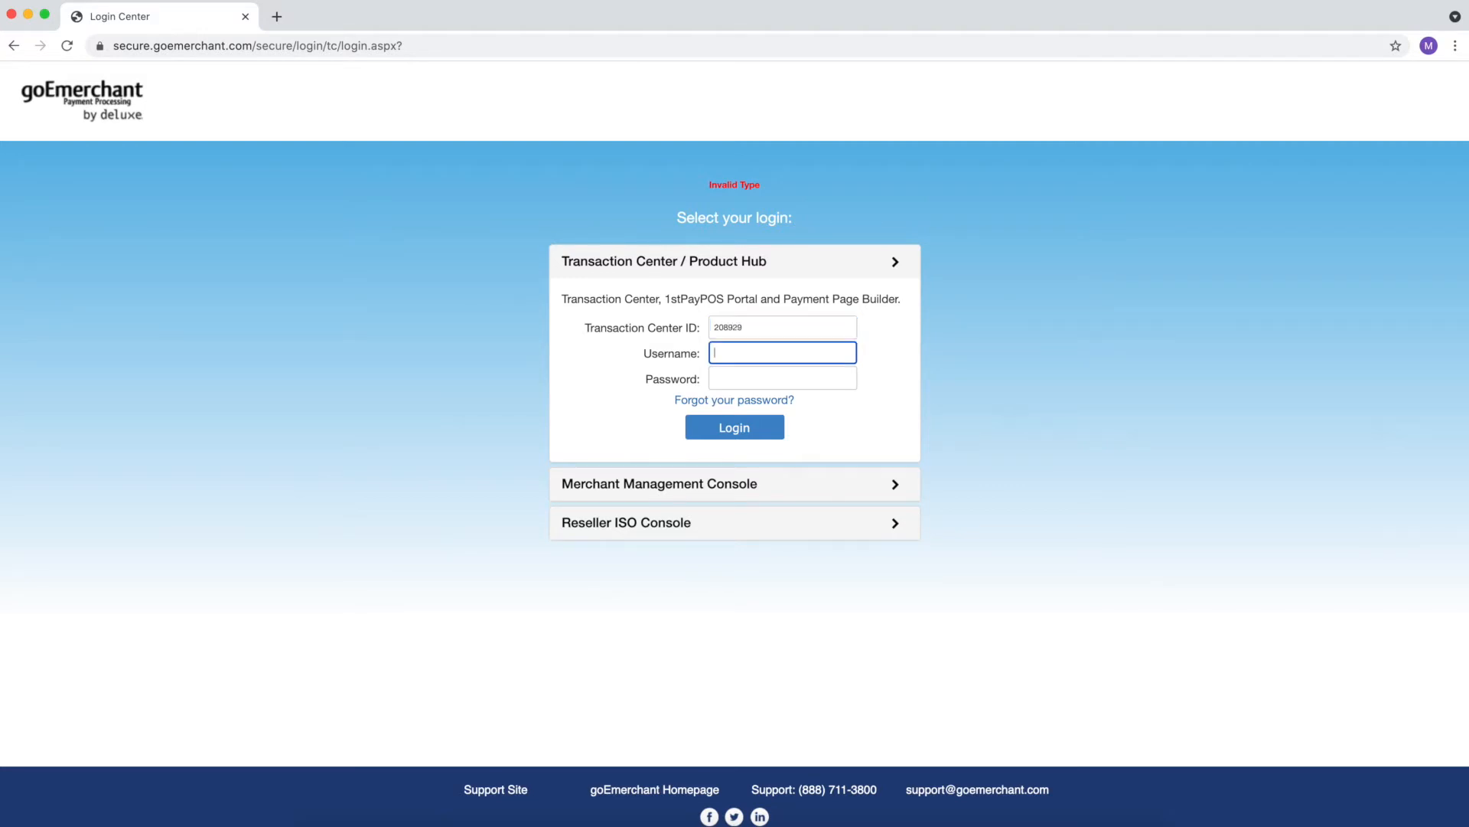
{"action": "type", "text": "iatsdemo2"}
{"action": "key", "text": "Tab"}
{"action": "key", "text": "super+v"}
{"action": "left_click", "coordinate": [733, 437]}
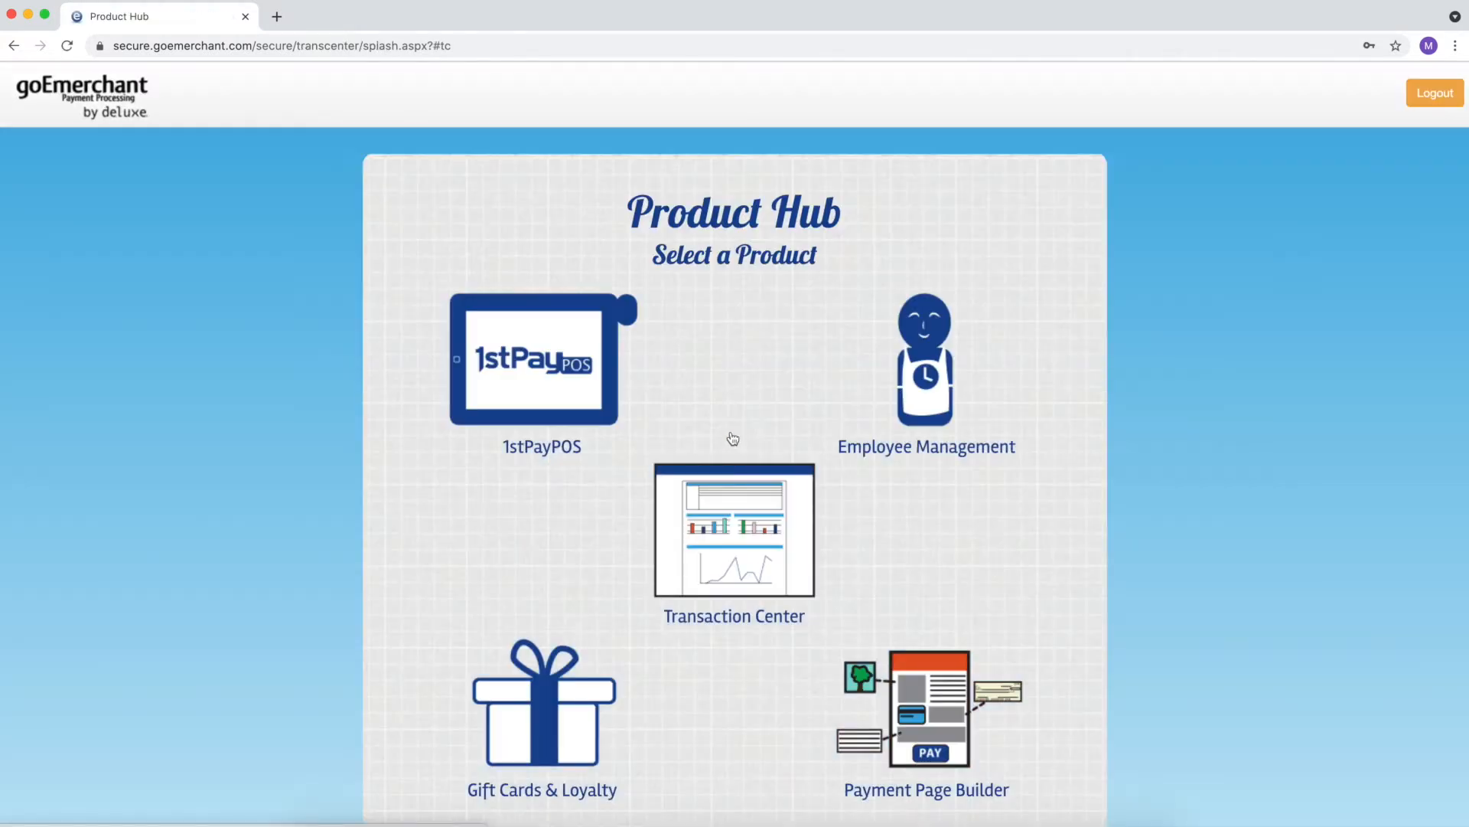
- Open Payment Page Builder from the Product Hub and start a Take Donations page
{"action": "scroll", "coordinate": [934, 484], "scroll_direction": "down", "scroll_amount": 1}
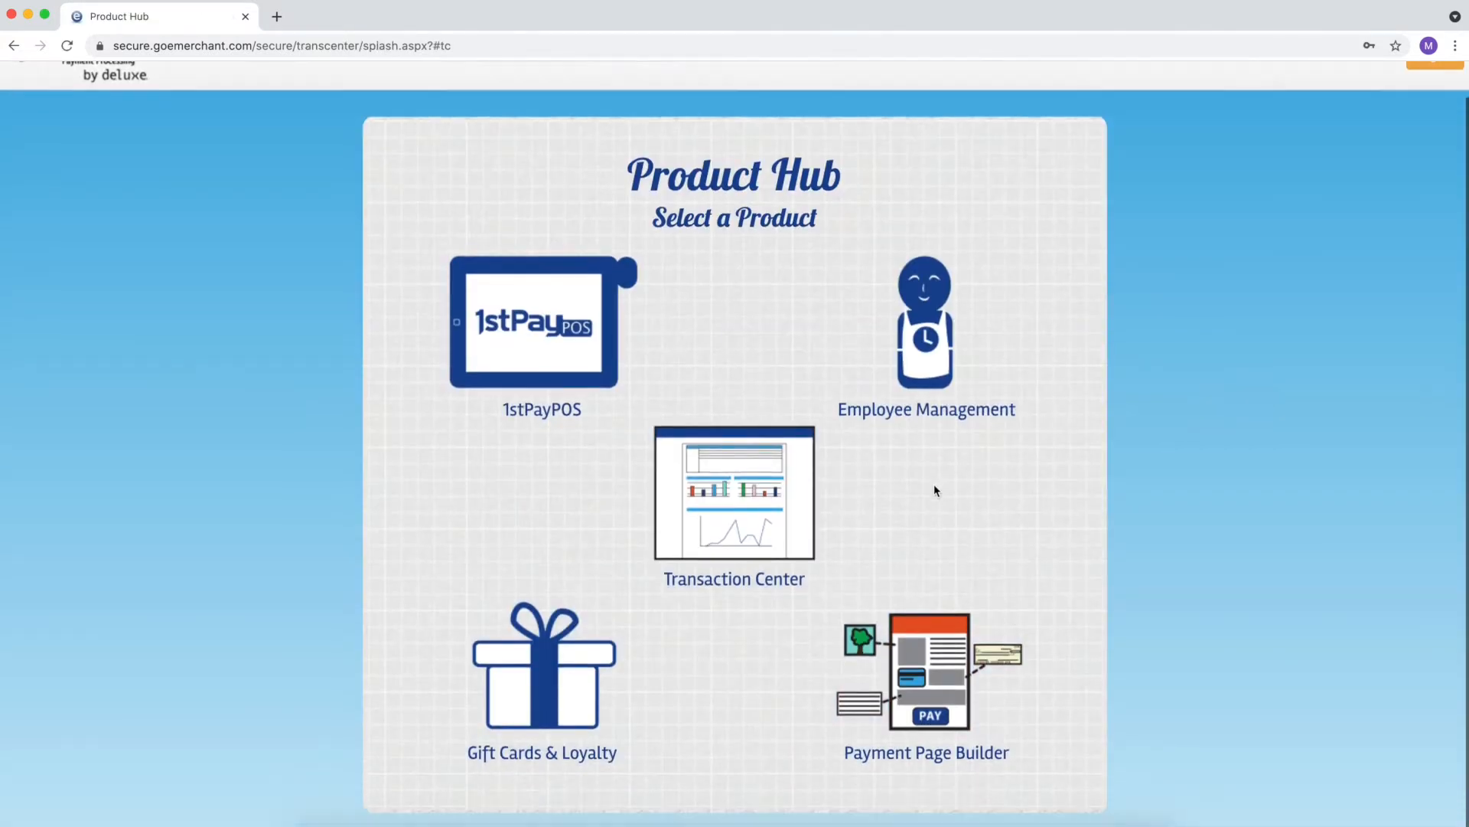
{"action": "mouse_move", "coordinate": [942, 659]}
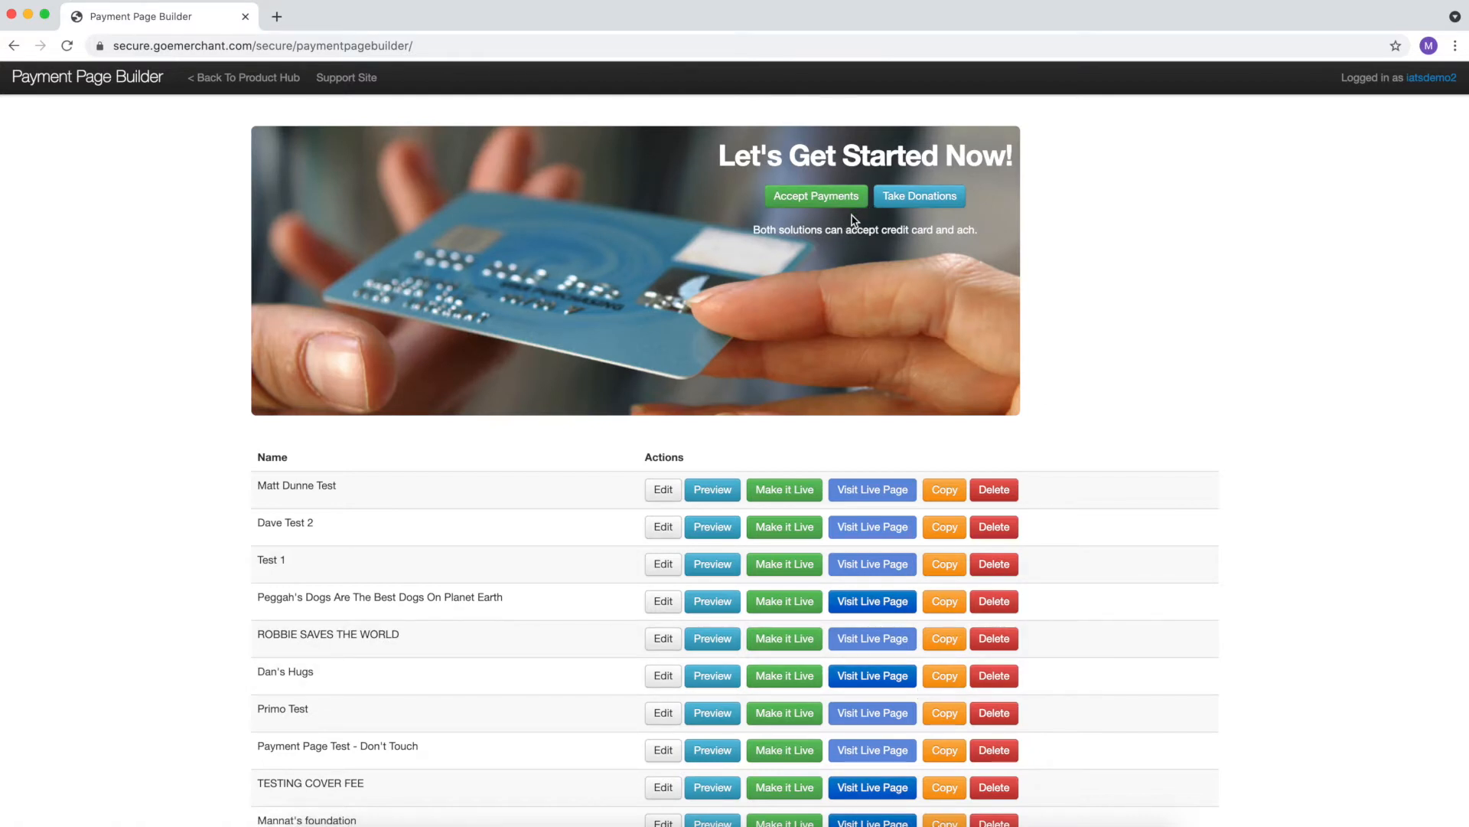
{"action": "left_click", "coordinate": [911, 201]}
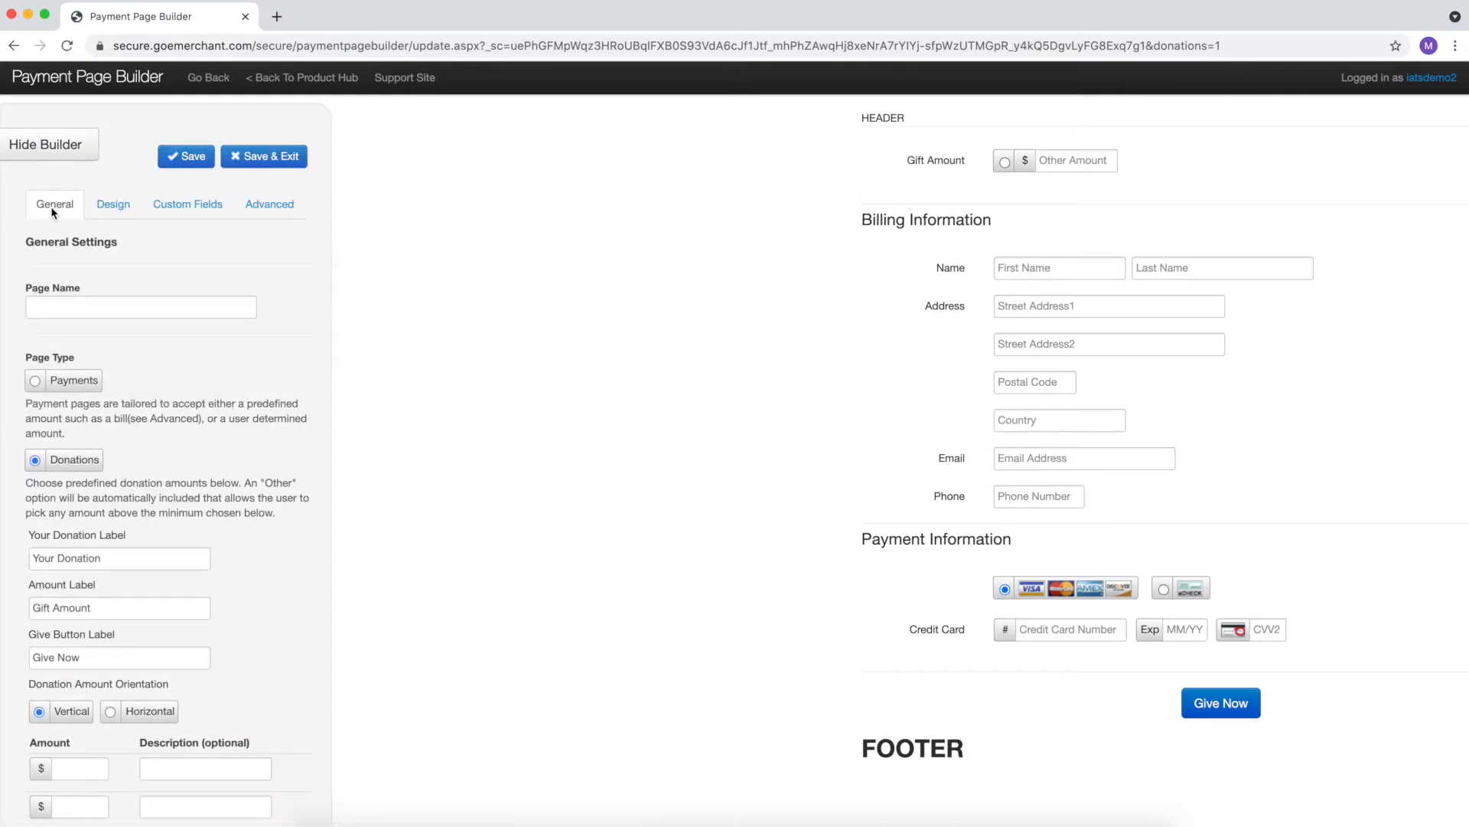
- Look through the Design, Custom Fields and Advanced tabs, then return to General
{"action": "left_click", "coordinate": [100, 207]}
{"action": "left_click", "coordinate": [178, 208]}
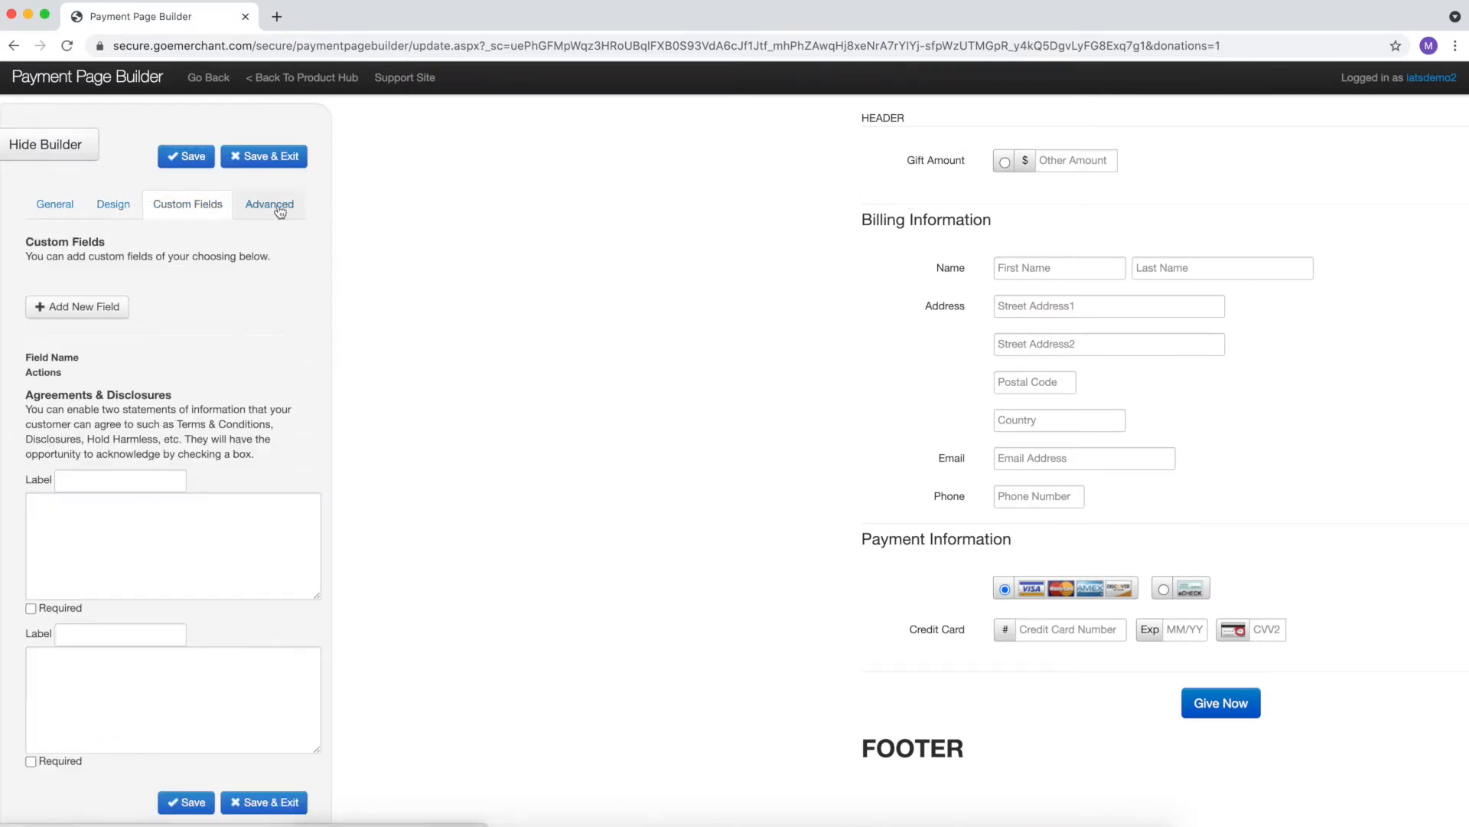
{"action": "left_click", "coordinate": [270, 204]}
{"action": "left_click", "coordinate": [54, 204]}
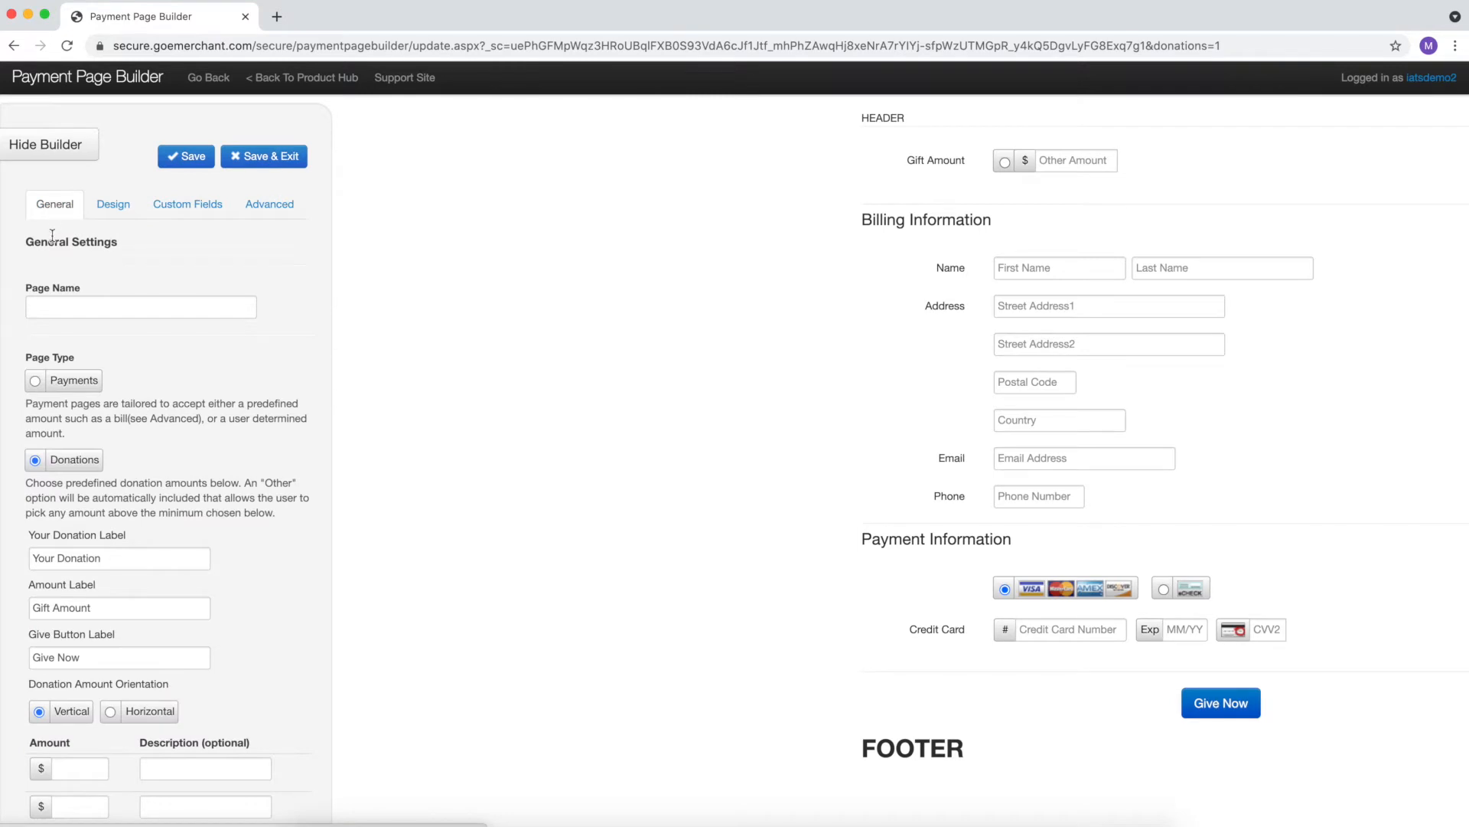
- Enter 'Donation Form 1' as the Page Name
{"action": "scroll", "coordinate": [89, 248], "scroll_direction": "down", "scroll_amount": 1}
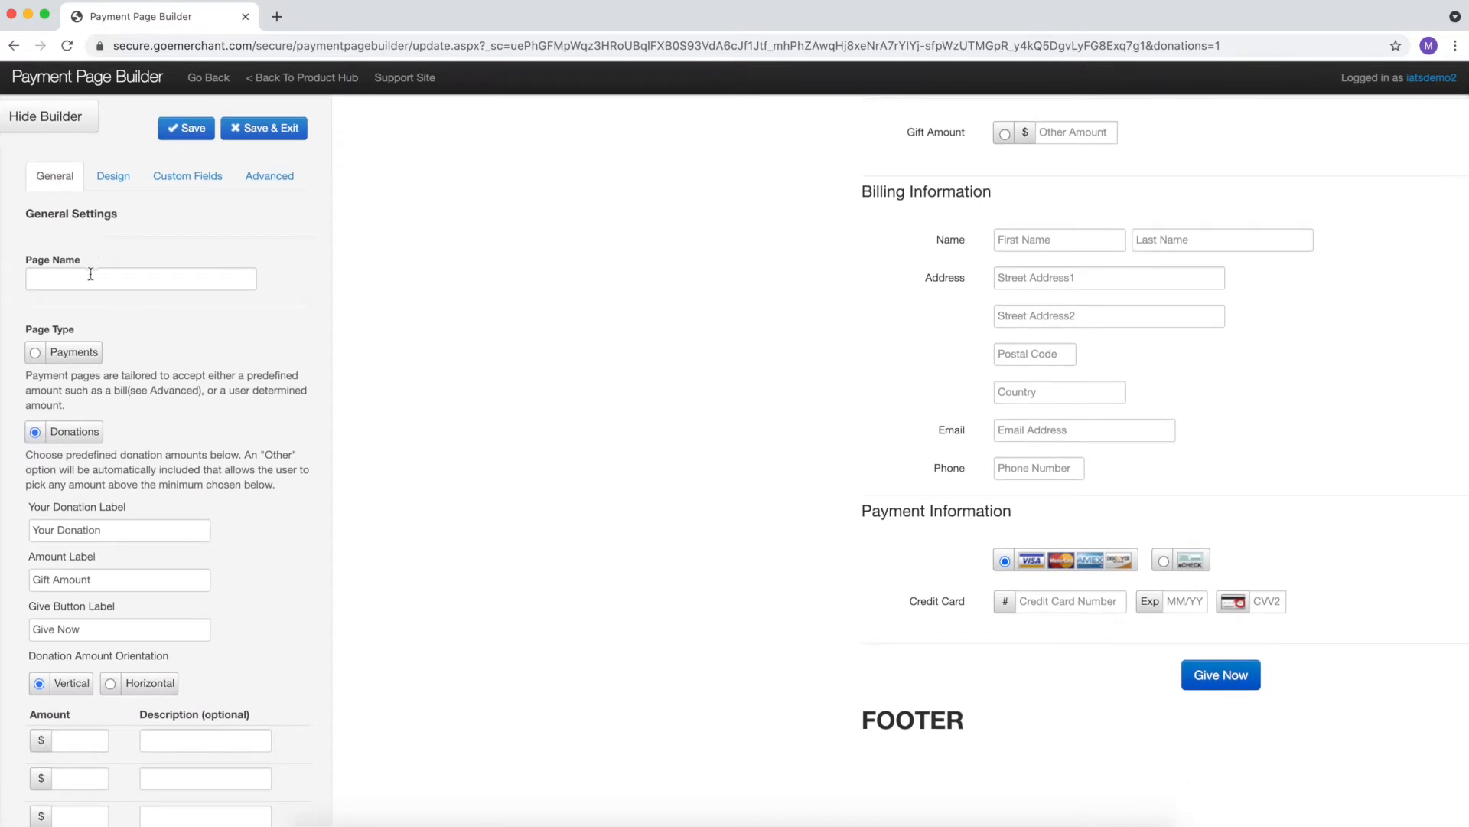
{"action": "left_click", "coordinate": [91, 277]}
{"action": "type", "text": "Do"}
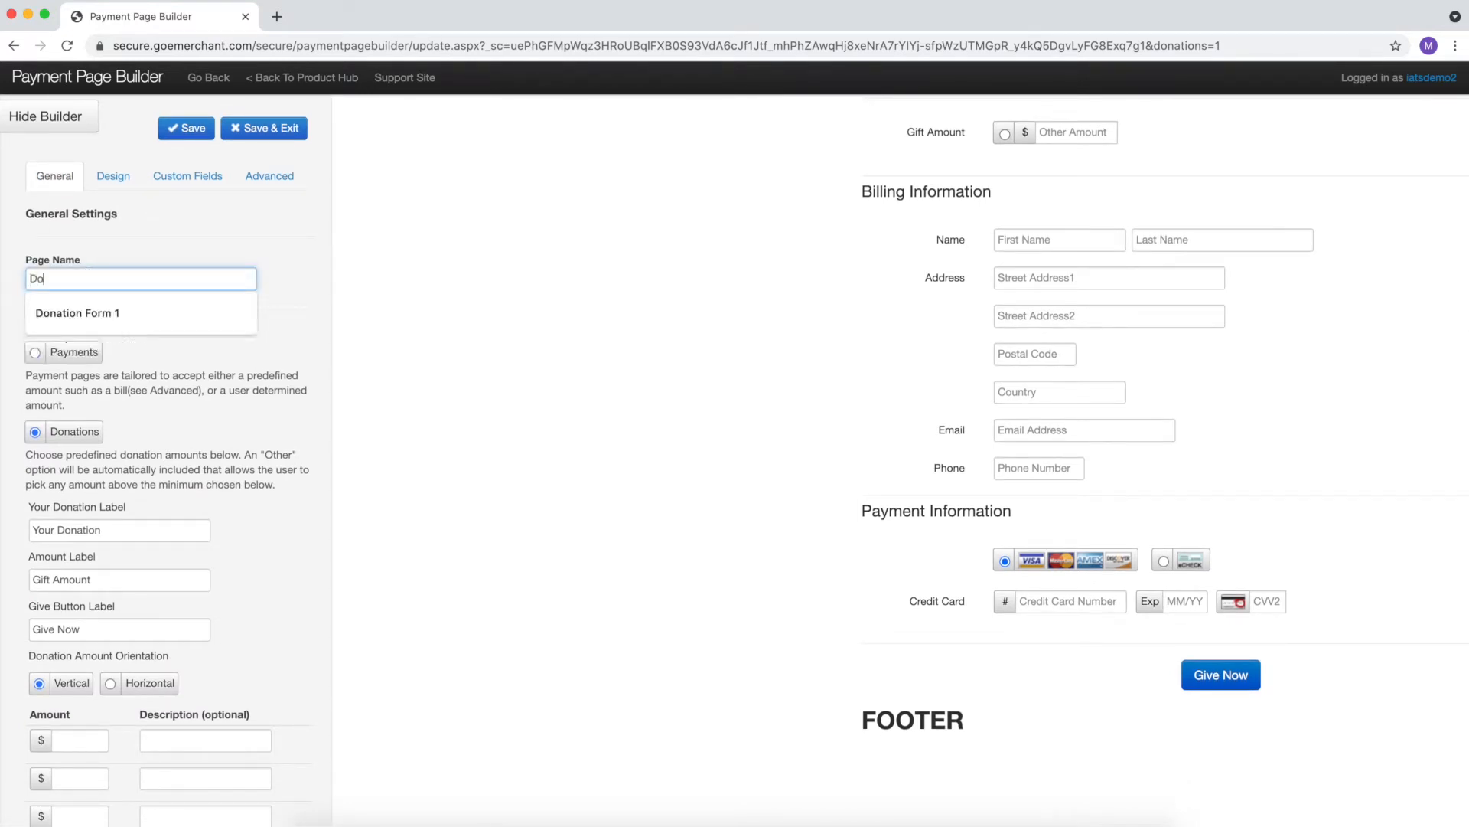
{"action": "type", "text": "nation Form 1"}
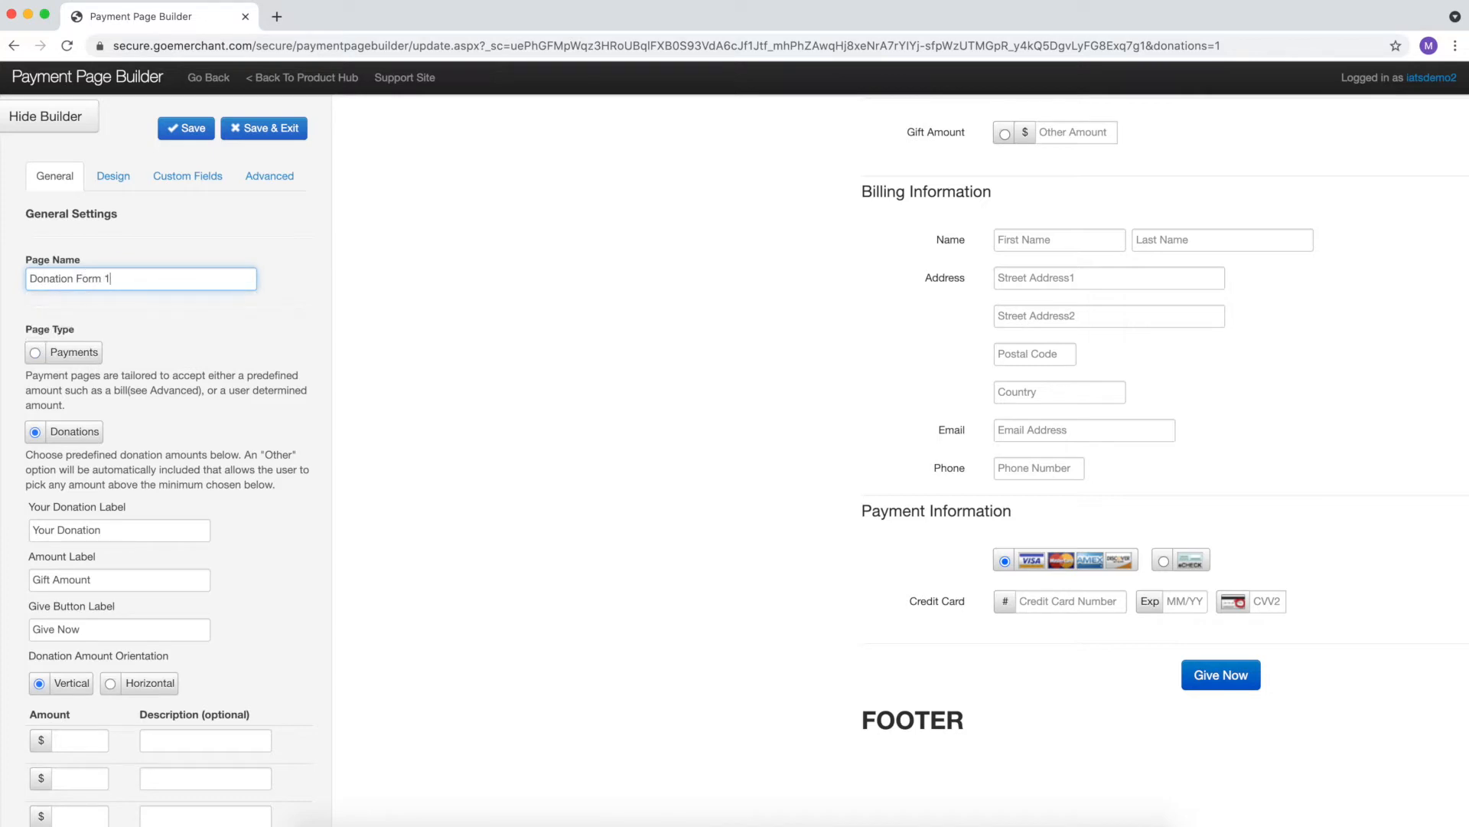
{"action": "scroll", "coordinate": [153, 310], "scroll_direction": "down", "scroll_amount": 1}
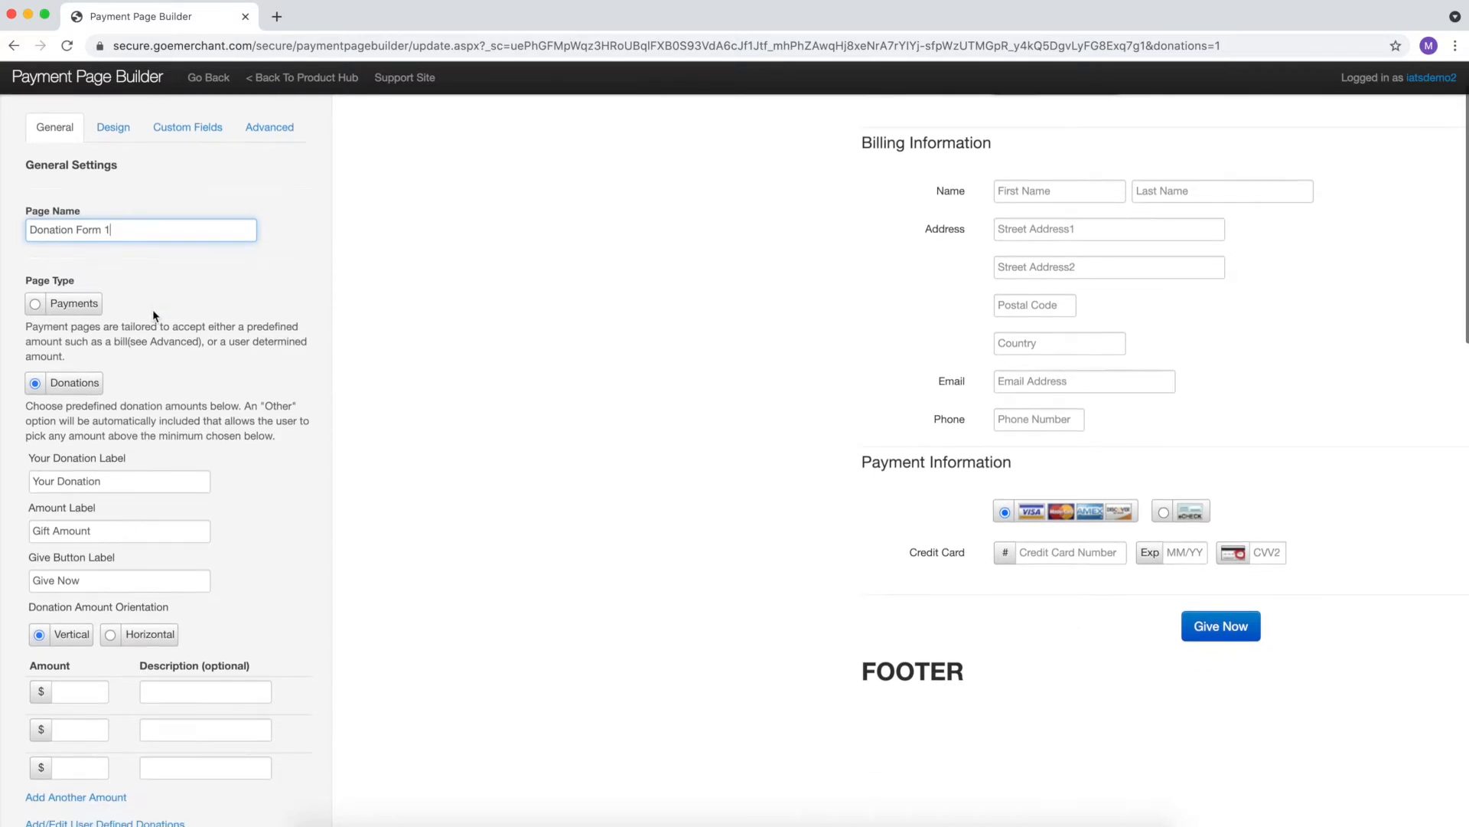
{"action": "scroll", "coordinate": [153, 309], "scroll_direction": "down", "scroll_amount": 1}
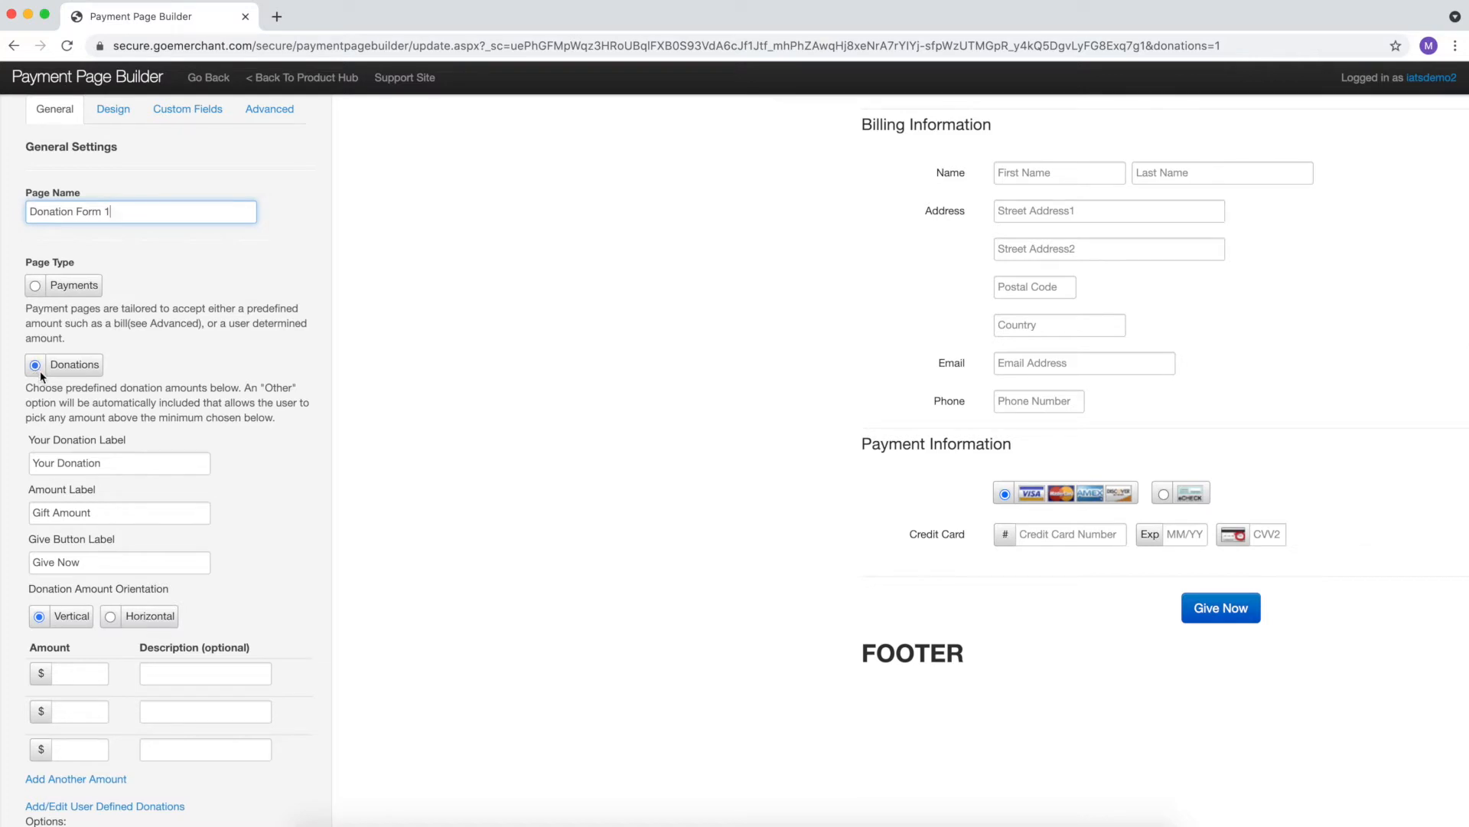
{"action": "scroll", "coordinate": [41, 375], "scroll_direction": "down", "scroll_amount": 5}
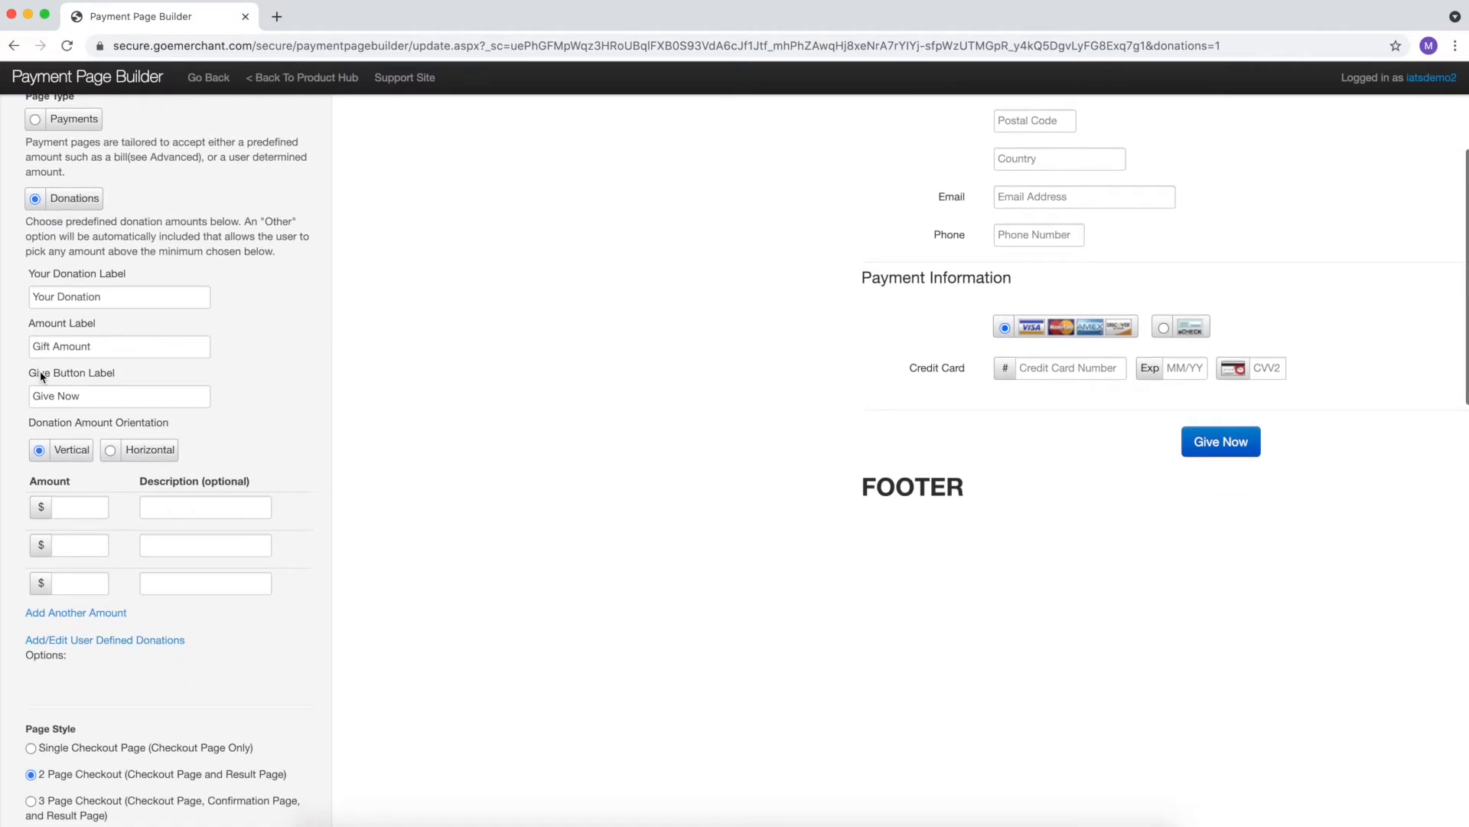
- Change the Give Button Label to 'Donate'
{"action": "left_click", "coordinate": [113, 303]}
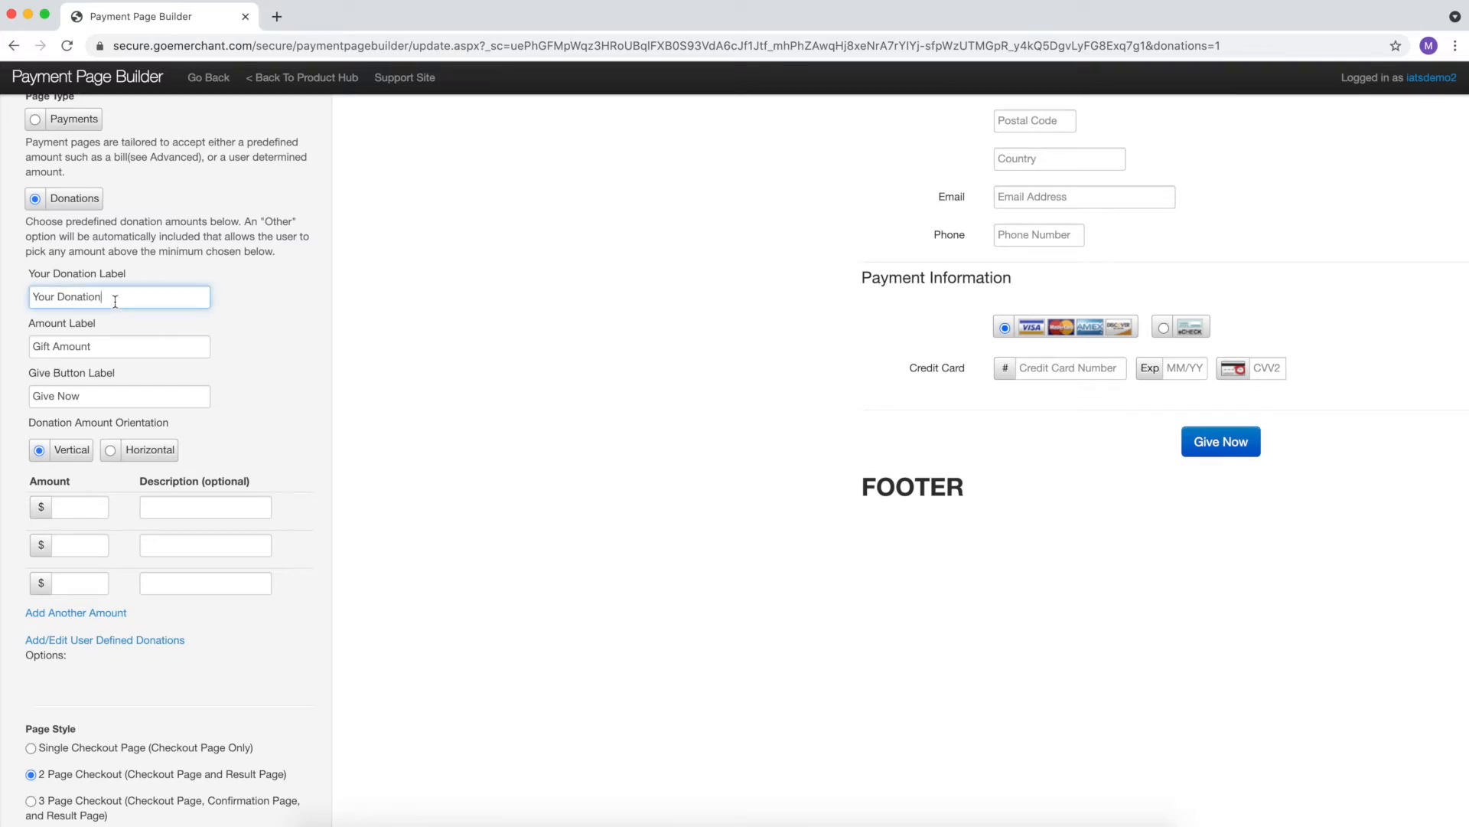
{"action": "scroll", "coordinate": [129, 352], "scroll_direction": "down", "scroll_amount": 1}
{"action": "triple_click", "coordinate": [122, 360]}
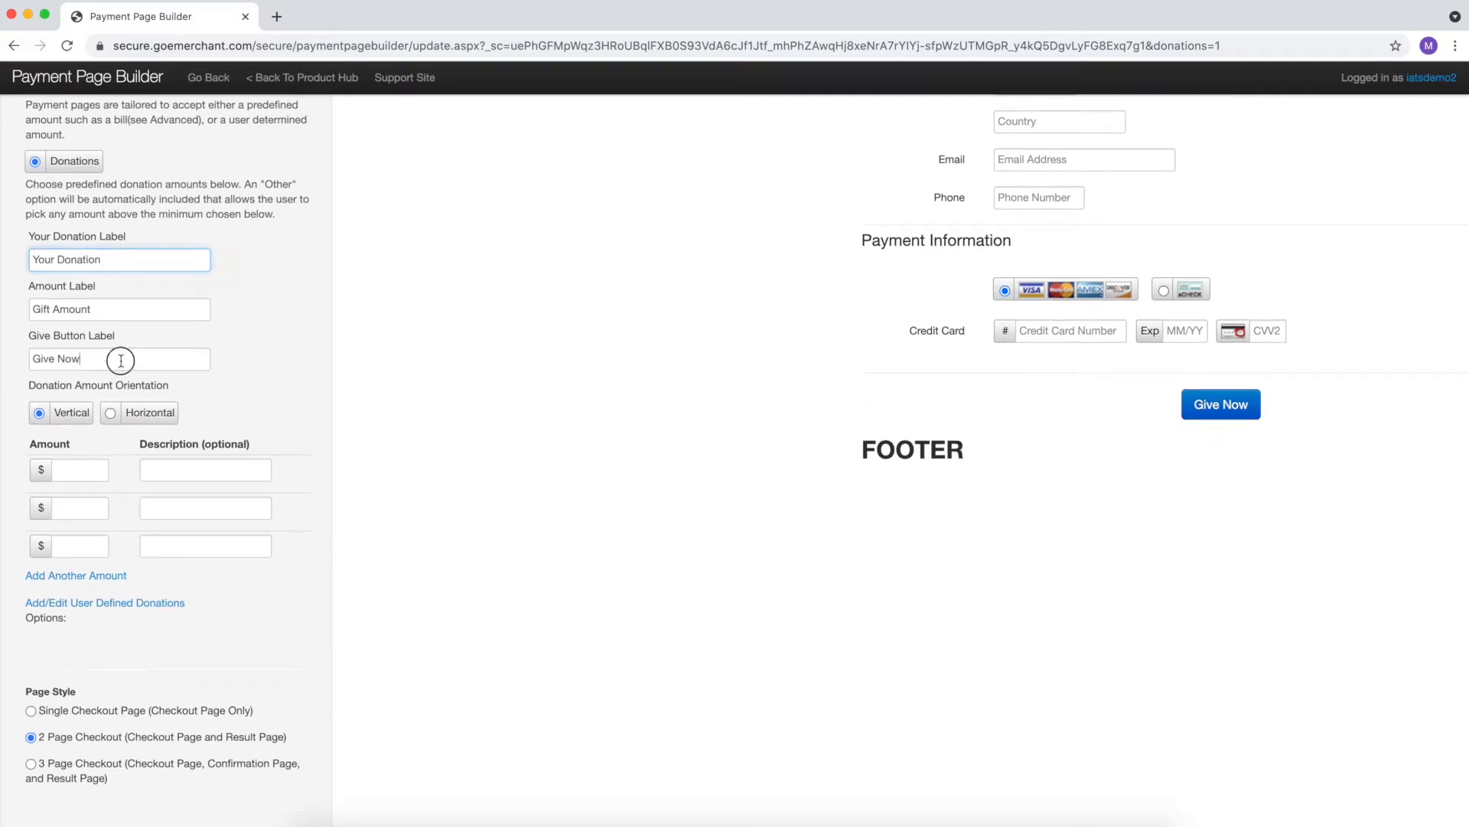
{"action": "type", "text": "Donate"}
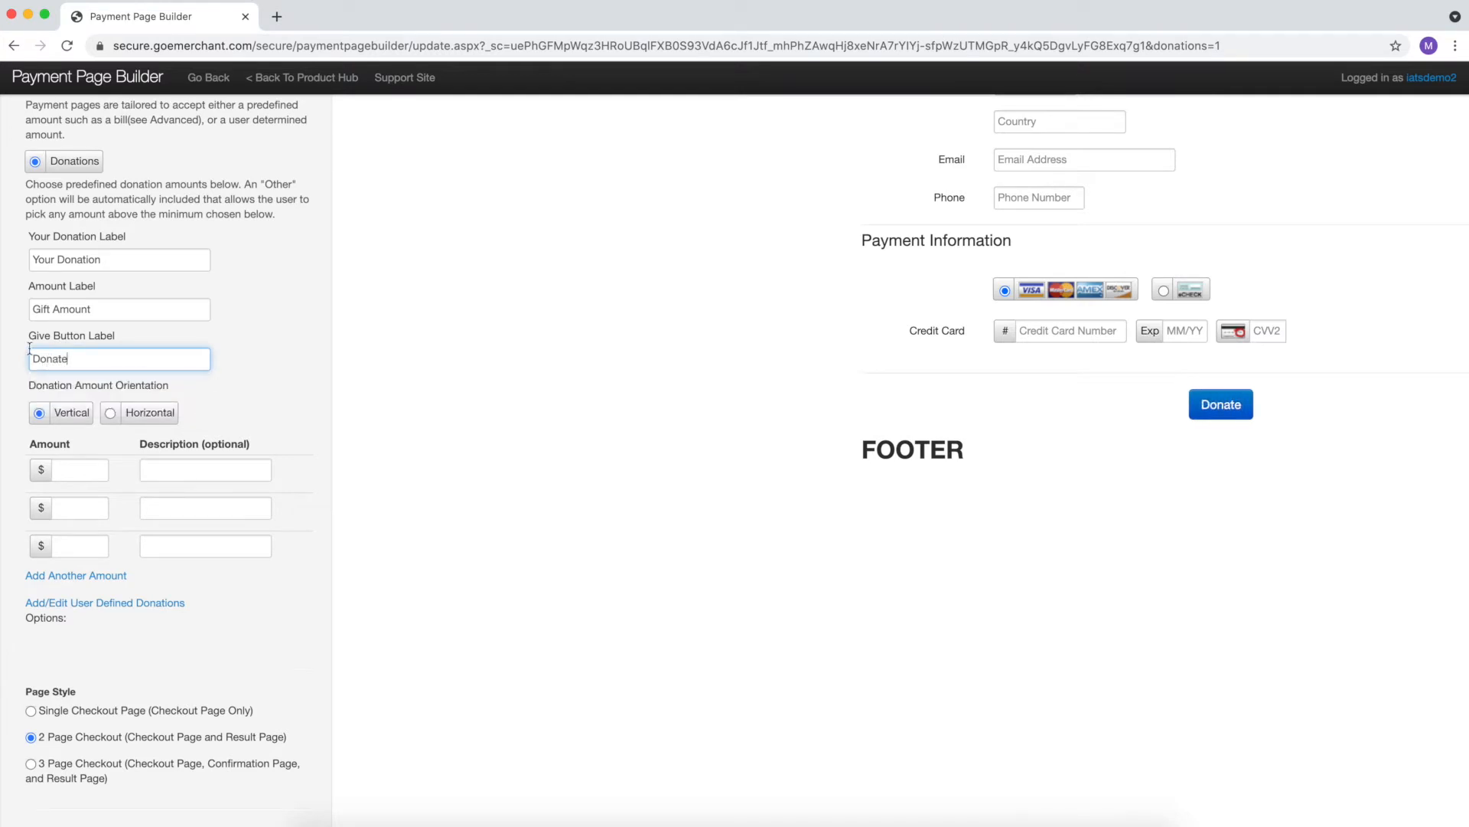
{"action": "left_click", "coordinate": [278, 347]}
- Set Horizontal amount orientation with preset donation amounts 10, 50 and 100
{"action": "scroll", "coordinate": [278, 349], "scroll_direction": "down", "scroll_amount": 2}
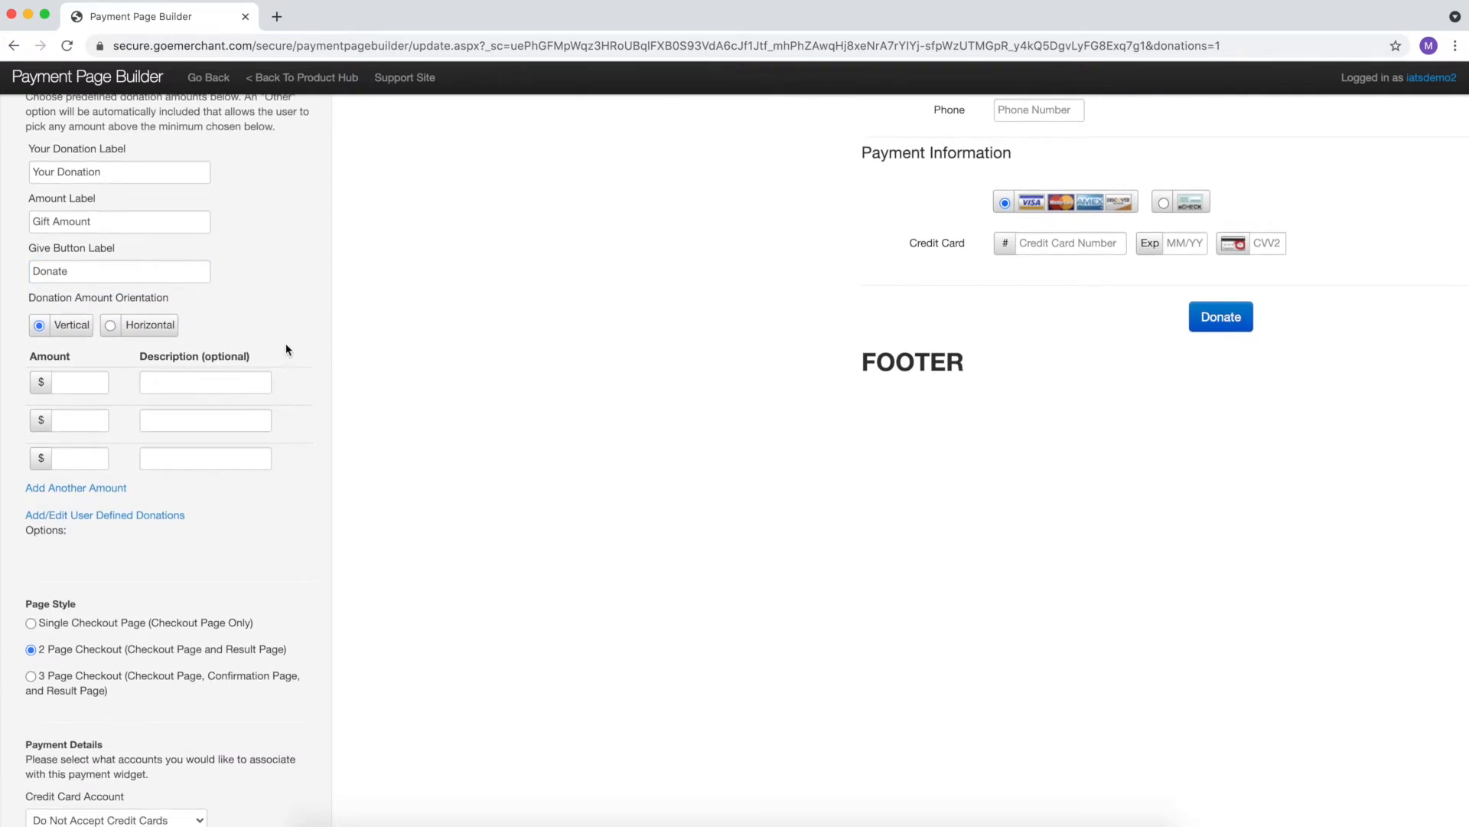
{"action": "scroll", "coordinate": [291, 336], "scroll_direction": "down", "scroll_amount": 1}
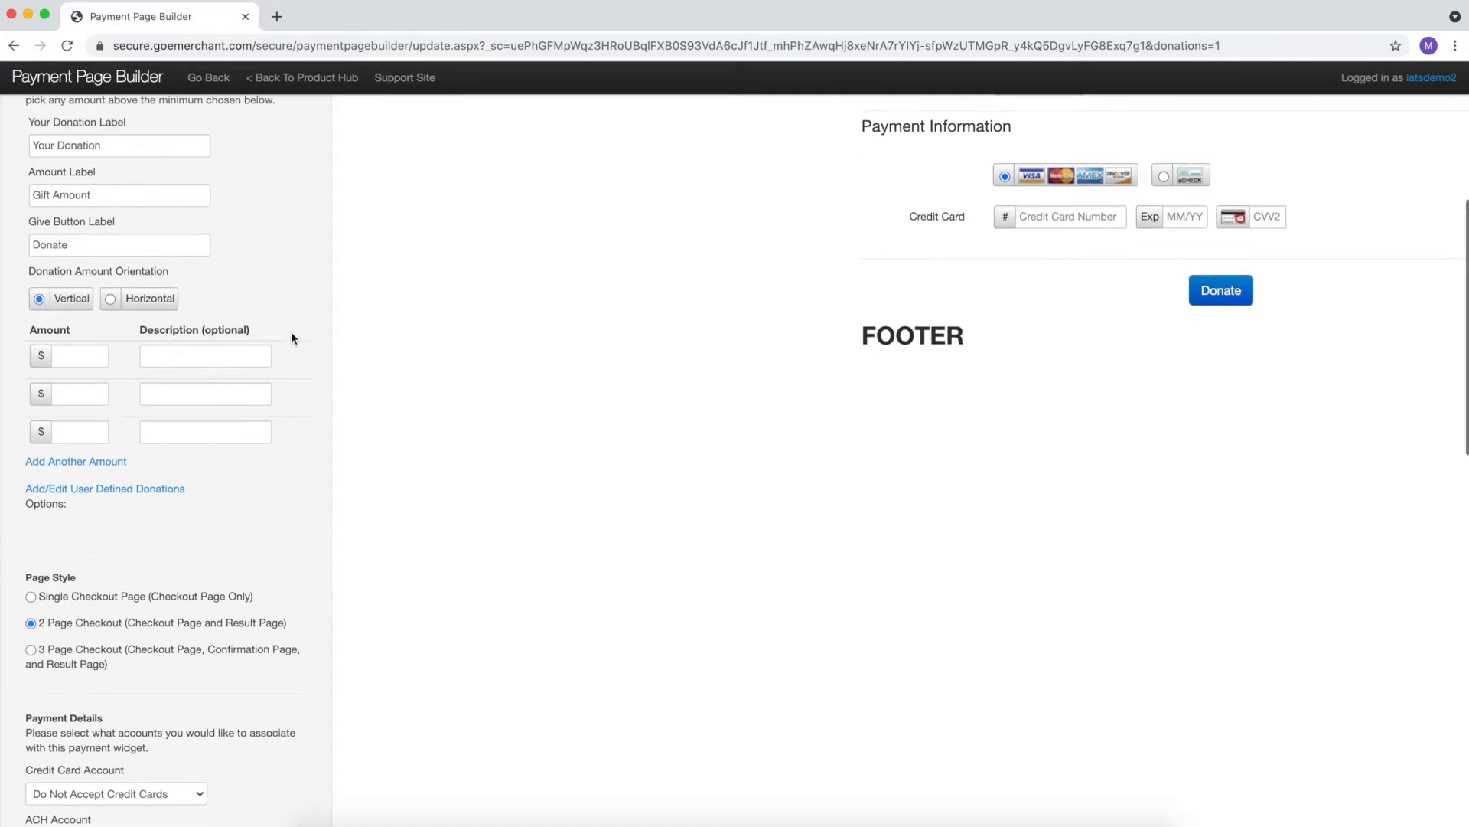
{"action": "left_click", "coordinate": [112, 304]}
{"action": "left_click", "coordinate": [90, 369]}
{"action": "type", "text": "10"}
{"action": "key", "text": "Tab"}
{"action": "type", "text": "50"}
{"action": "key", "text": "Tab"}
{"action": "type", "text": "100"}
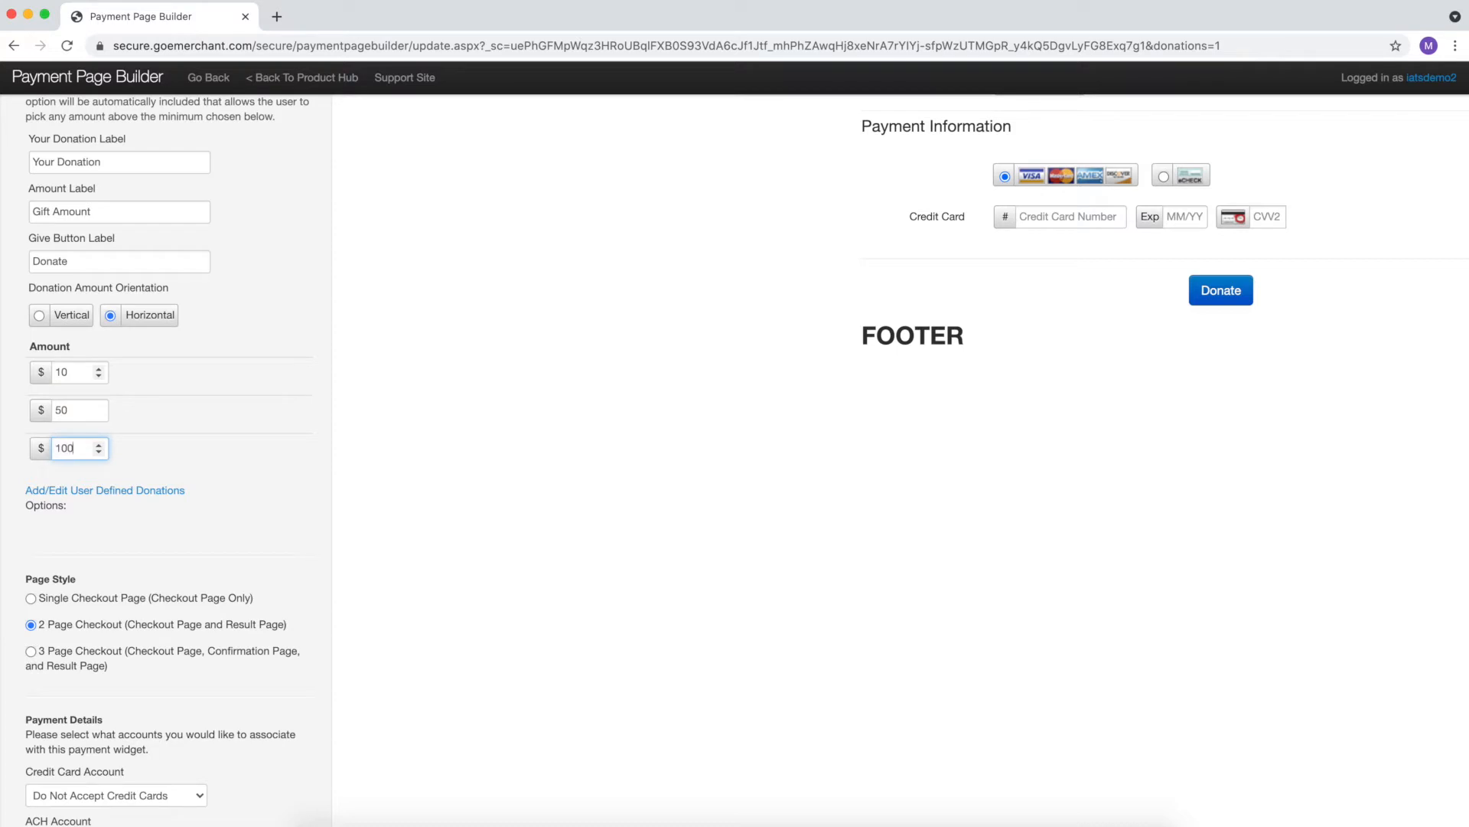
{"action": "left_click", "coordinate": [197, 456]}
{"action": "scroll", "coordinate": [197, 456], "scroll_direction": "down", "scroll_amount": 2}
{"action": "scroll", "coordinate": [197, 456], "scroll_direction": "down", "scroll_amount": 6}
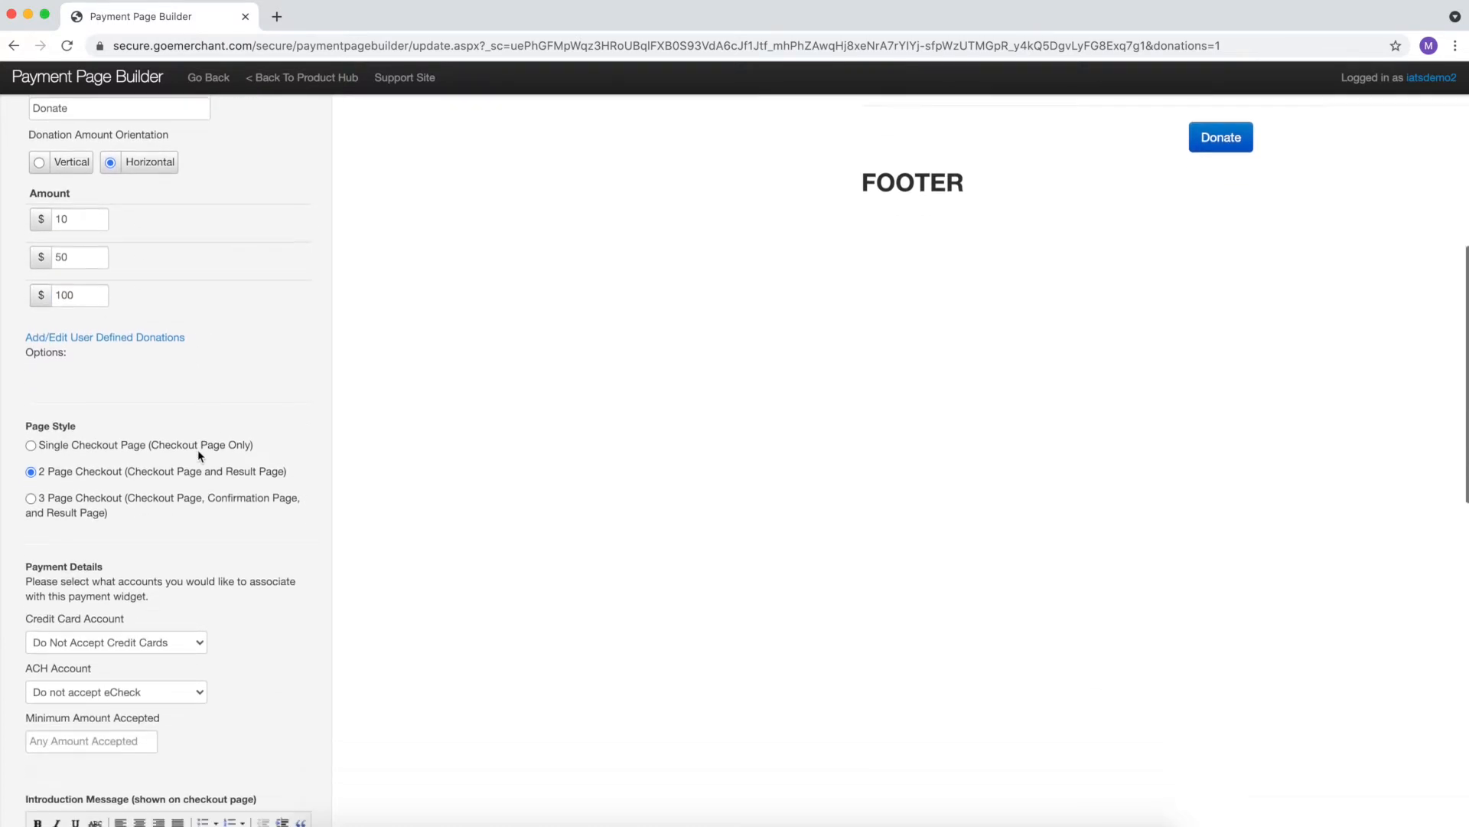
{"action": "left_click", "coordinate": [31, 301]}
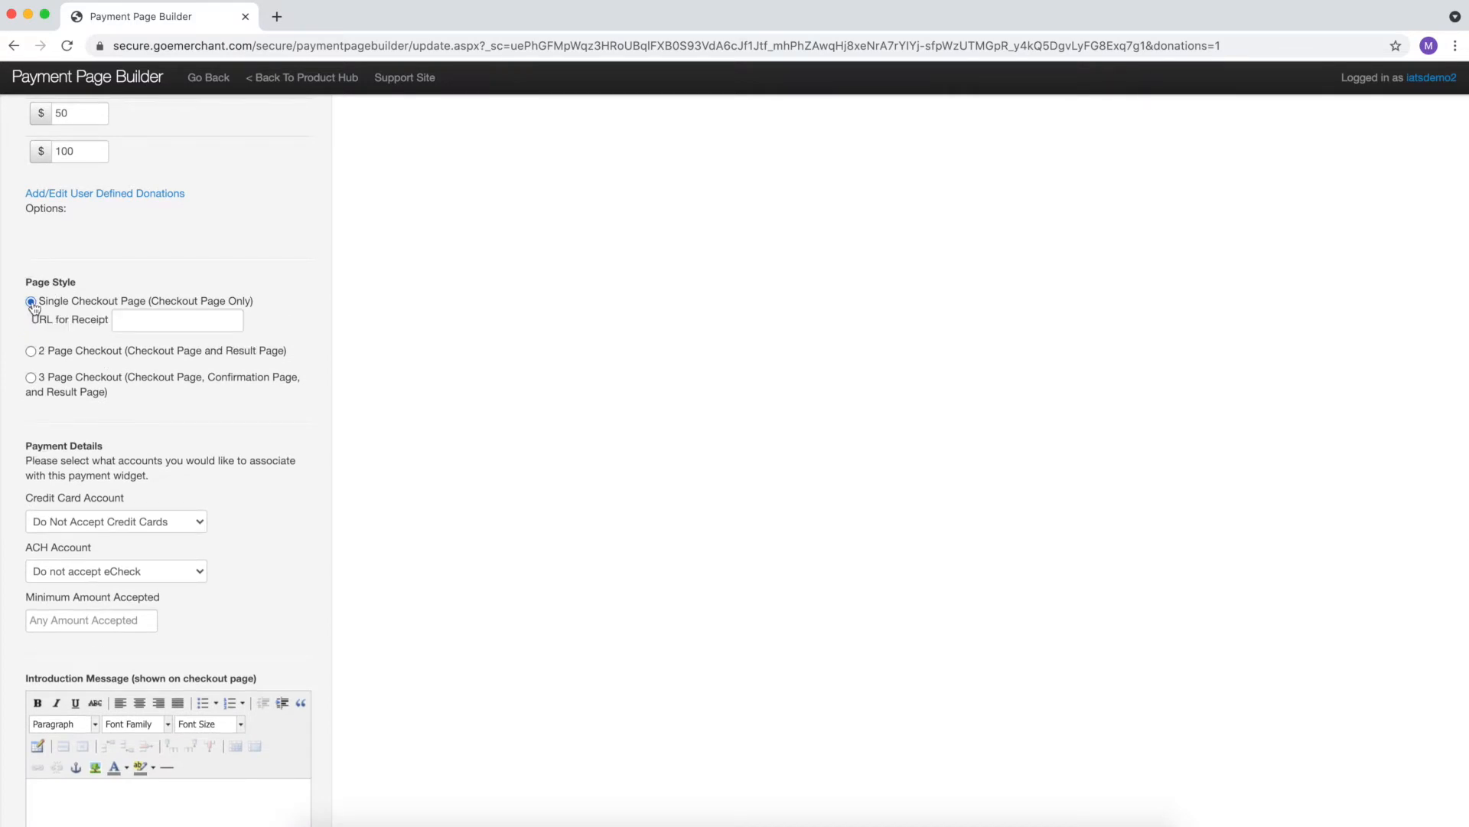
{"action": "left_click", "coordinate": [30, 352]}
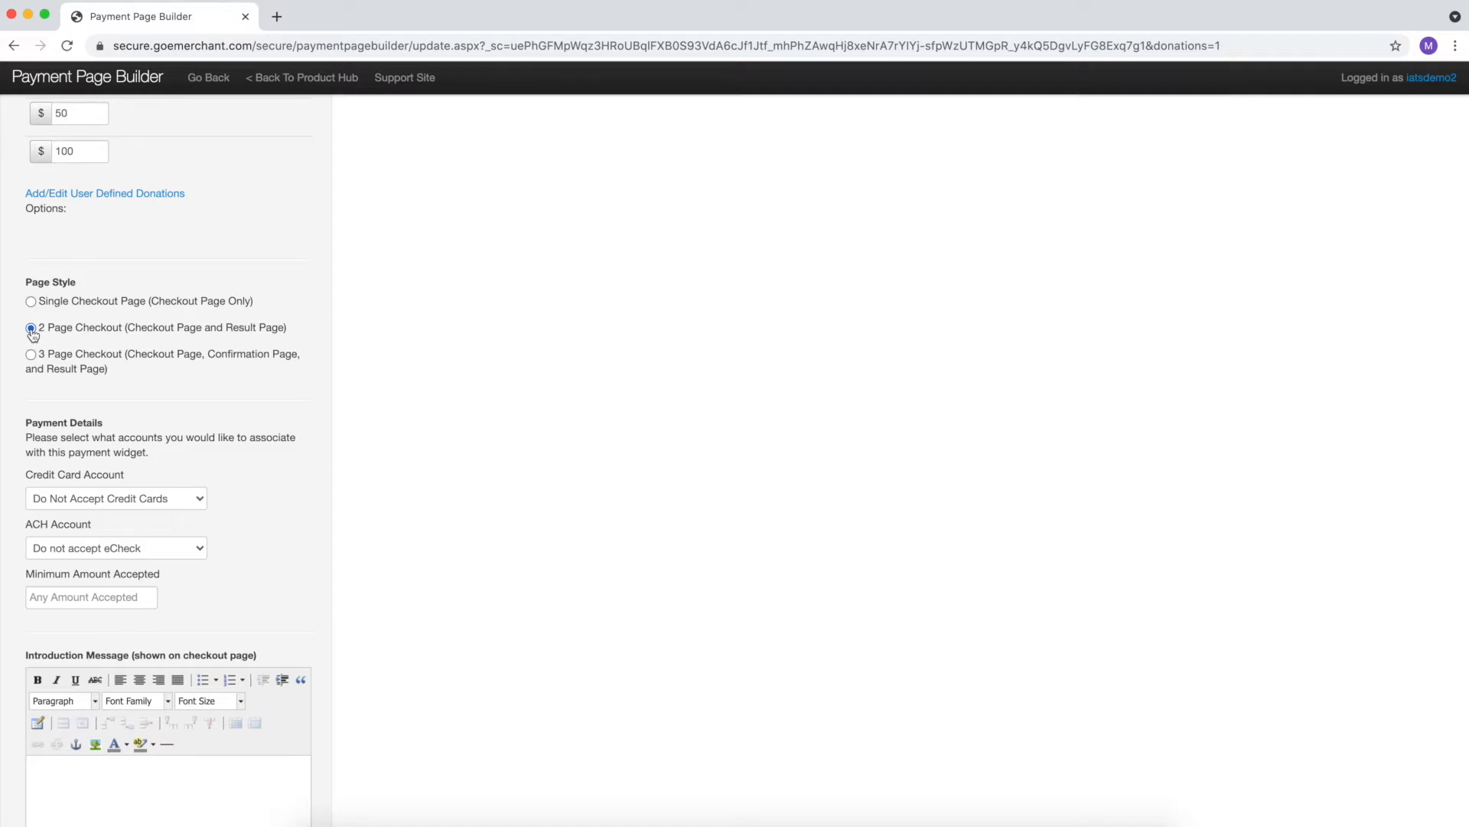
{"action": "left_click", "coordinate": [31, 354]}
{"action": "scroll", "coordinate": [60, 349], "scroll_direction": "down", "scroll_amount": 1}
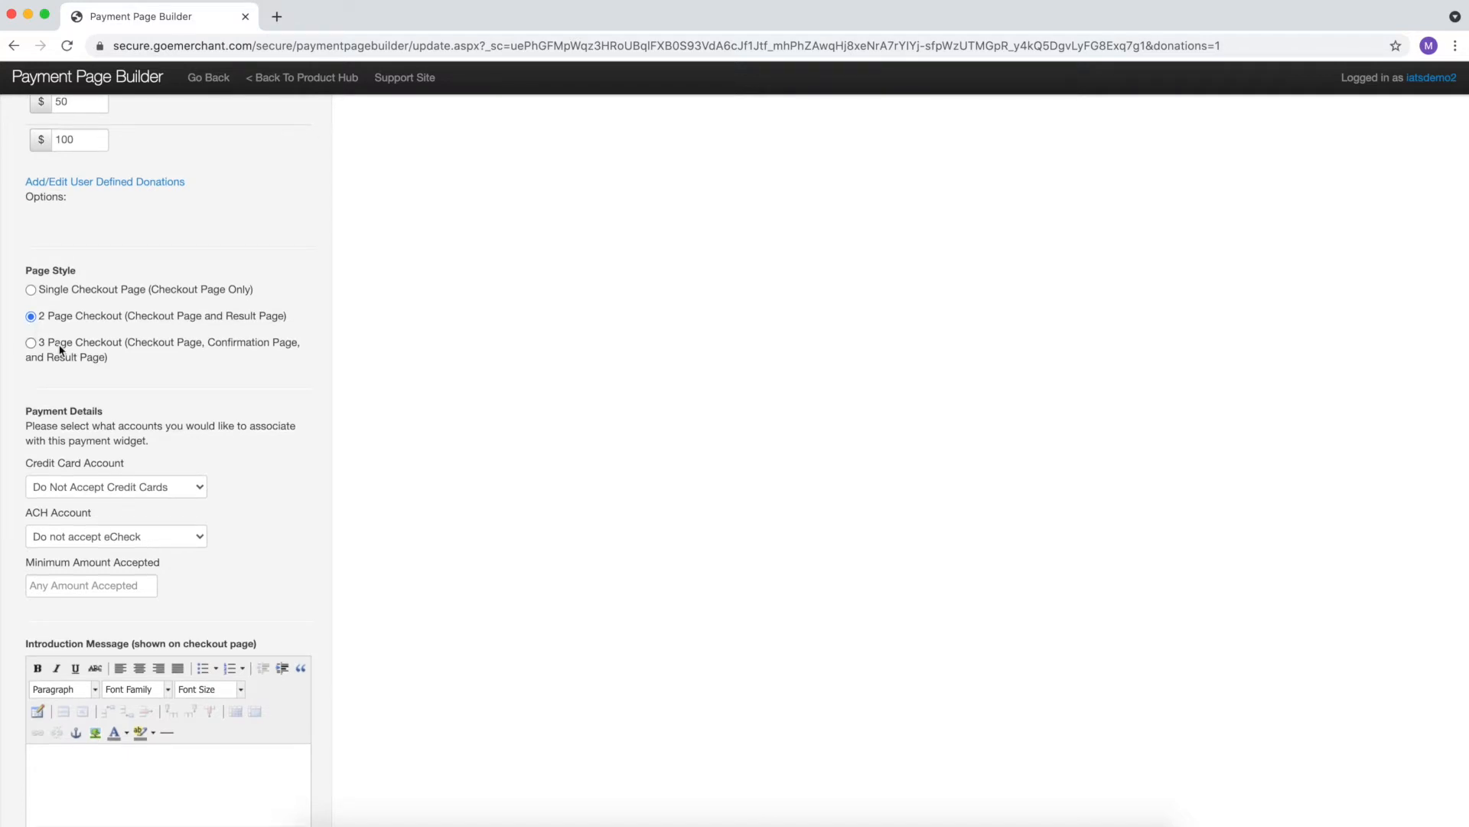
{"action": "scroll", "coordinate": [59, 350], "scroll_direction": "down", "scroll_amount": 5}
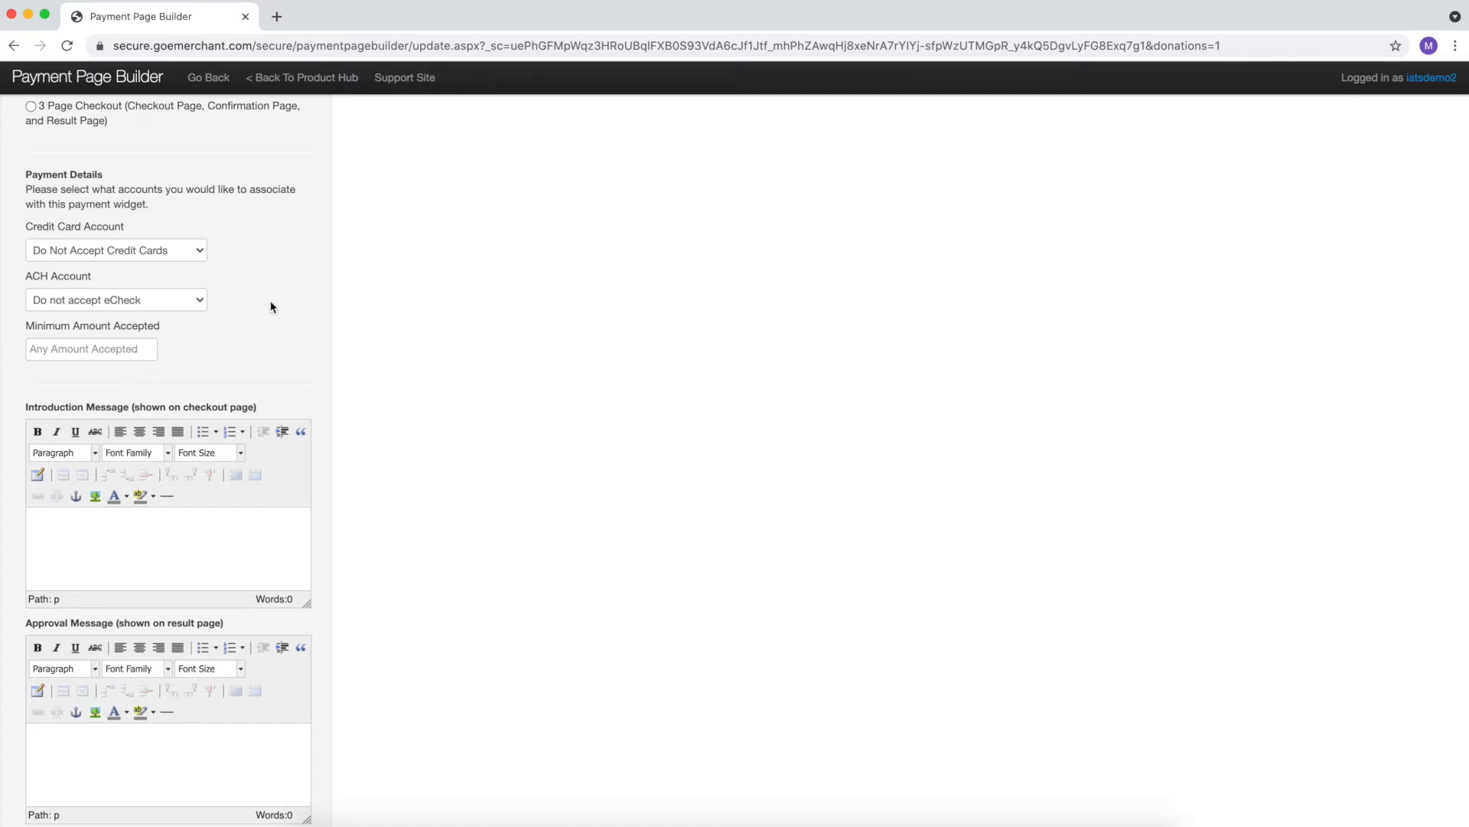
- Route credit cards to the Sandbox eCommerce account and set ACH to Do not accept eCheck
{"action": "left_click", "coordinate": [200, 252]}
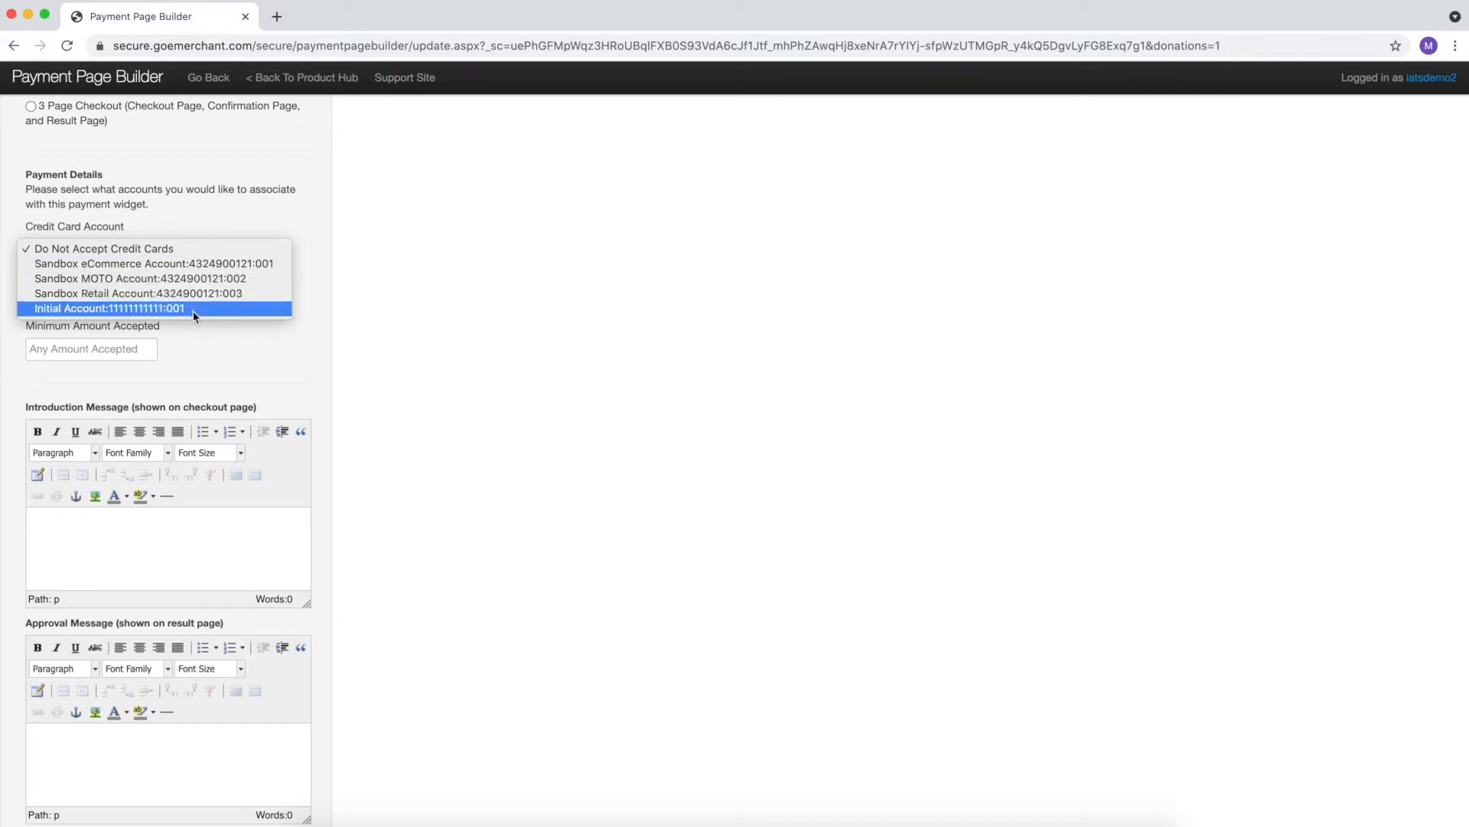
{"action": "left_click", "coordinate": [203, 264]}
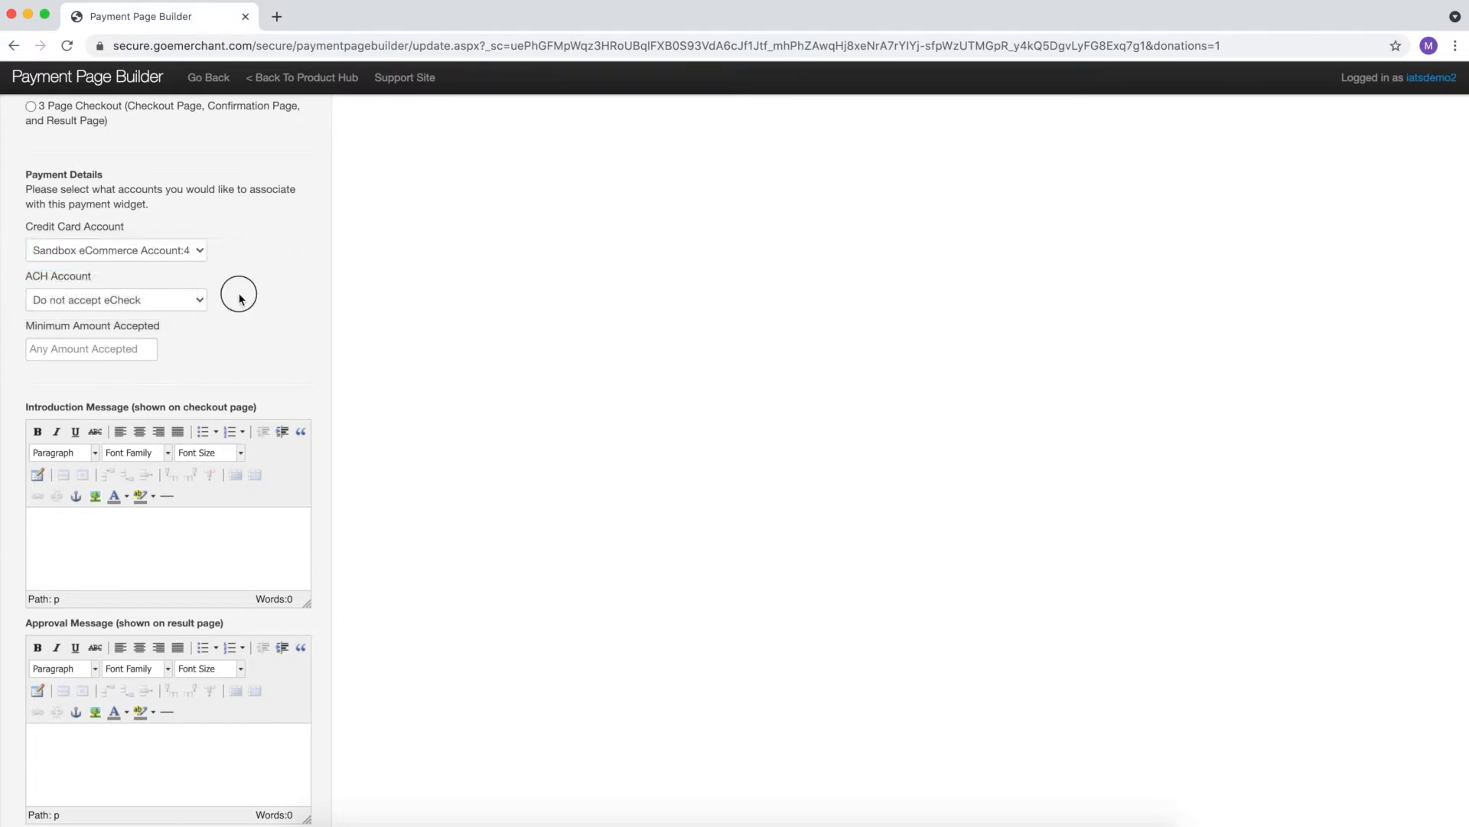
{"action": "left_click", "coordinate": [188, 300]}
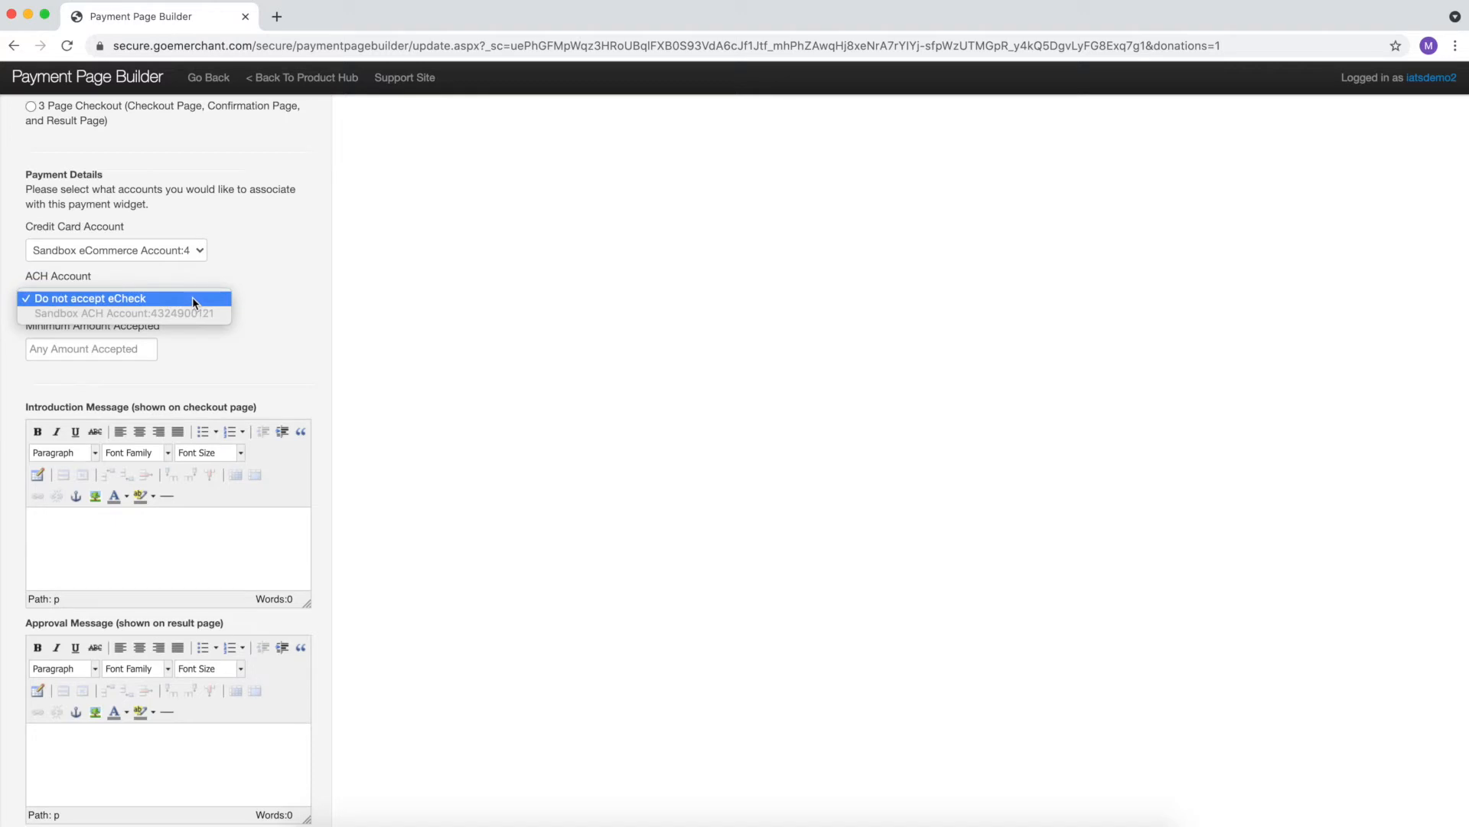
{"action": "left_click", "coordinate": [193, 299]}
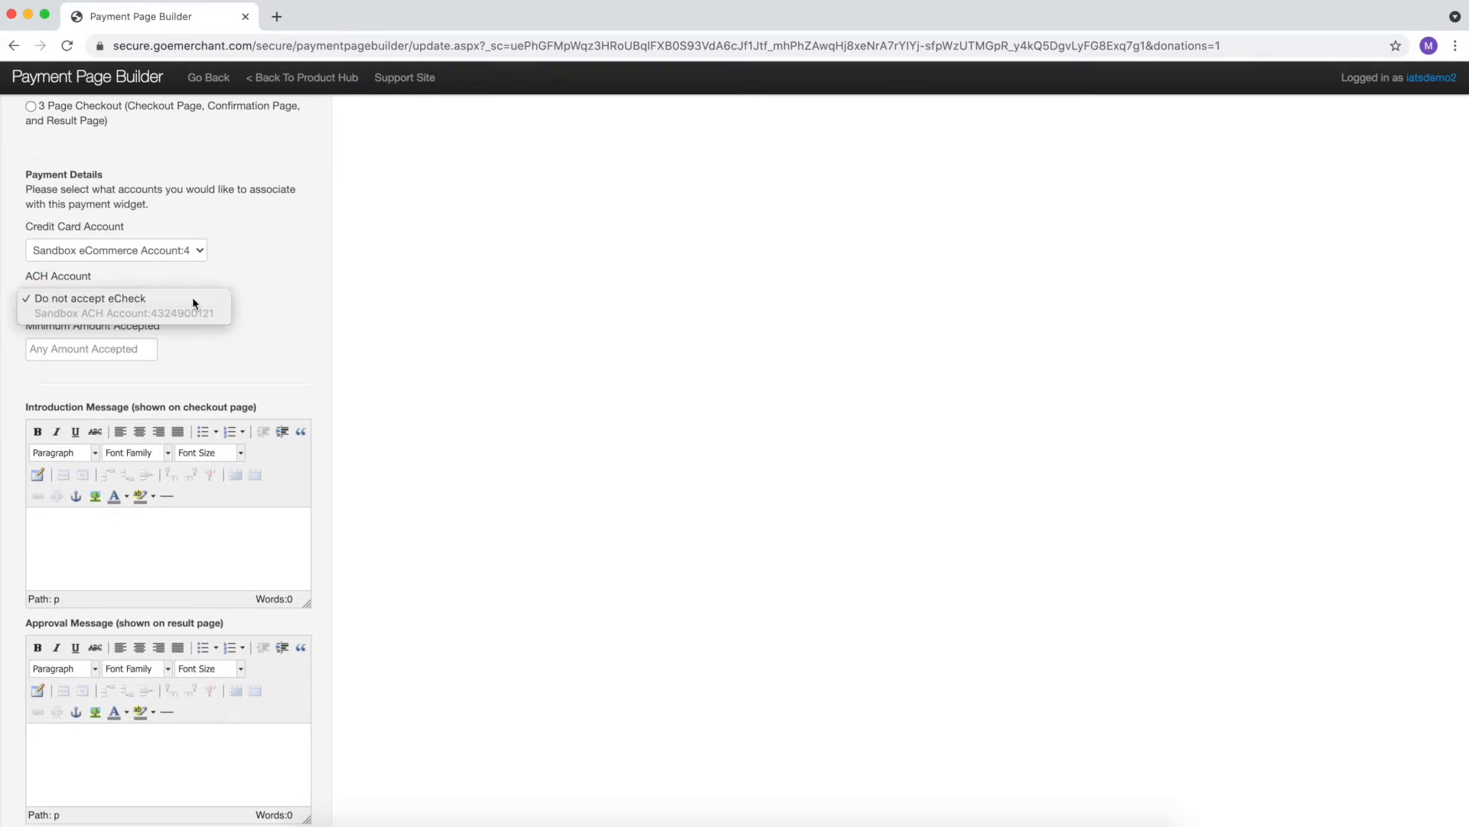
{"action": "left_click", "coordinate": [197, 334]}
- Try a 50 minimum donation amount, then clear it so any amount is accepted
{"action": "scroll", "coordinate": [196, 339], "scroll_direction": "down", "scroll_amount": 1}
{"action": "scroll", "coordinate": [196, 339], "scroll_direction": "down", "scroll_amount": 1}
{"action": "left_click", "coordinate": [119, 325]}
{"action": "type", "text": "50"}
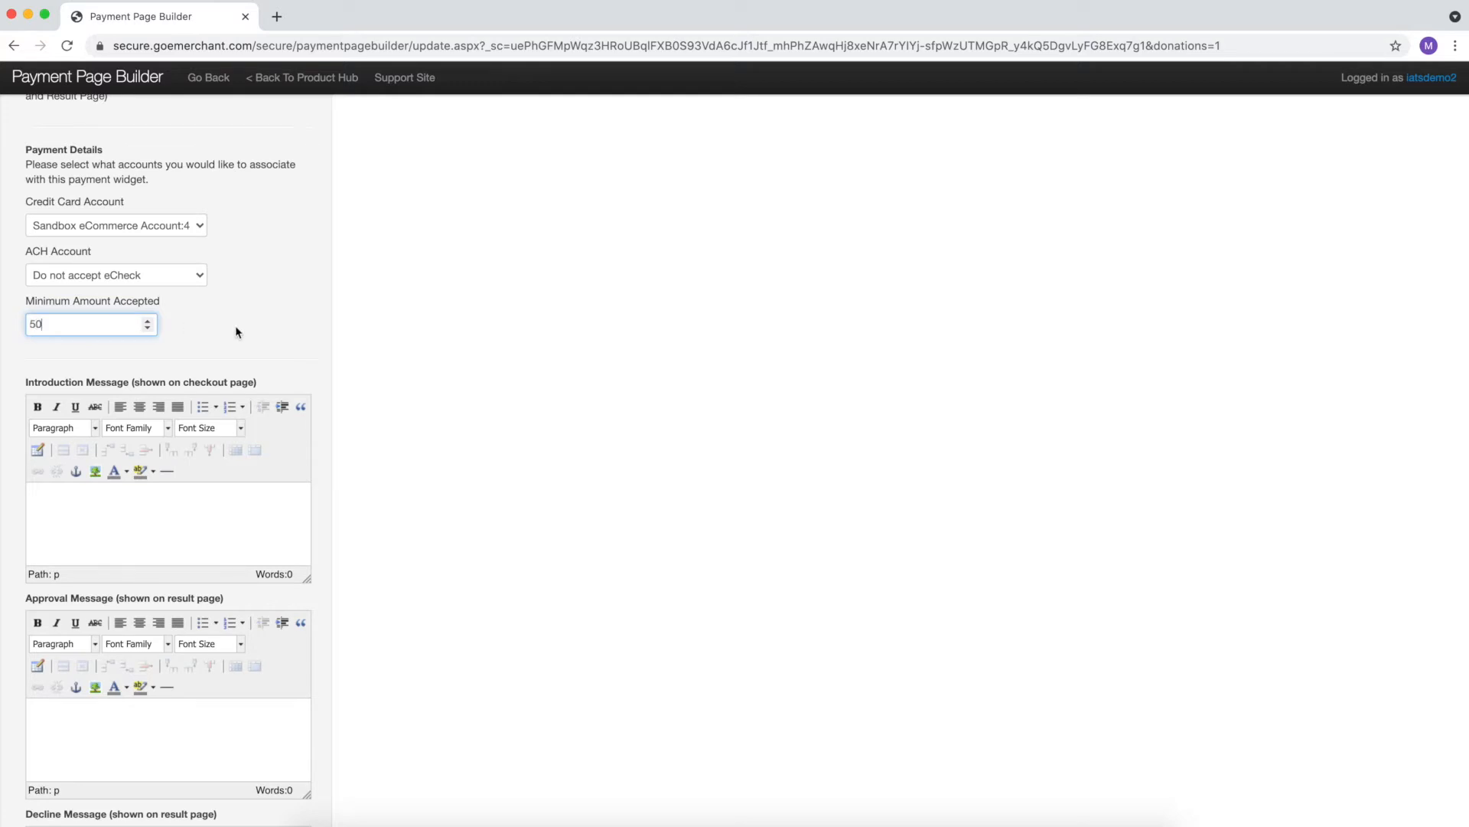
{"action": "double_click", "coordinate": [111, 328]}
{"action": "key", "text": "BackSpace"}
{"action": "left_click", "coordinate": [238, 330]}
{"action": "scroll", "coordinate": [238, 330], "scroll_direction": "down", "scroll_amount": 1}
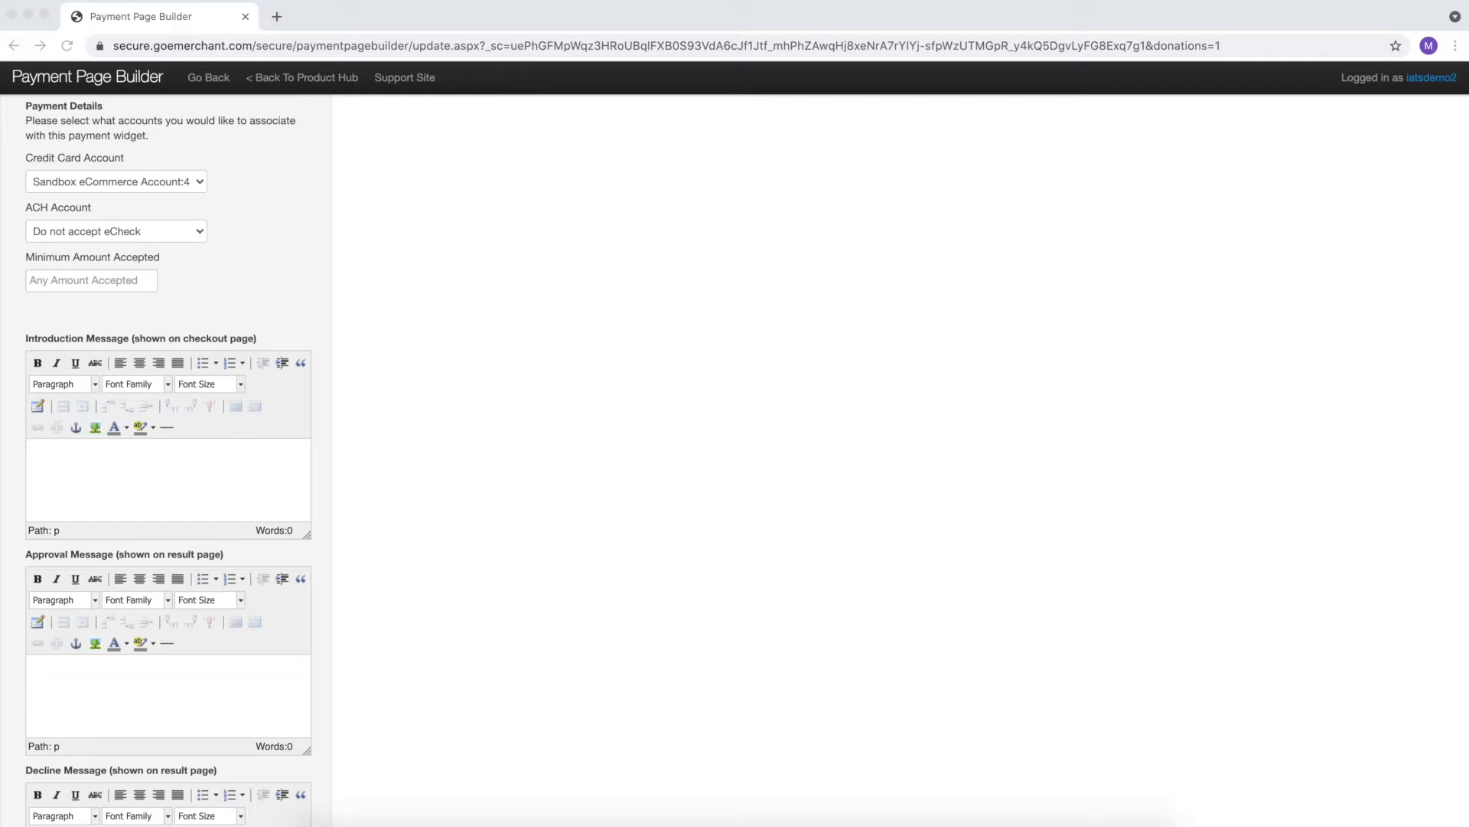
{"action": "left_click", "coordinate": [164, 475]}
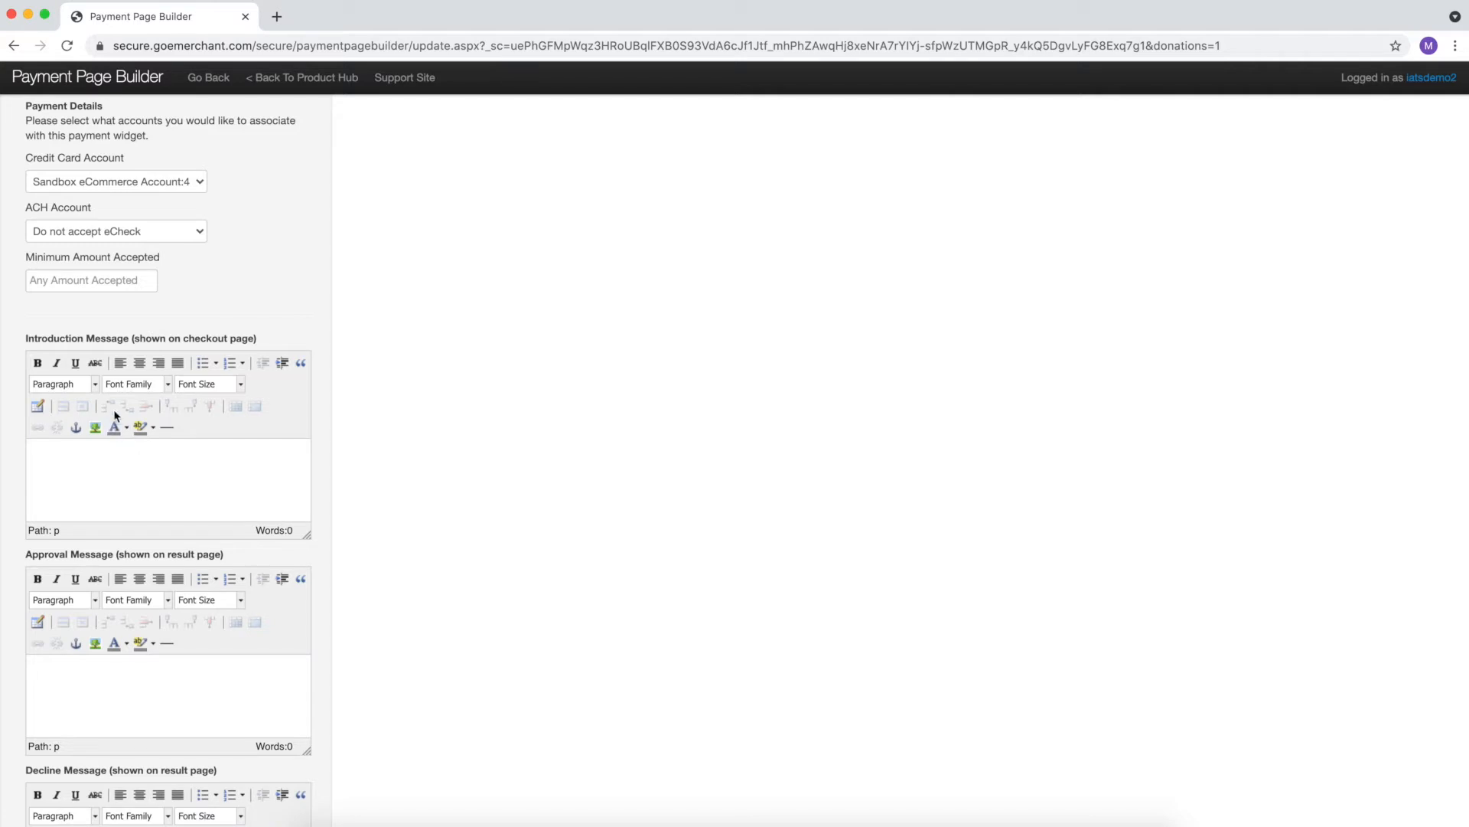
- Paste the thank-you Introduction Message and format it as Heading 2 at 12pt
{"action": "left_click", "coordinate": [95, 385]}
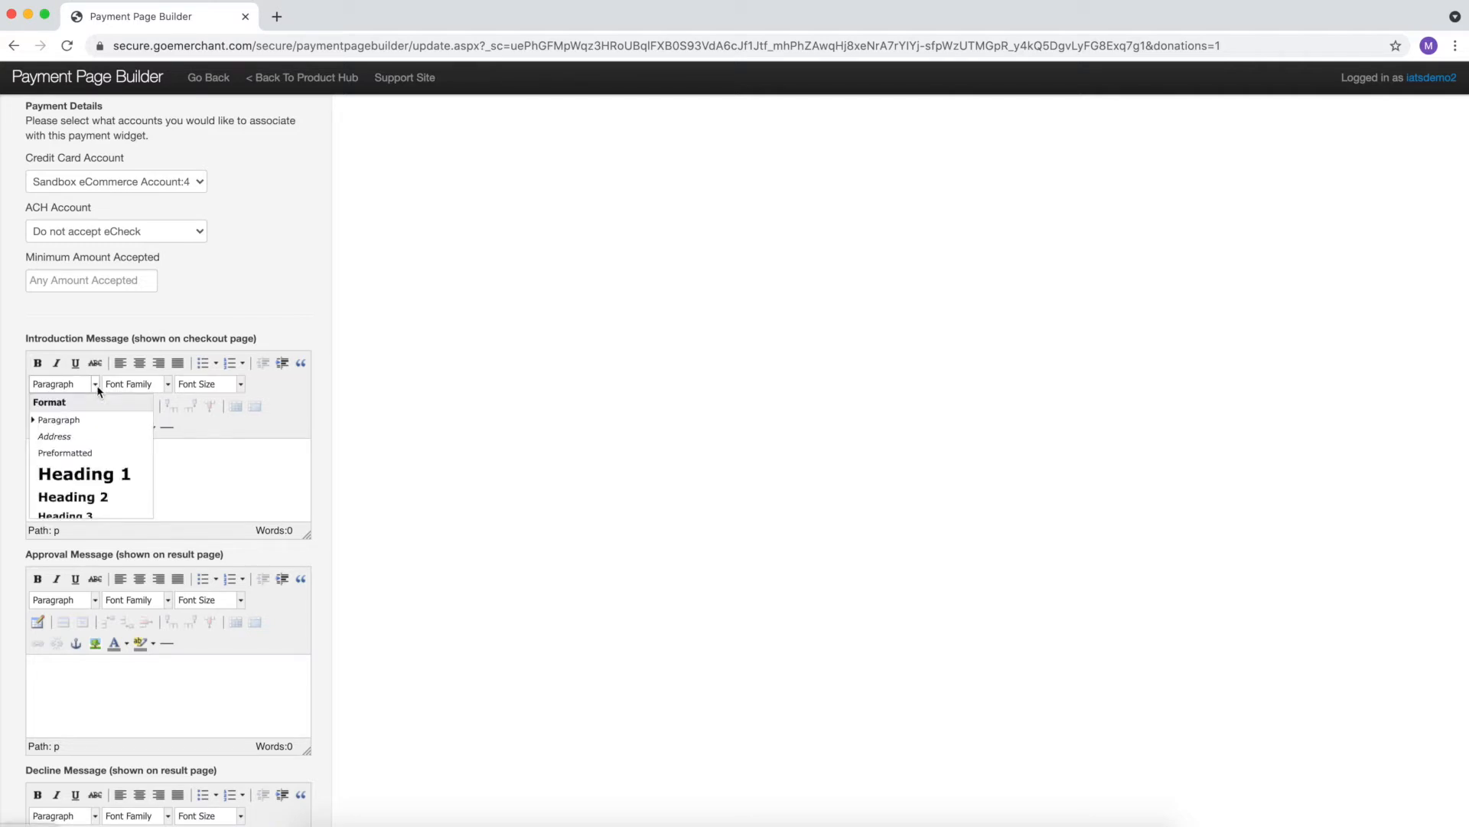
{"action": "left_click", "coordinate": [96, 385]}
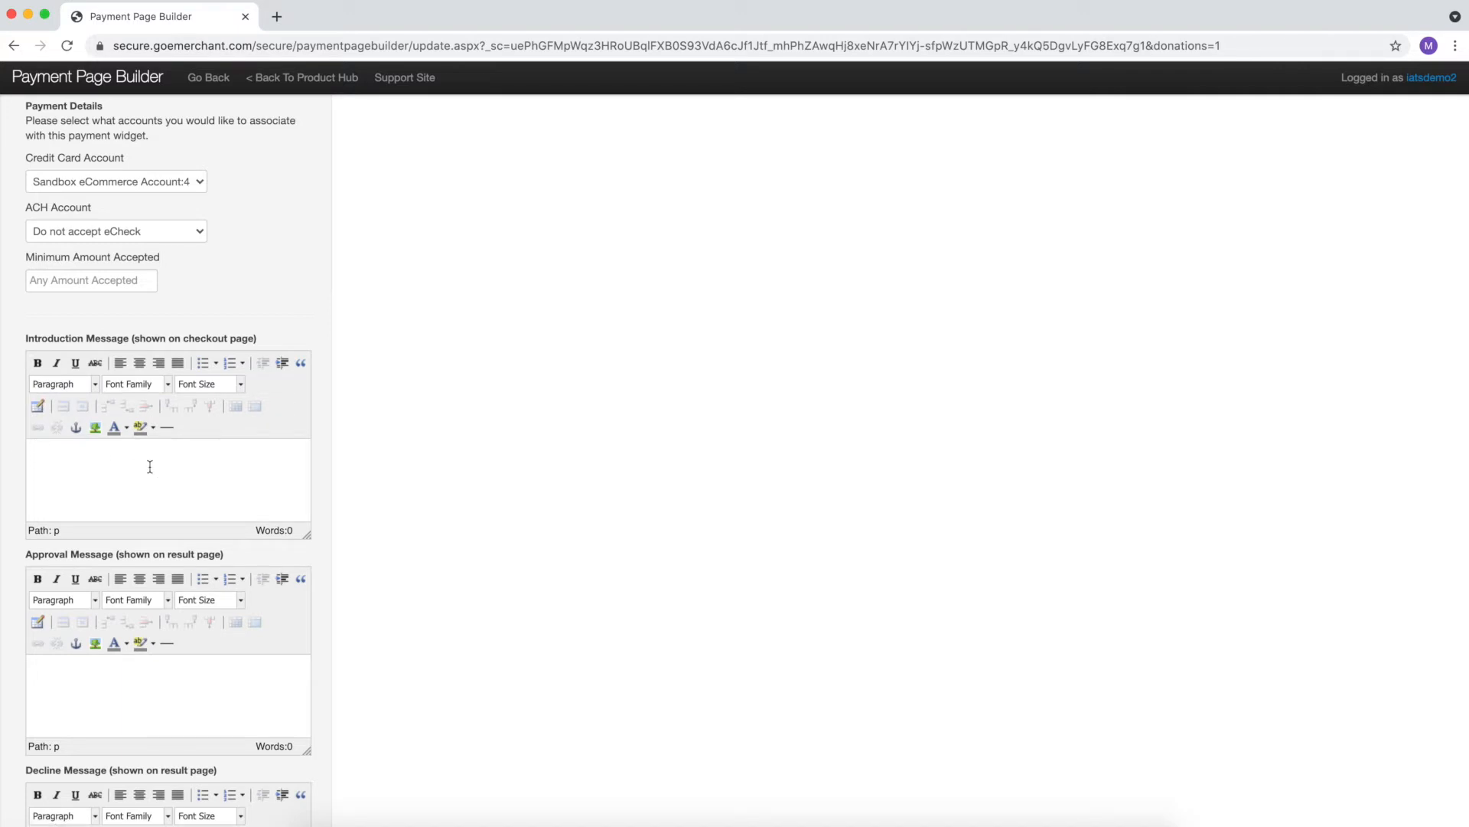
{"action": "type", "text": "Thank you for supporting our organization! Your help let's us have a real impact in the world!"}
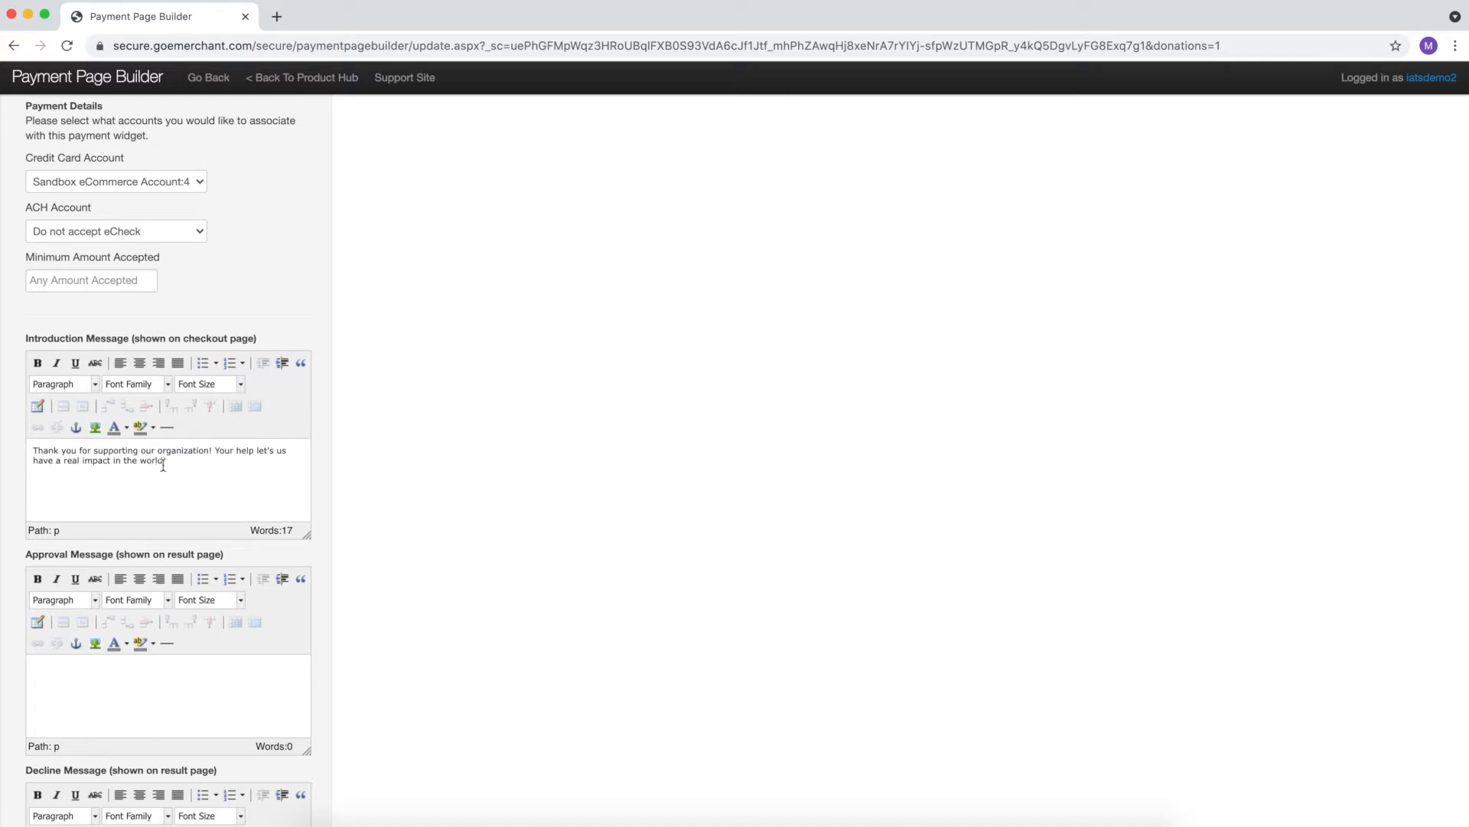
{"action": "left_click_drag", "start_coordinate": [177, 462], "coordinate": [31, 450]}
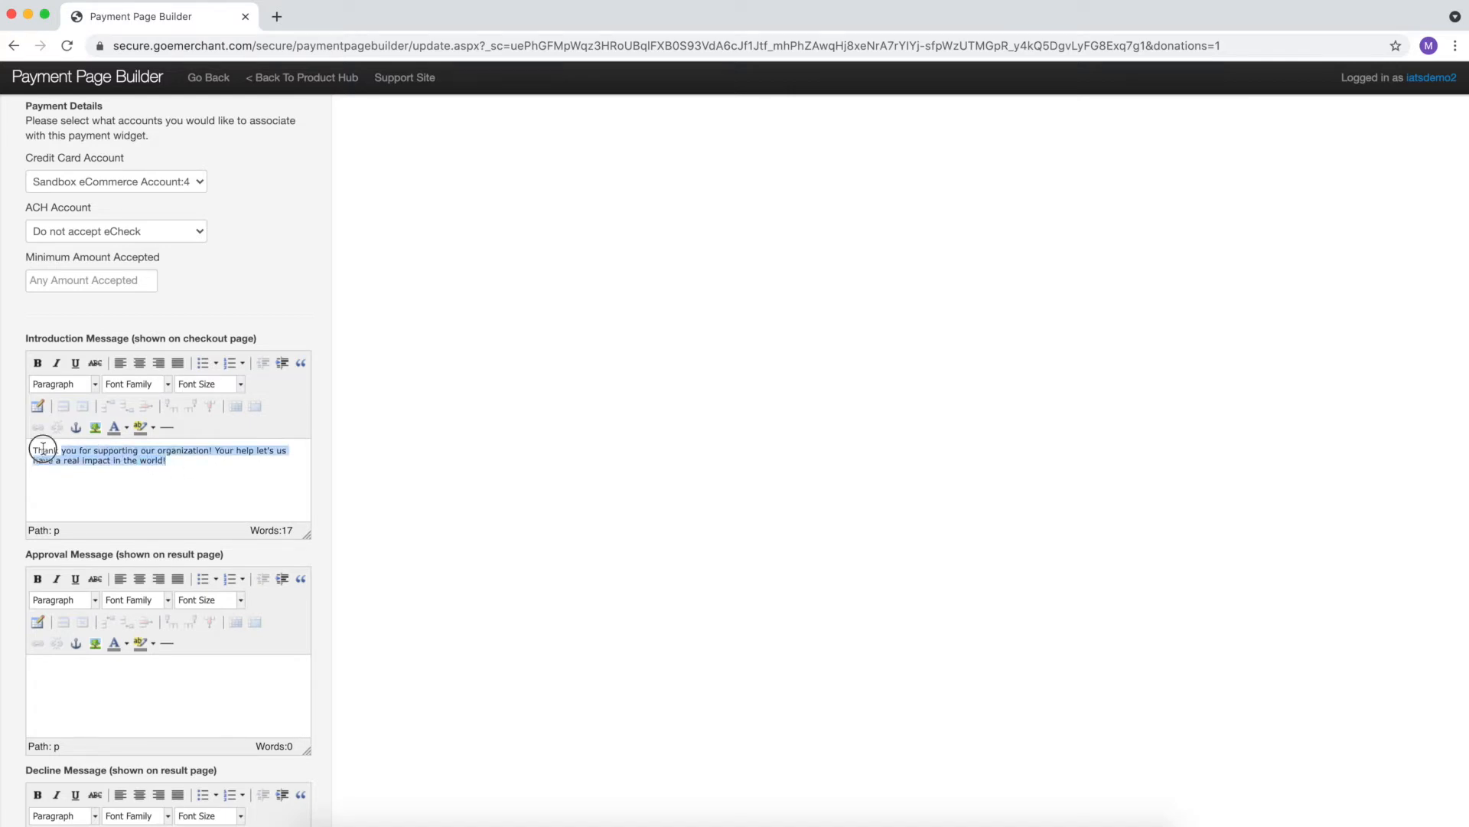
{"action": "left_click", "coordinate": [95, 384]}
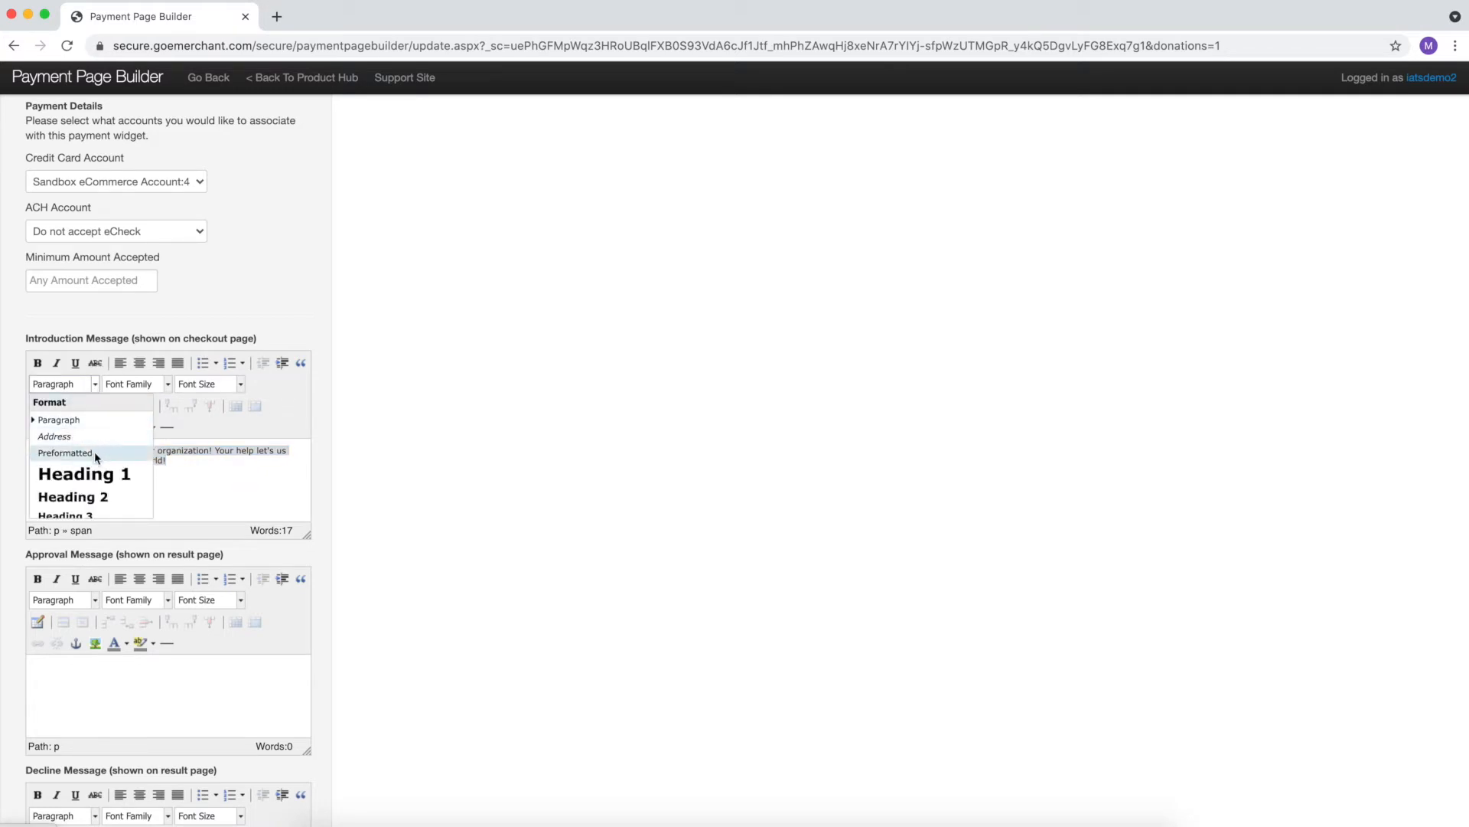
{"action": "left_click", "coordinate": [106, 499]}
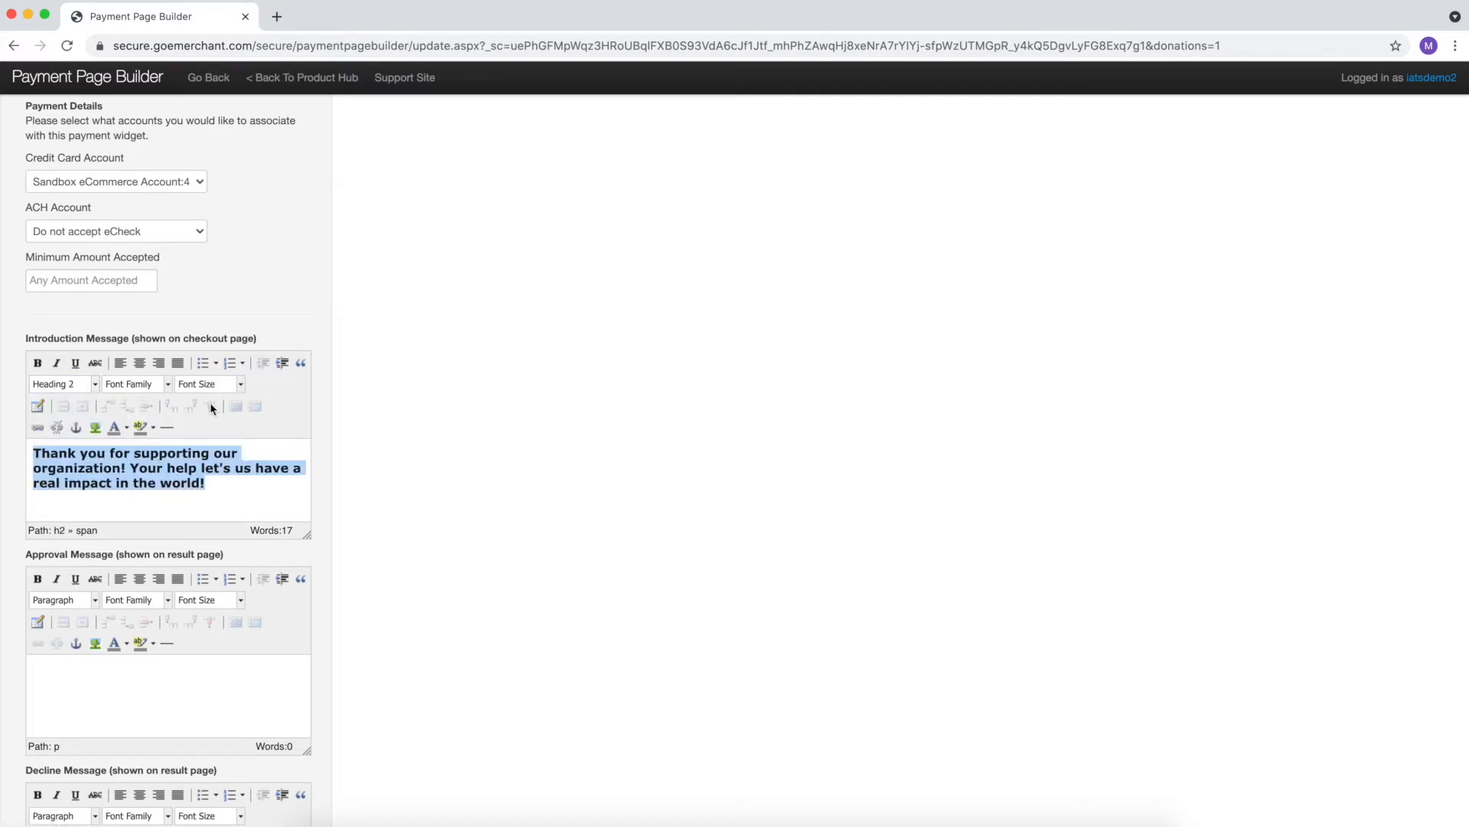
{"action": "left_click", "coordinate": [198, 385]}
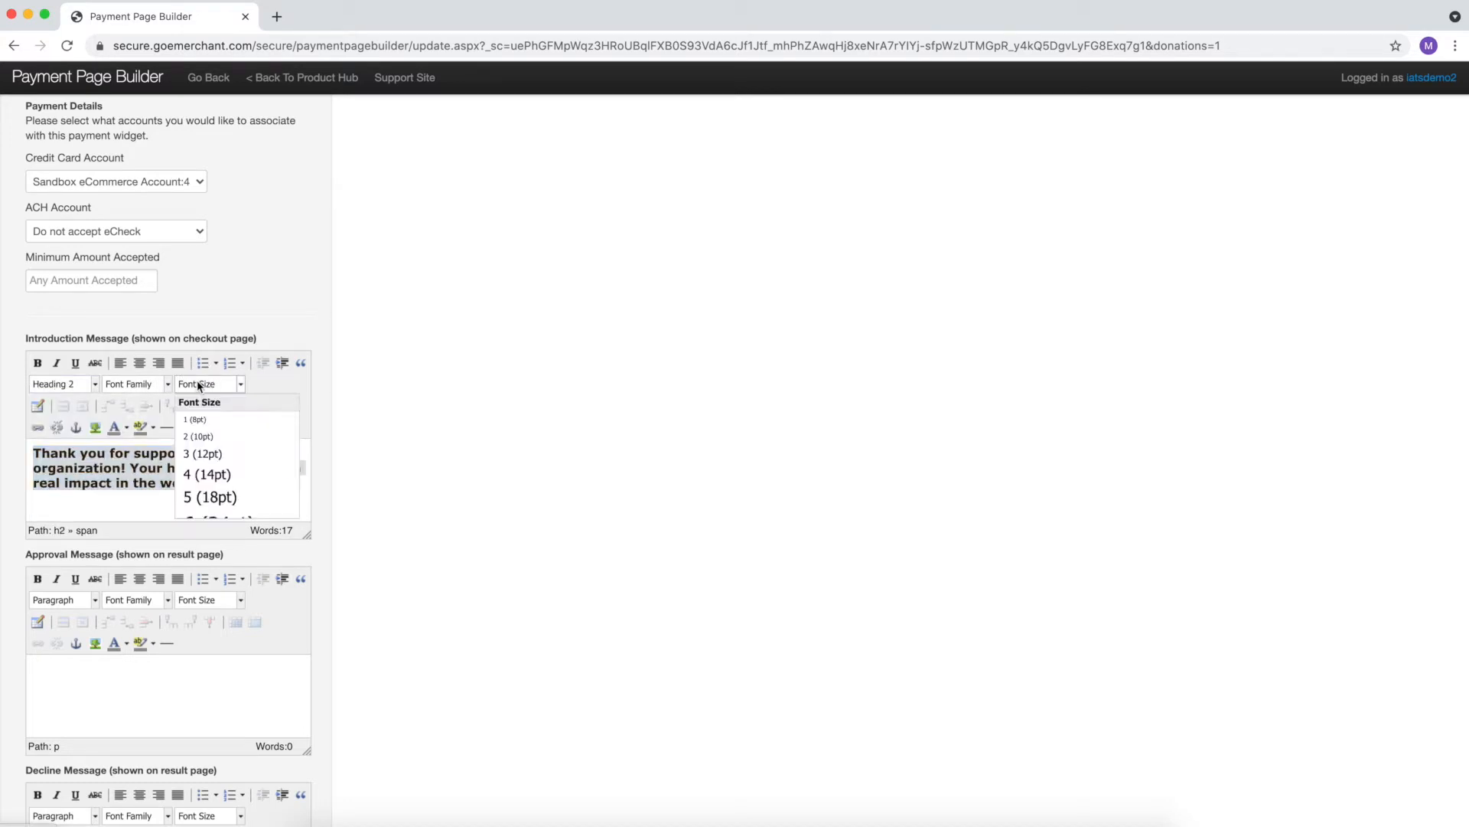
{"action": "left_click", "coordinate": [205, 453]}
{"action": "left_click", "coordinate": [162, 490]}
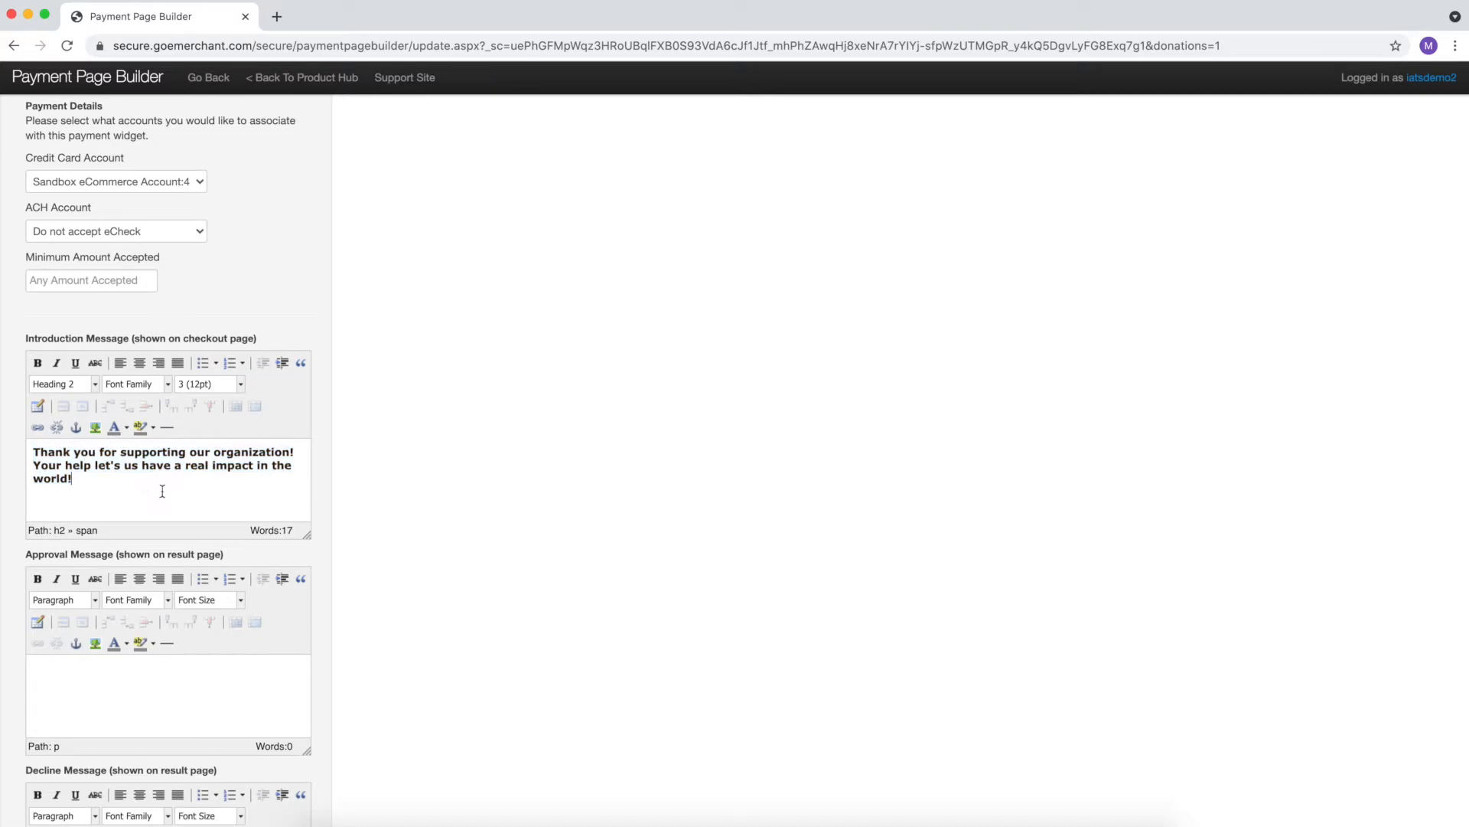
- Place the cursor in the empty Approval Message editor
{"action": "scroll", "coordinate": [115, 484], "scroll_direction": "down", "scroll_amount": 1}
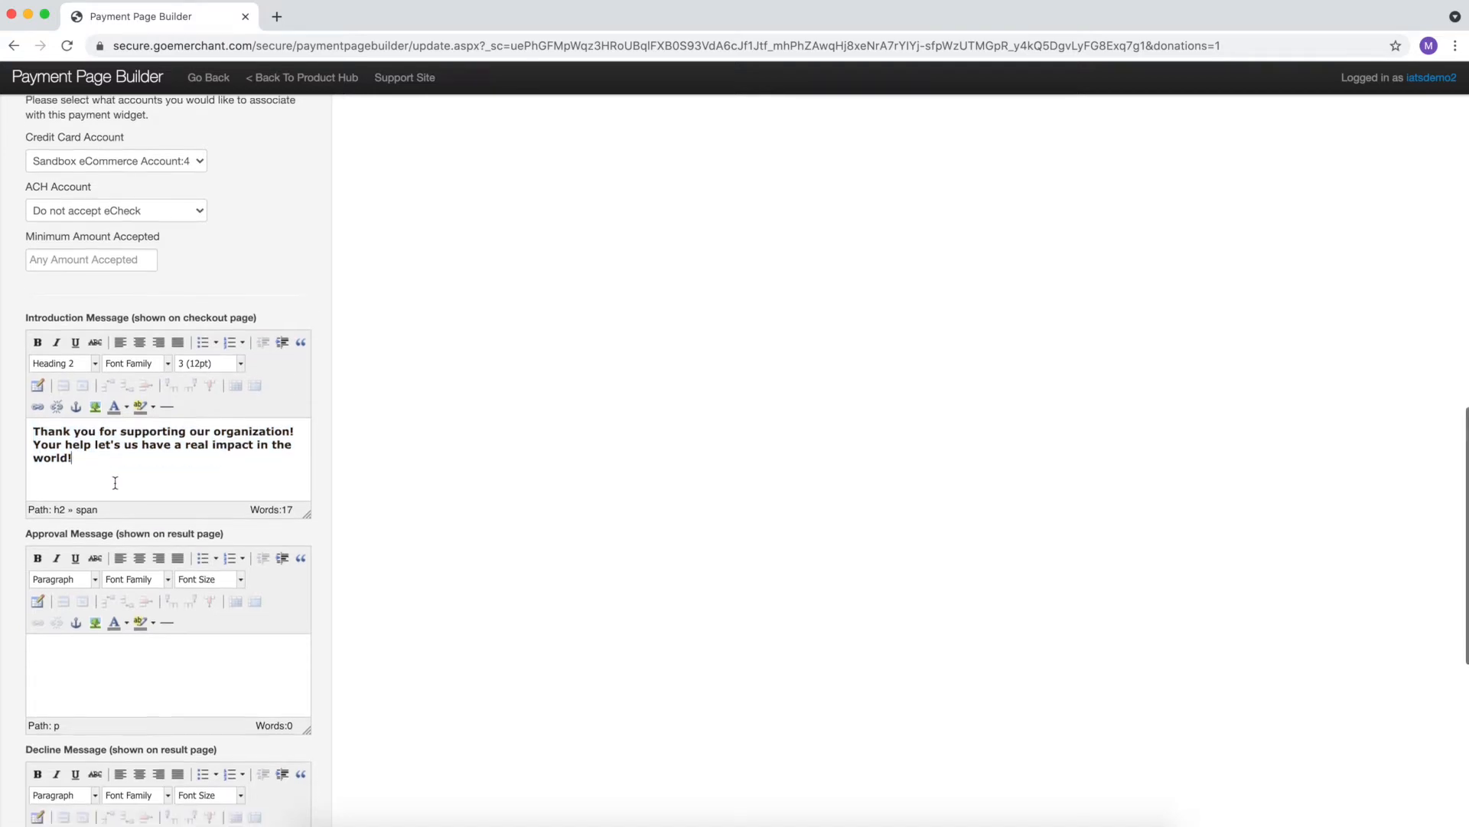
{"action": "scroll", "coordinate": [114, 486], "scroll_direction": "down", "scroll_amount": 1}
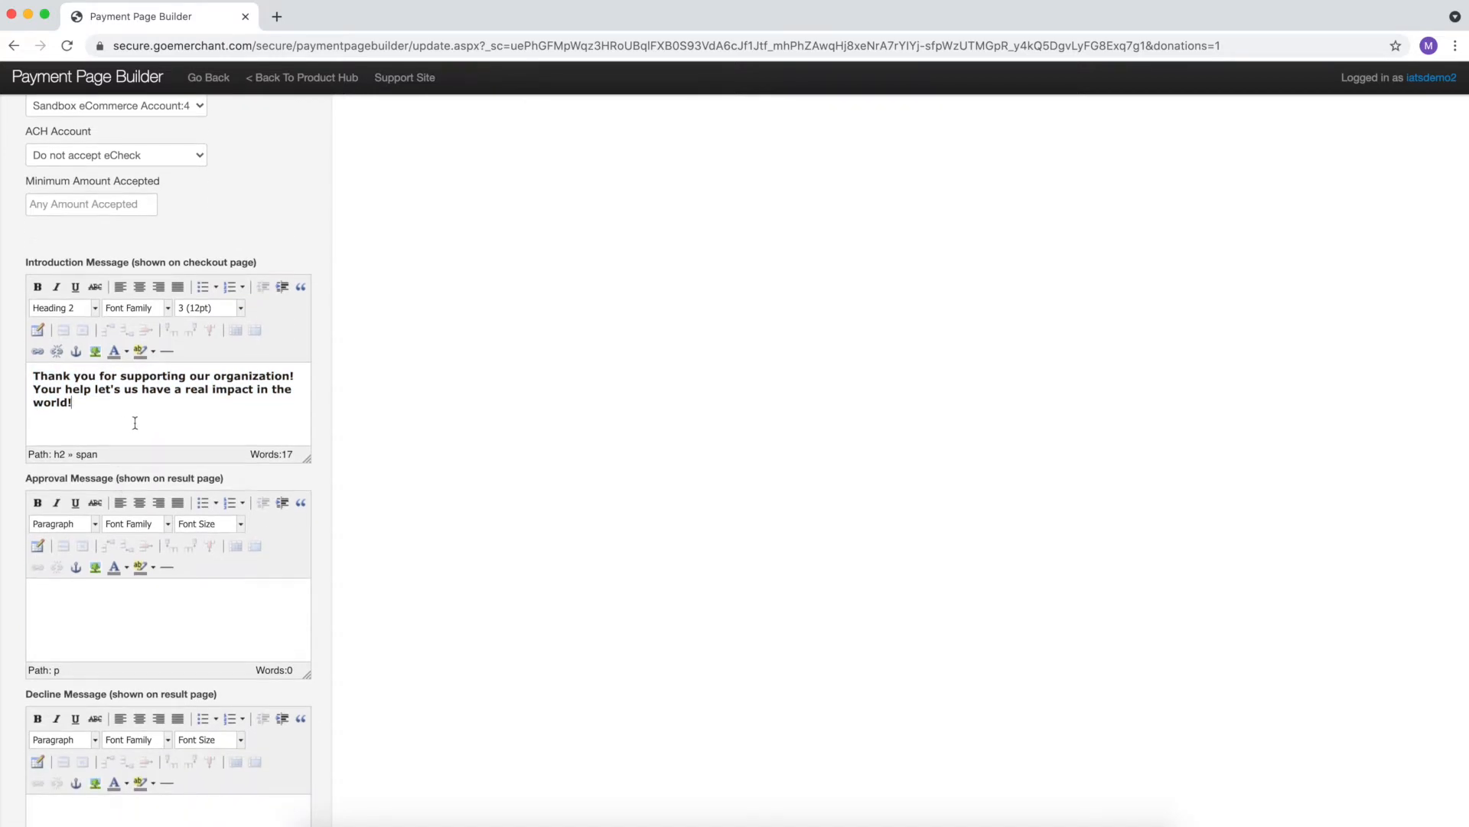
{"action": "scroll", "coordinate": [134, 423], "scroll_direction": "down", "scroll_amount": 3}
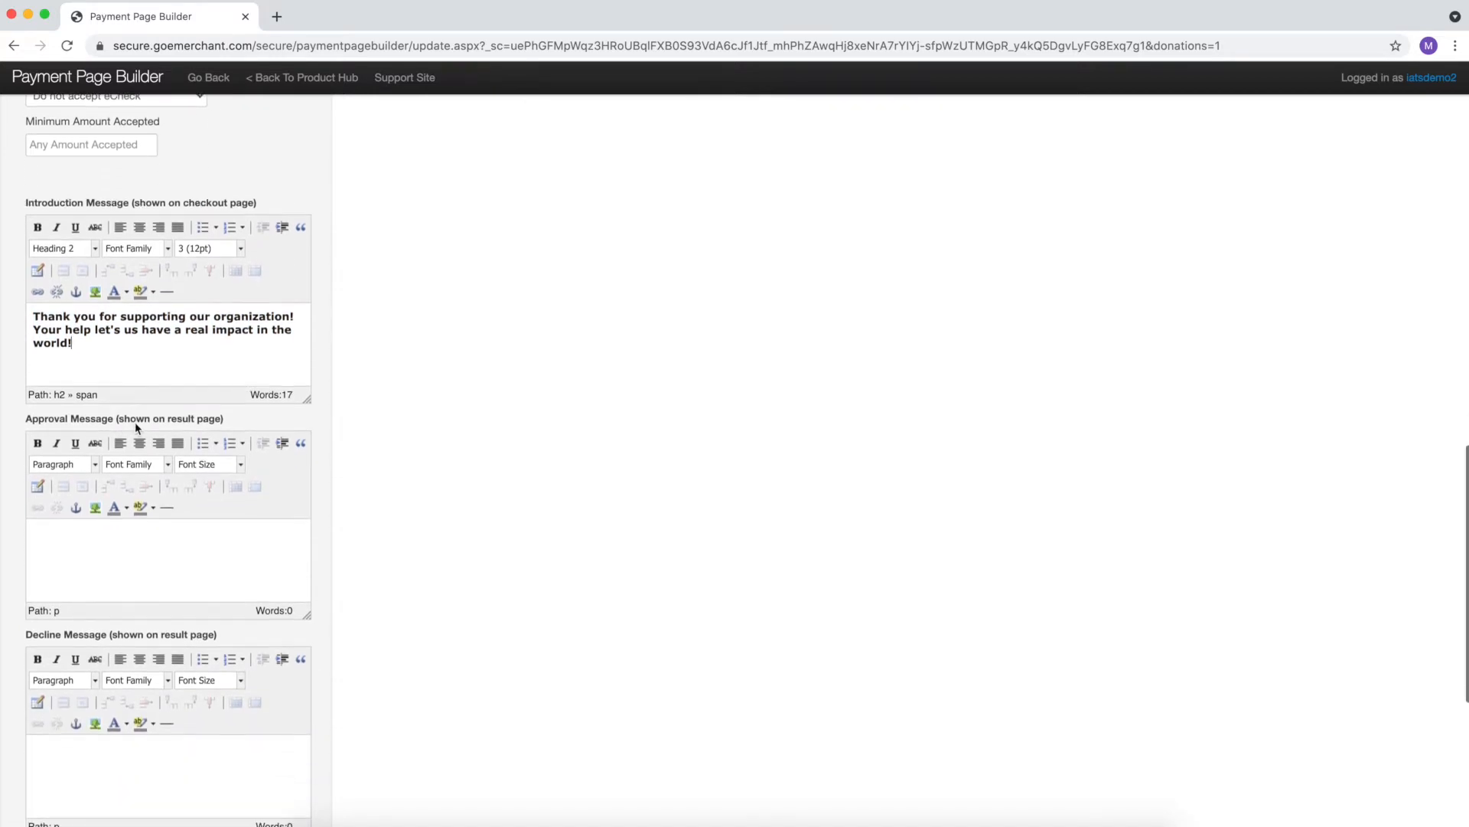
{"action": "left_click", "coordinate": [179, 518]}
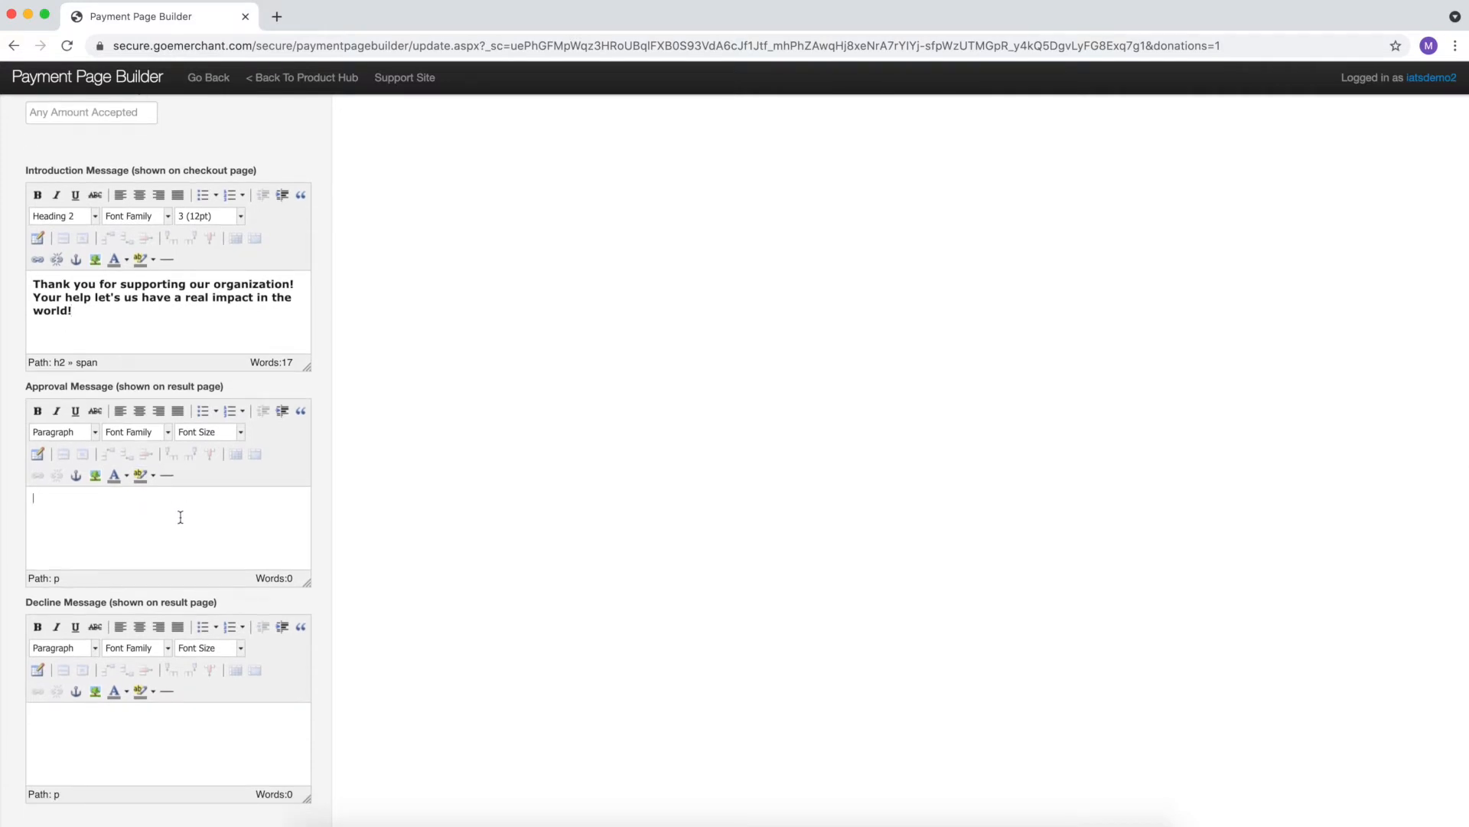
{"action": "left_click", "coordinate": [216, 195]}
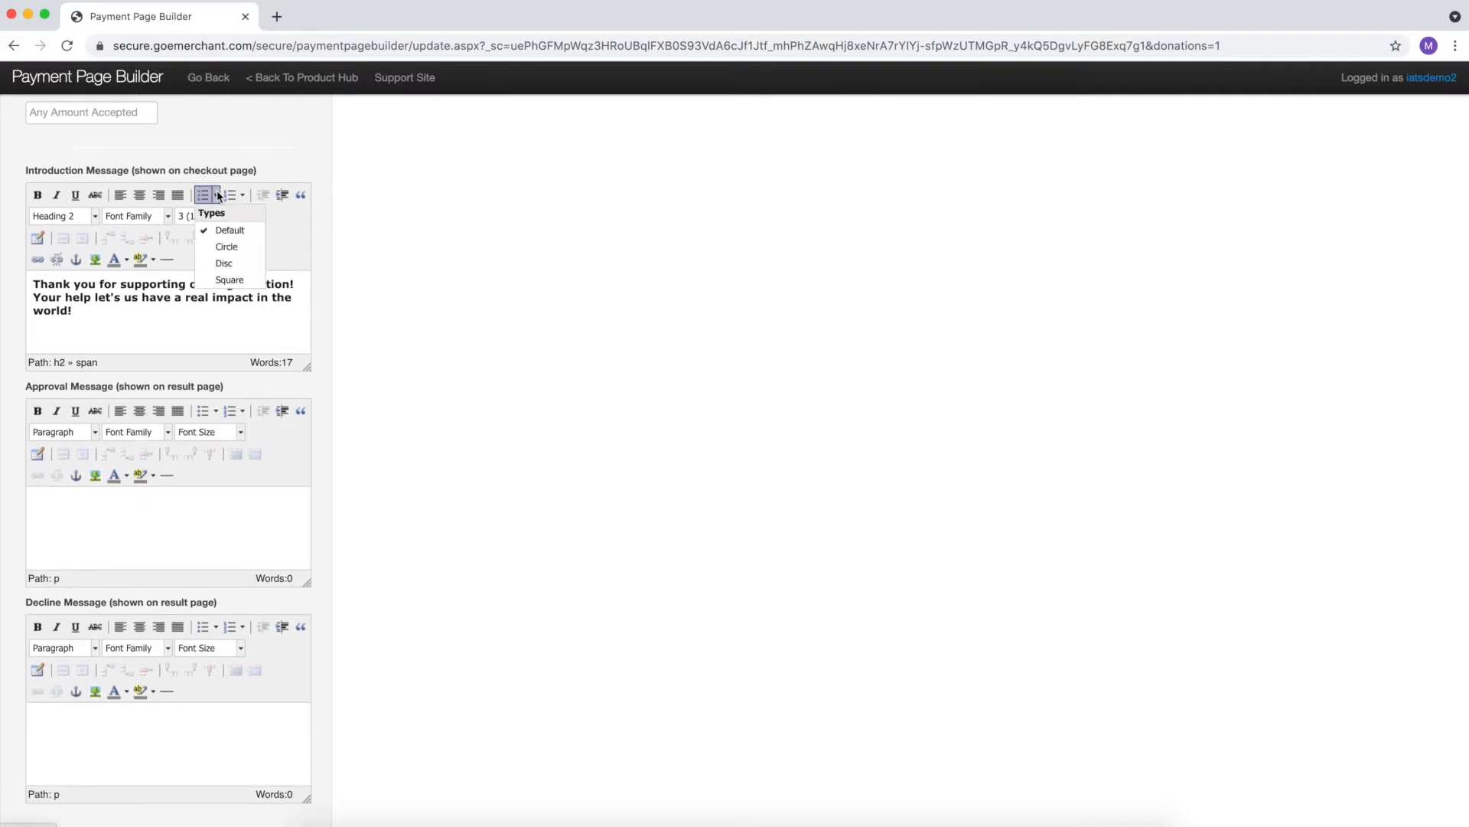
{"action": "left_click", "coordinate": [218, 196]}
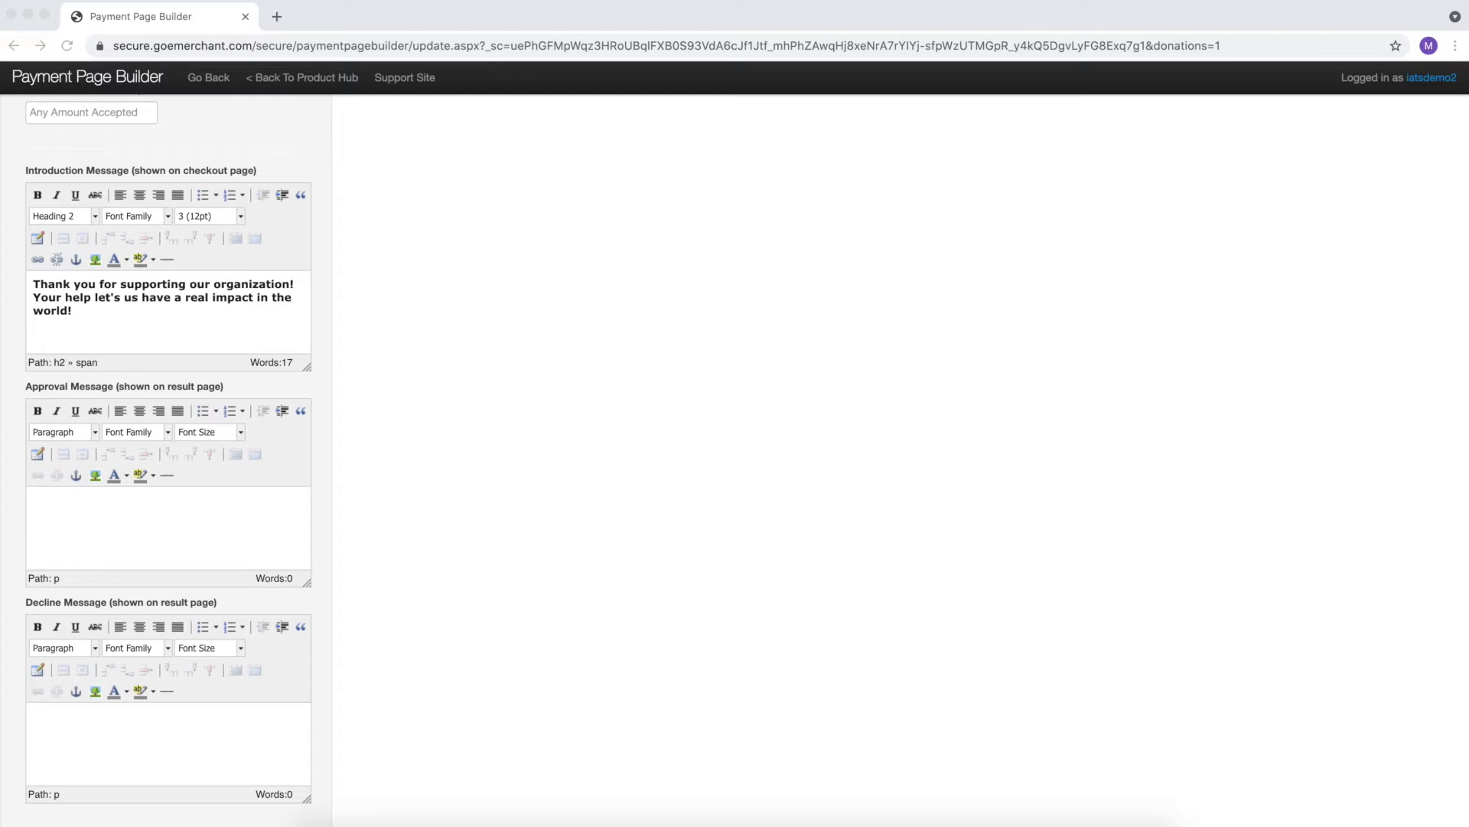
{"action": "left_click", "coordinate": [90, 534]}
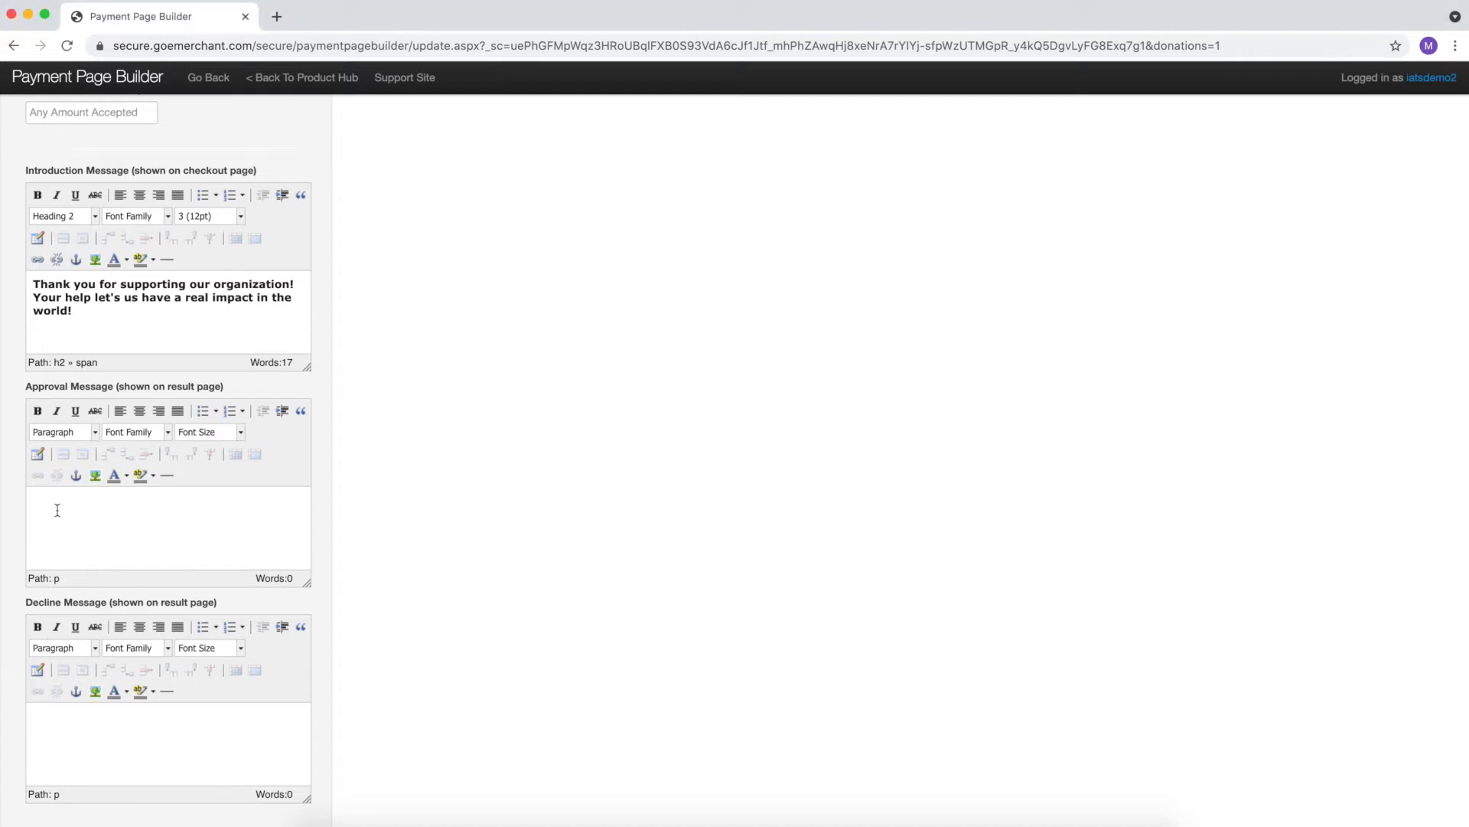
- Paste the approval thank-you and type the 'Sorry we were not able to process your card…' decline text
{"action": "type", "text": "Thank you for your generous donation! Your payments has been successfully received"}
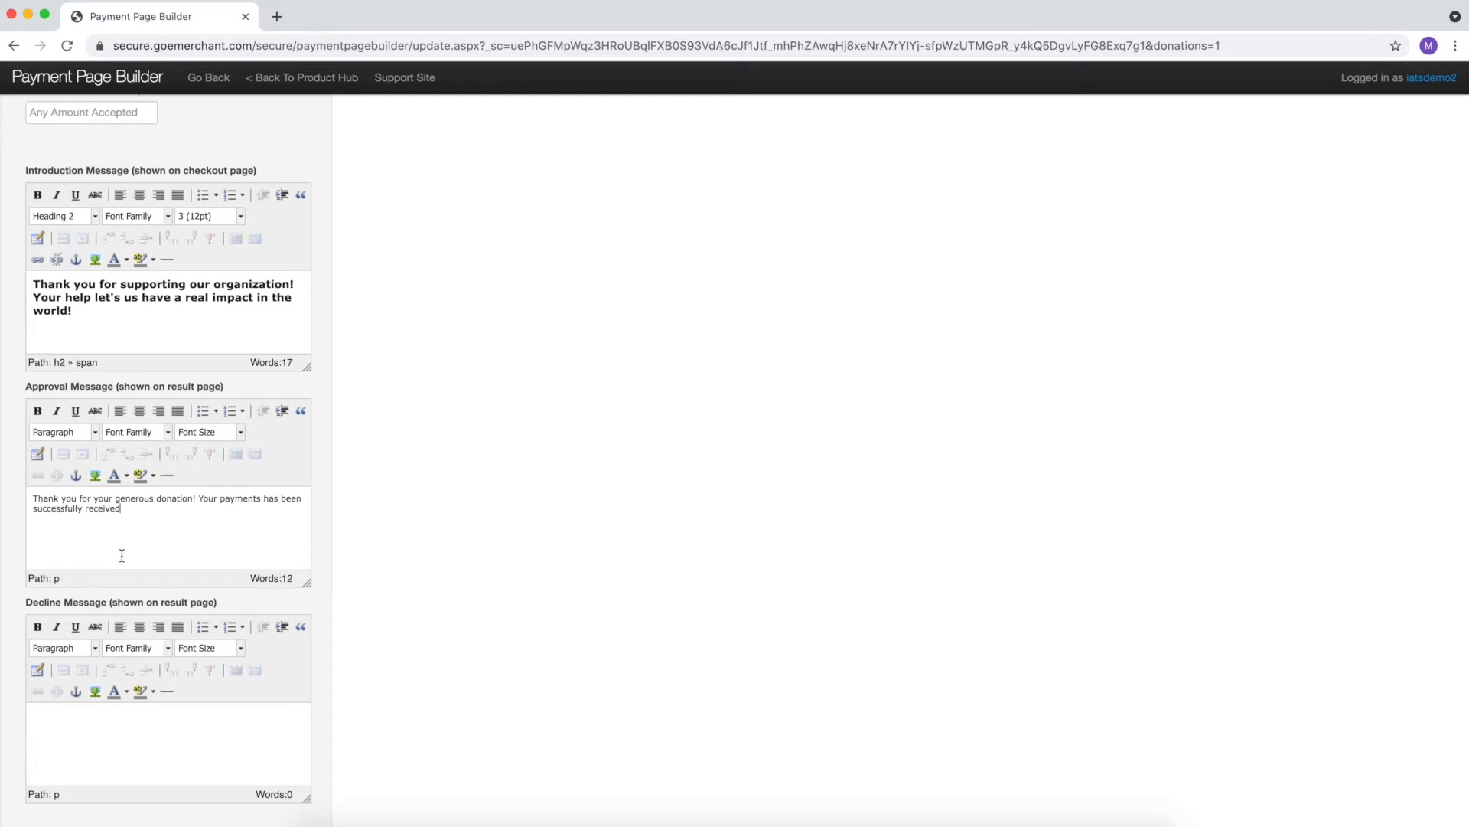
{"action": "scroll", "coordinate": [121, 555], "scroll_direction": "down", "scroll_amount": 2}
{"action": "type", "text": "Sorry we were not able to"}
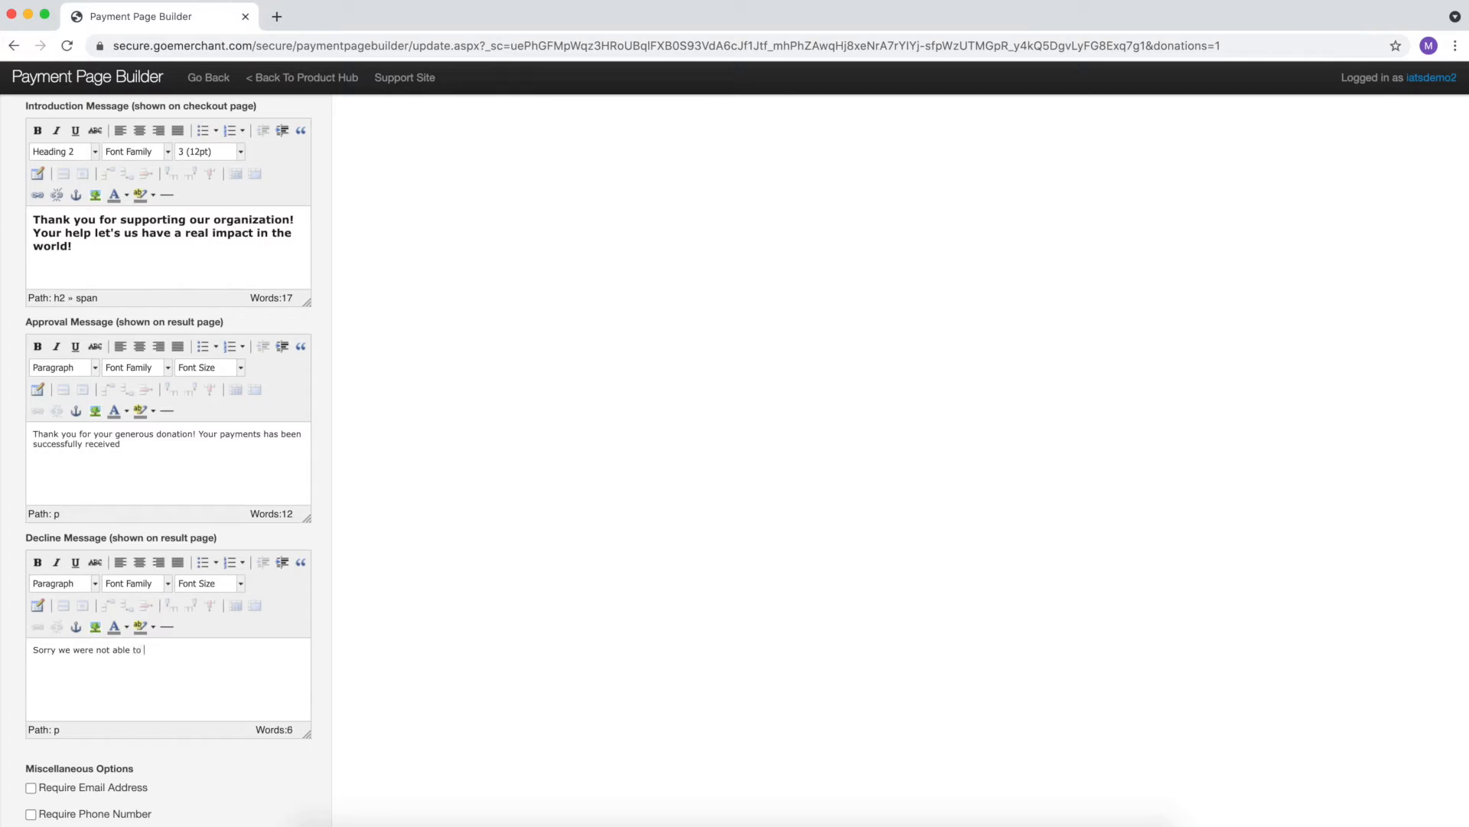
{"action": "type", "text": " process your card.  "}
{"action": "type", "text": "Could you please "}
{"action": "type", "text": "try again!"}
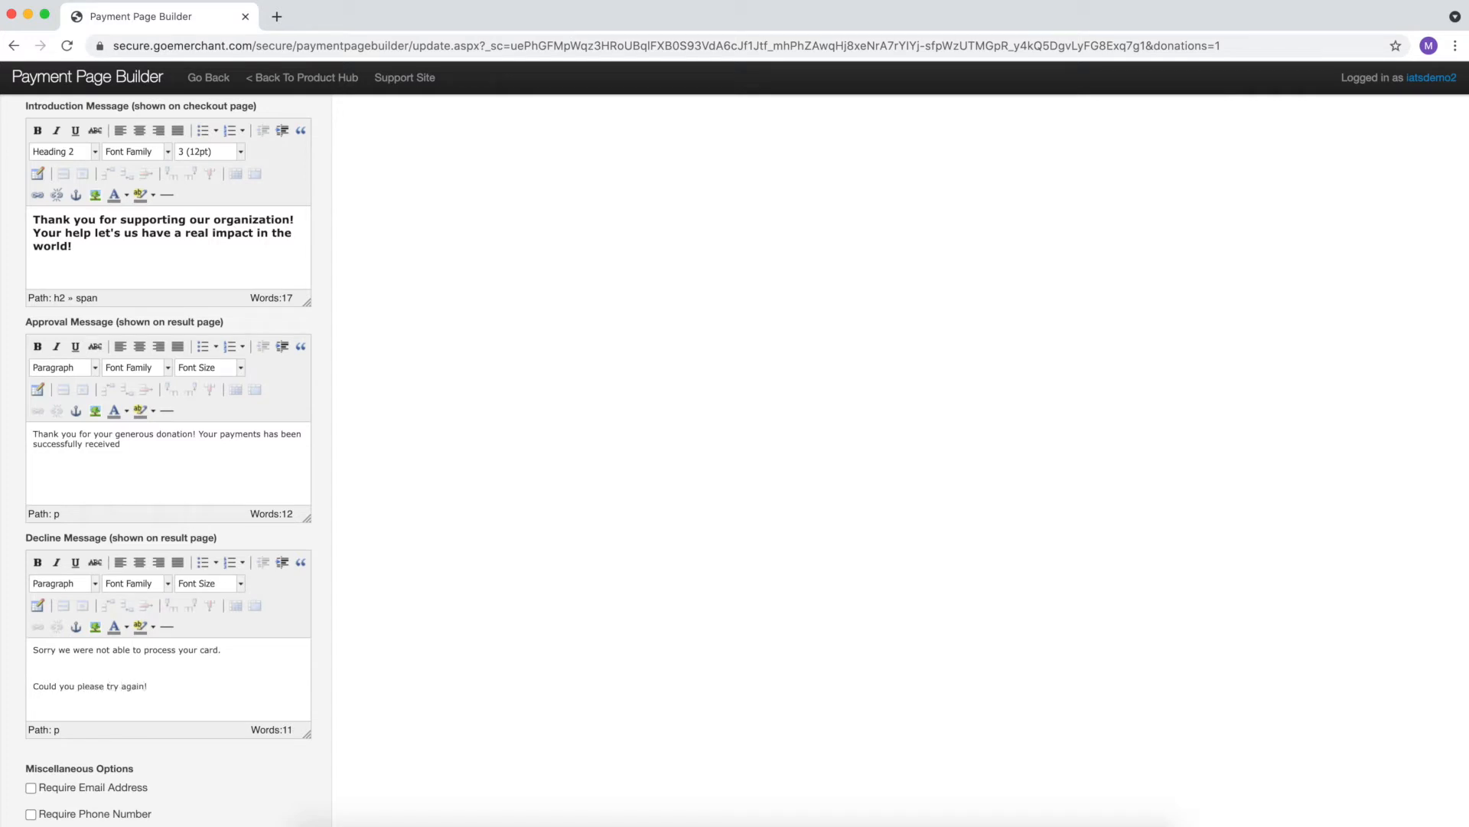
{"action": "key", "text": "BackSpace"}
- Require email, show full name as one field, and leave receipt-on-approval turned off
{"action": "scroll", "coordinate": [245, 628], "scroll_direction": "down", "scroll_amount": 5}
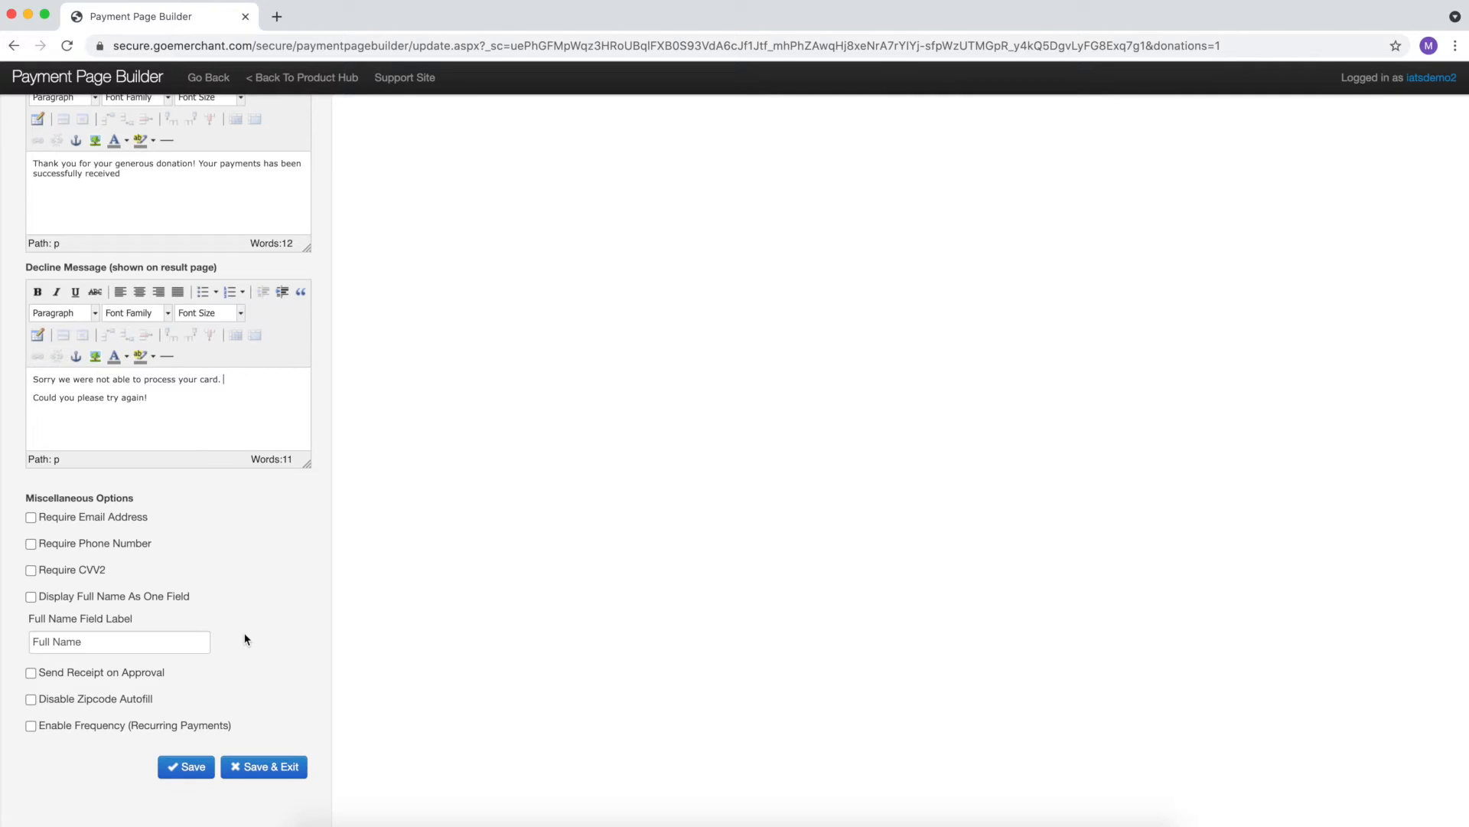
{"action": "left_click", "coordinate": [32, 518]}
{"action": "left_click", "coordinate": [30, 596]}
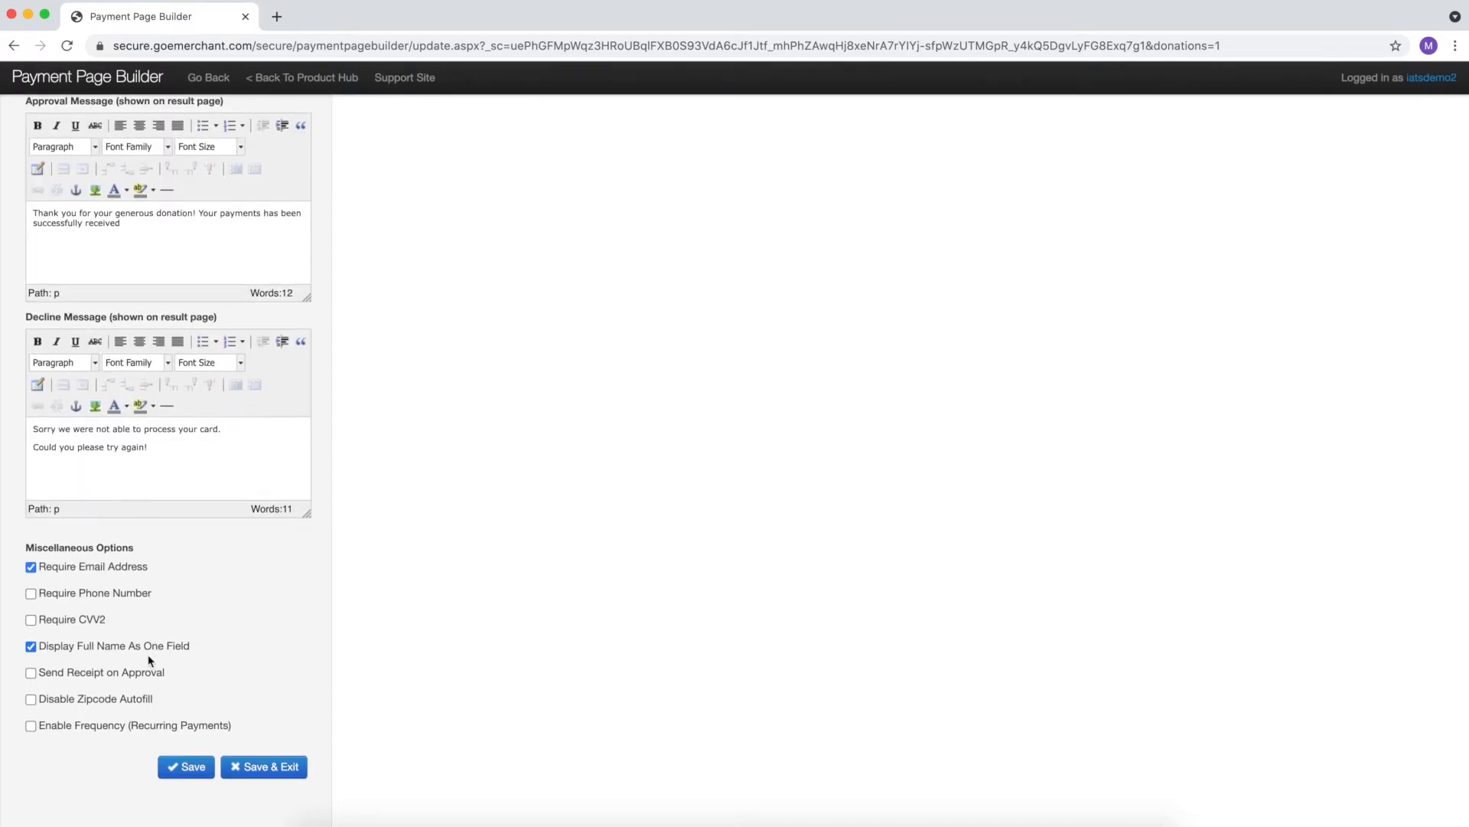
{"action": "left_click", "coordinate": [31, 674]}
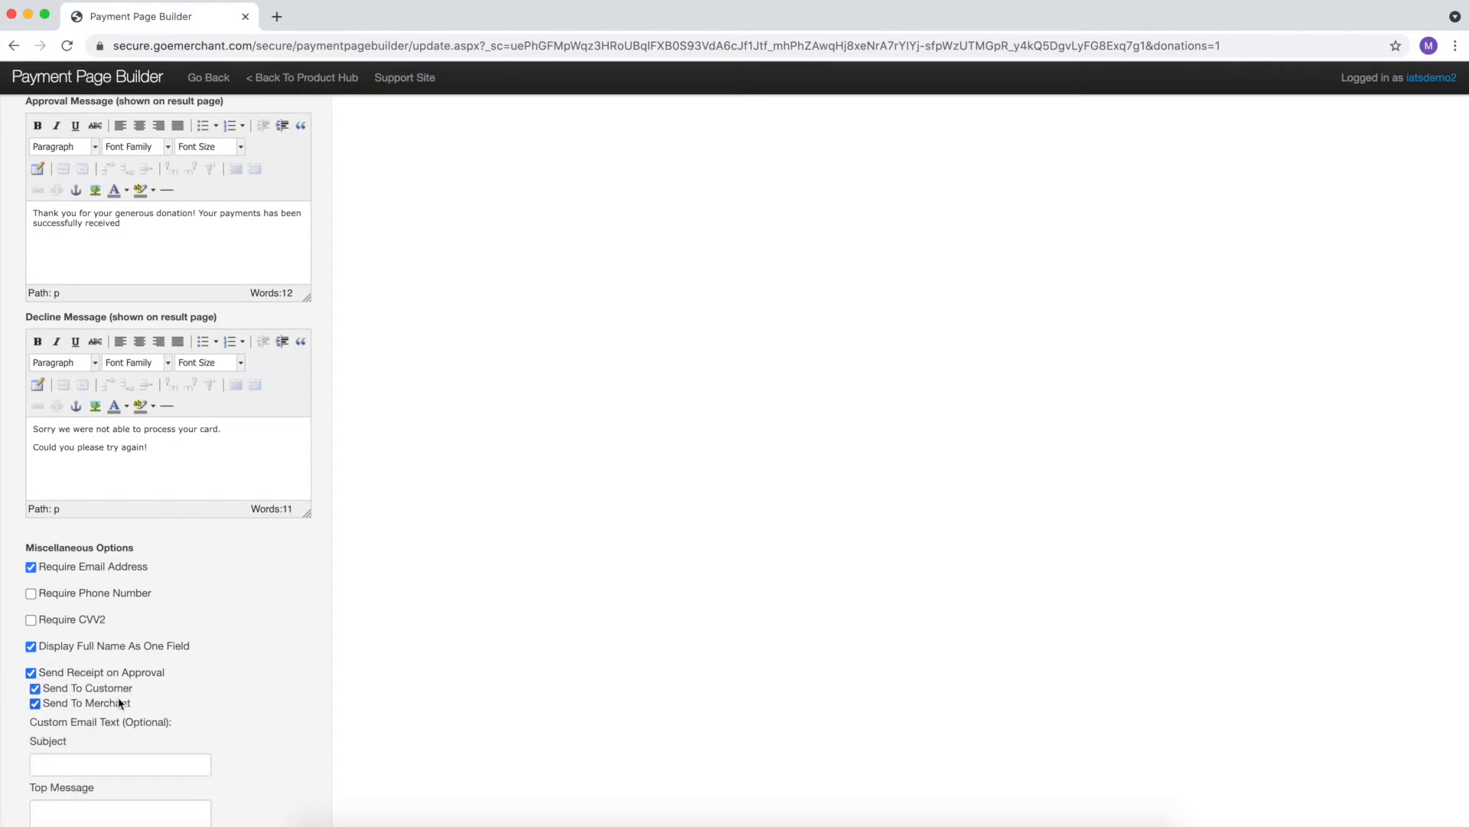
{"action": "scroll", "coordinate": [121, 704], "scroll_direction": "down", "scroll_amount": 3}
{"action": "left_click", "coordinate": [125, 644]}
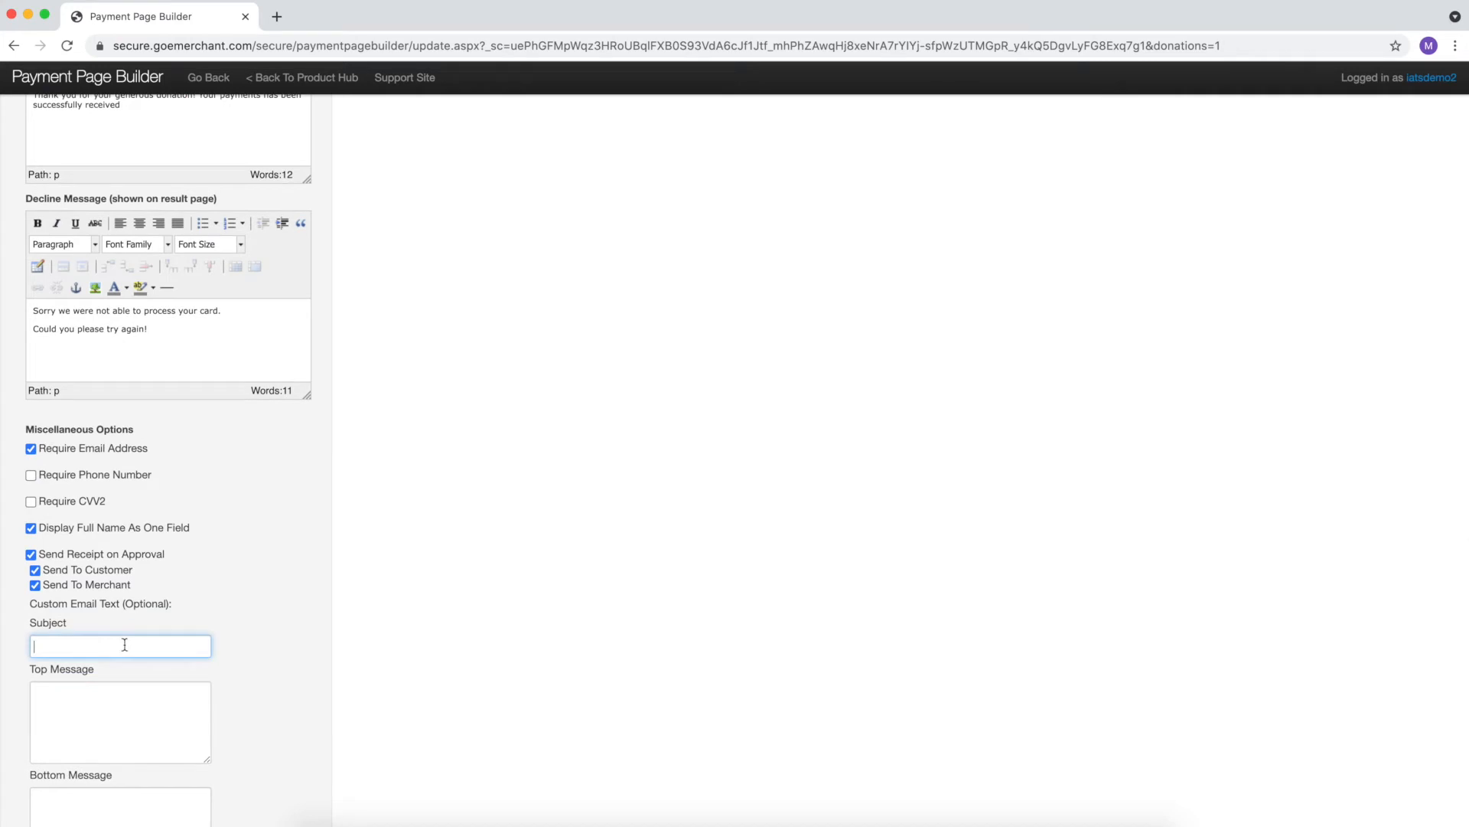
{"action": "scroll", "coordinate": [123, 645], "scroll_direction": "down", "scroll_amount": 3}
{"action": "left_click", "coordinate": [122, 645]}
{"action": "left_click", "coordinate": [125, 688]}
{"action": "left_click", "coordinate": [53, 443]}
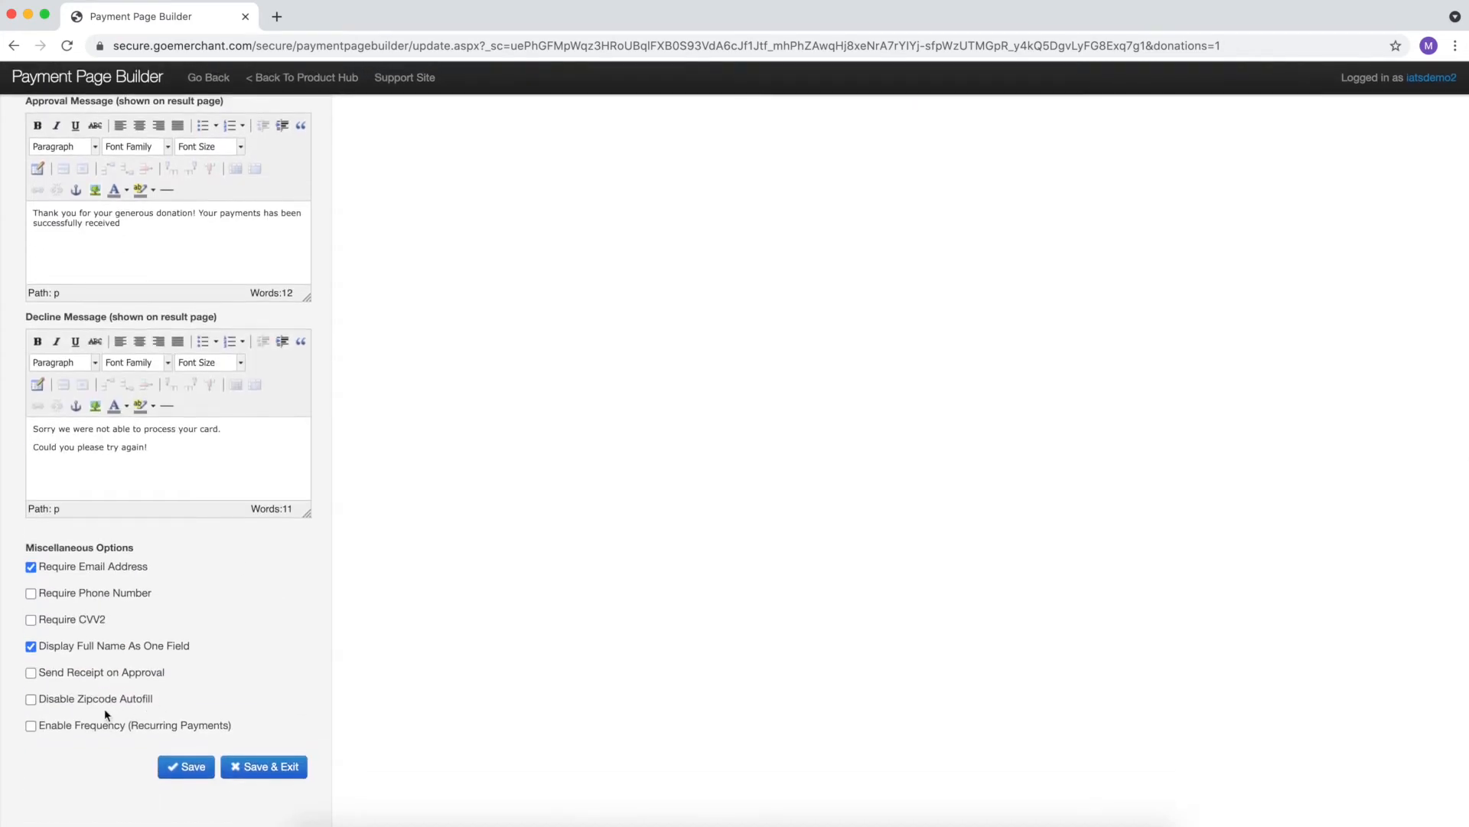
- Enable Weekly, Bi-Weekly and Monthly giving frequencies with no plans, and save the page
{"action": "left_click", "coordinate": [33, 728]}
{"action": "scroll", "coordinate": [141, 728], "scroll_direction": "down", "scroll_amount": 3}
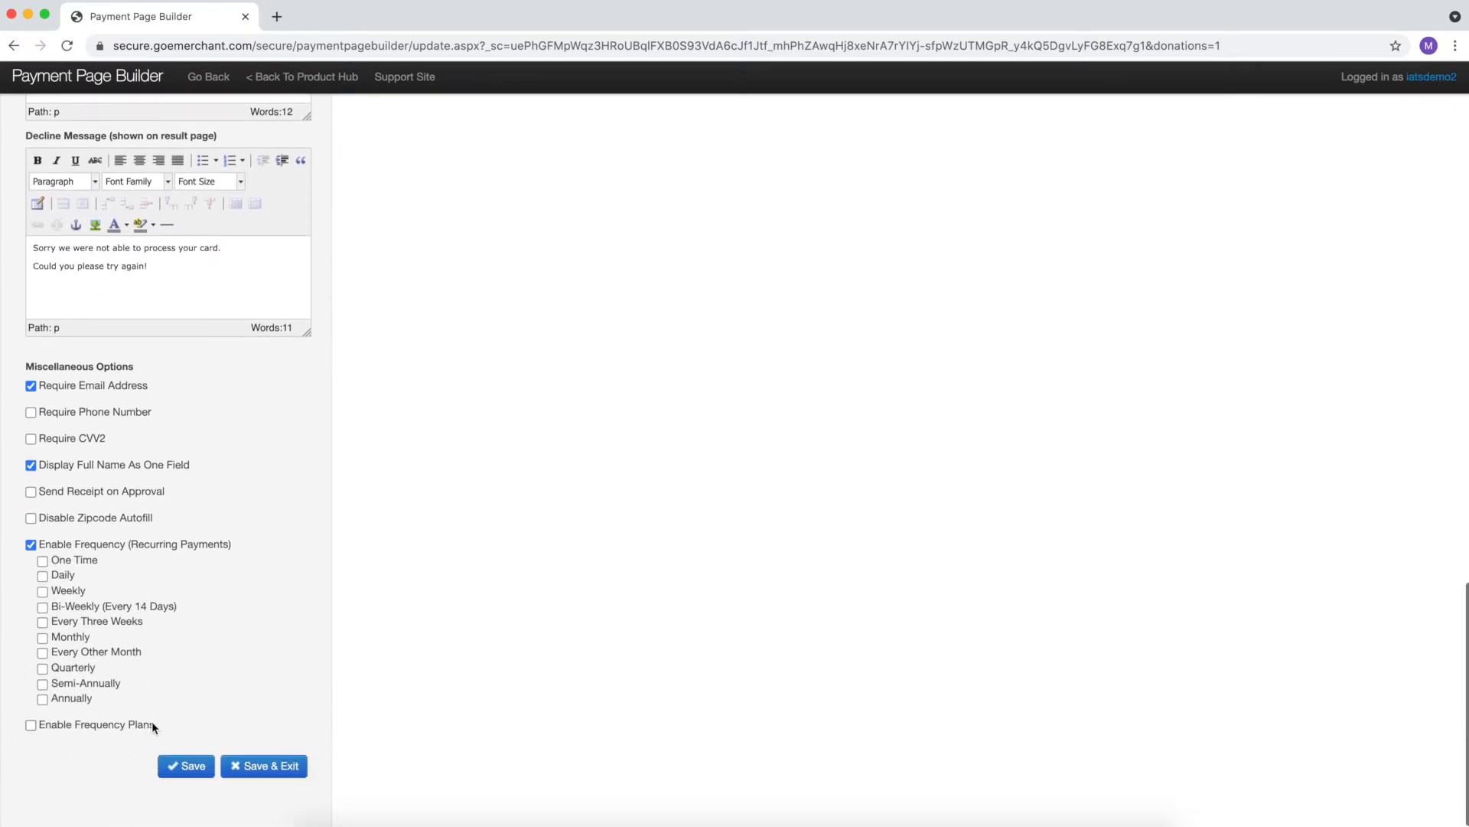
{"action": "left_click", "coordinate": [42, 592]}
{"action": "left_click", "coordinate": [42, 608]}
{"action": "left_click", "coordinate": [42, 638]}
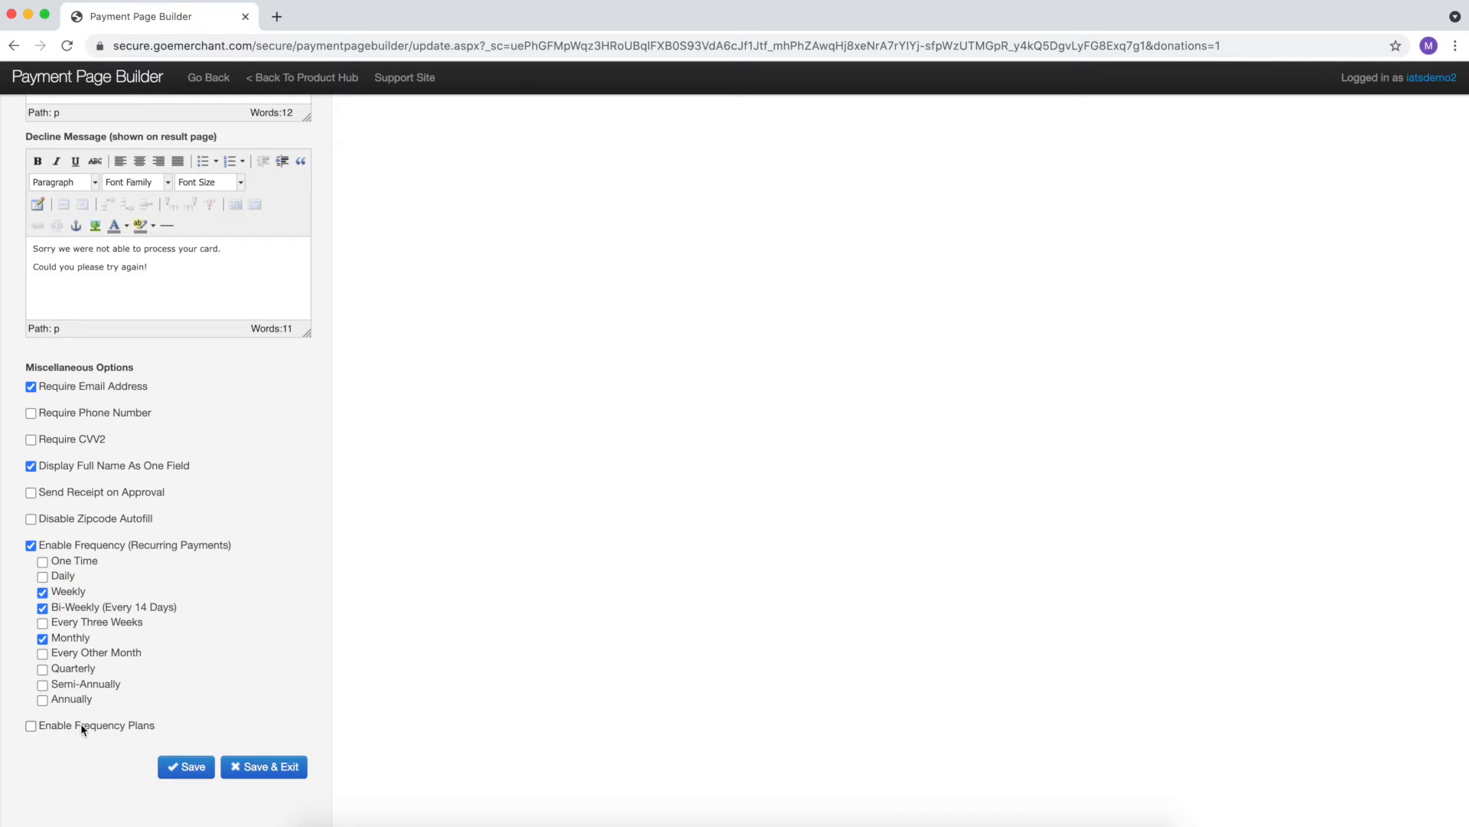
{"action": "left_click", "coordinate": [31, 726]}
{"action": "scroll", "coordinate": [173, 756], "scroll_direction": "down", "scroll_amount": 2}
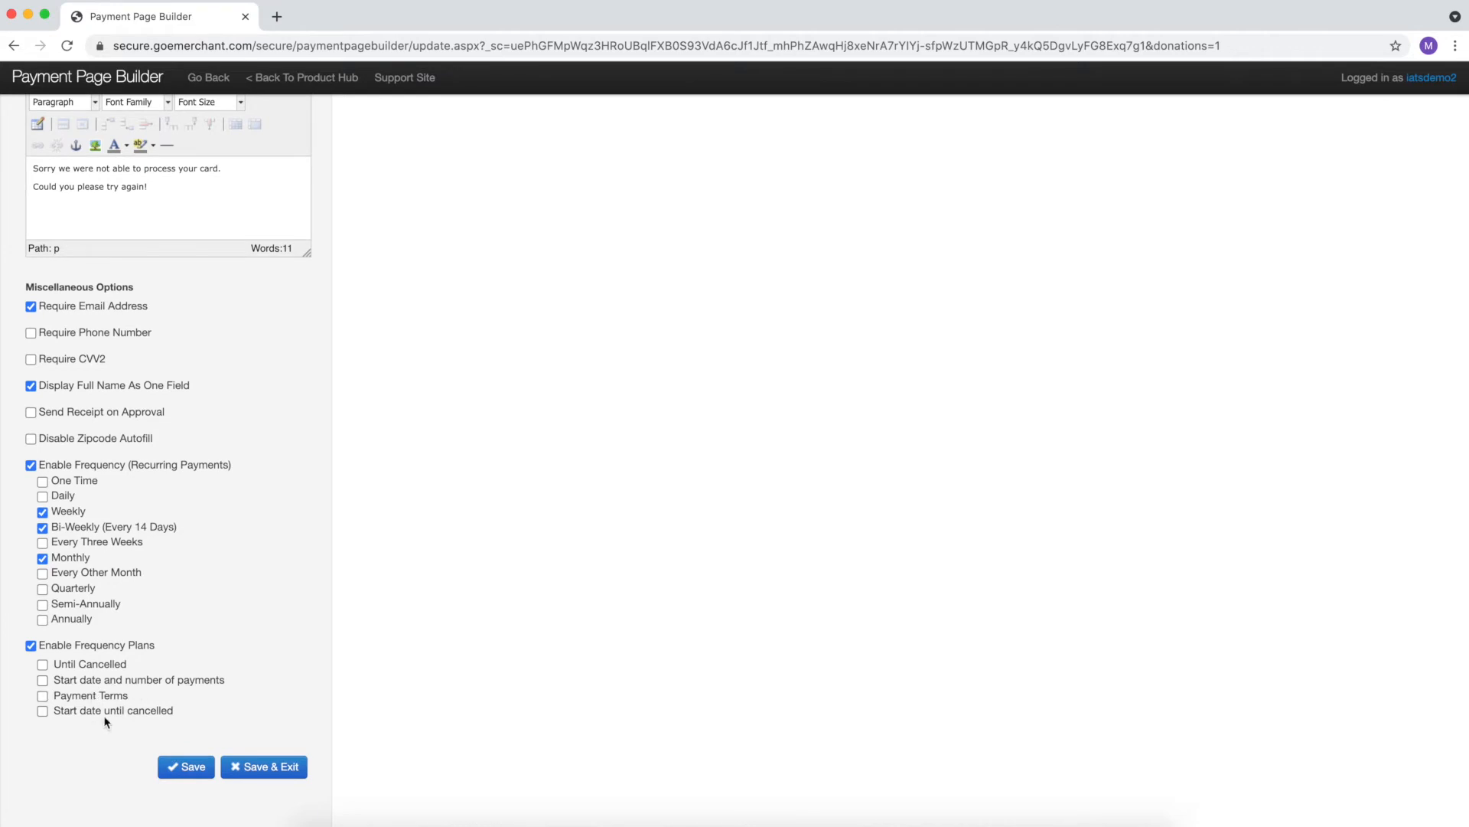
{"action": "left_click", "coordinate": [42, 664]}
{"action": "left_click", "coordinate": [42, 664]}
{"action": "left_click", "coordinate": [42, 698]}
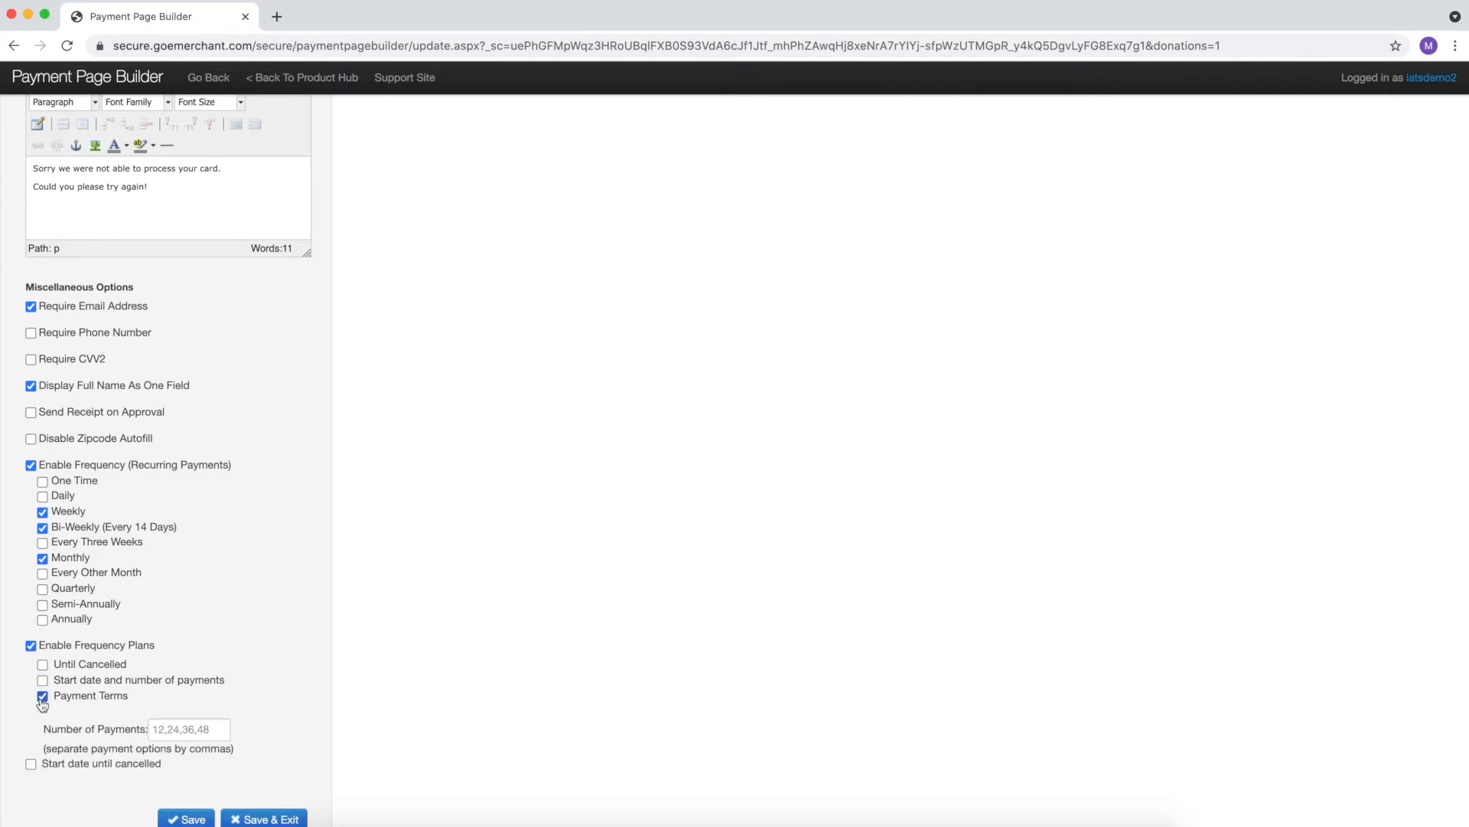
{"action": "left_click", "coordinate": [42, 698]}
{"action": "left_click", "coordinate": [31, 645]}
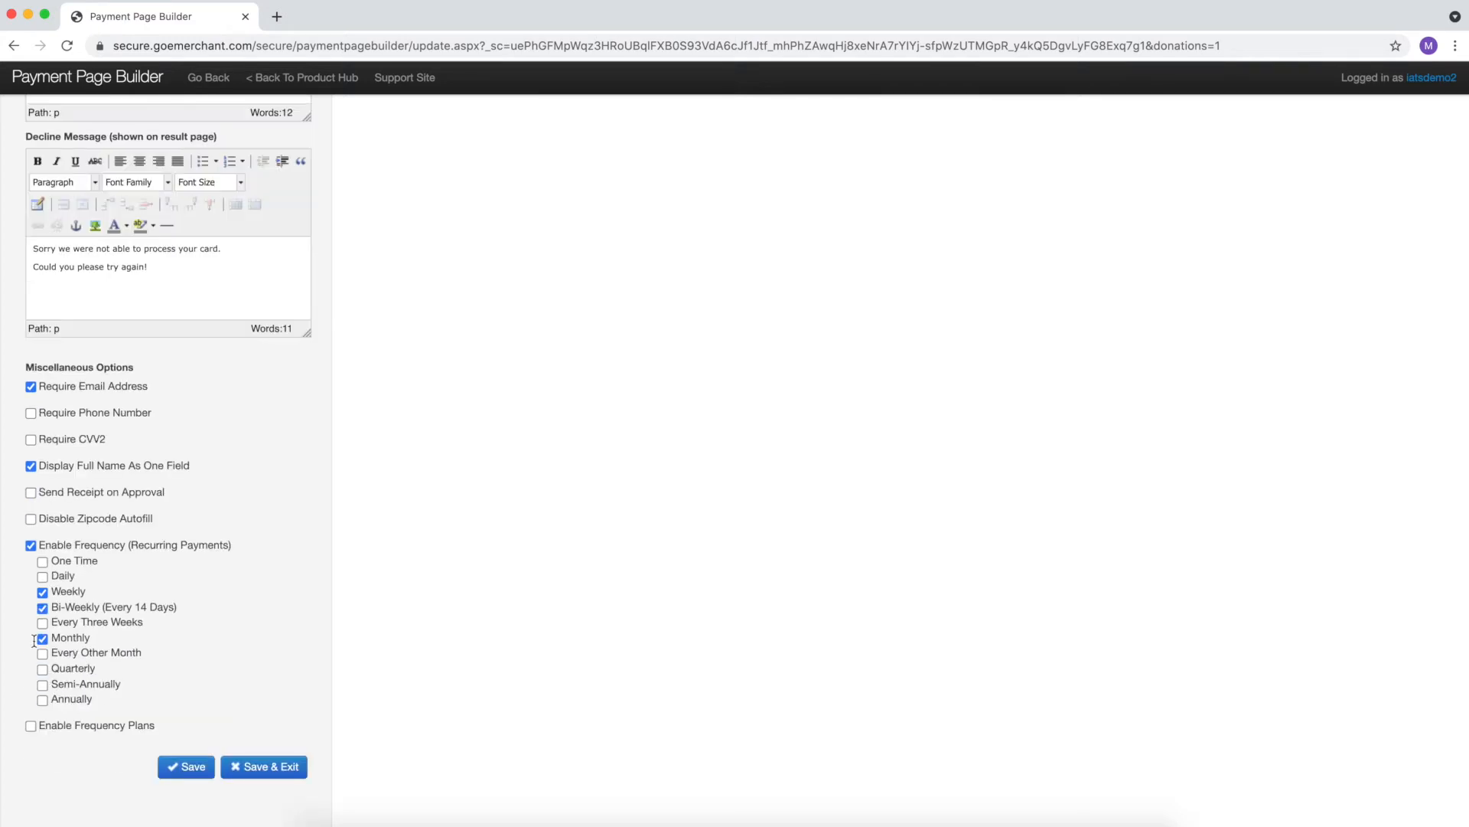
{"action": "left_click", "coordinate": [203, 767]}
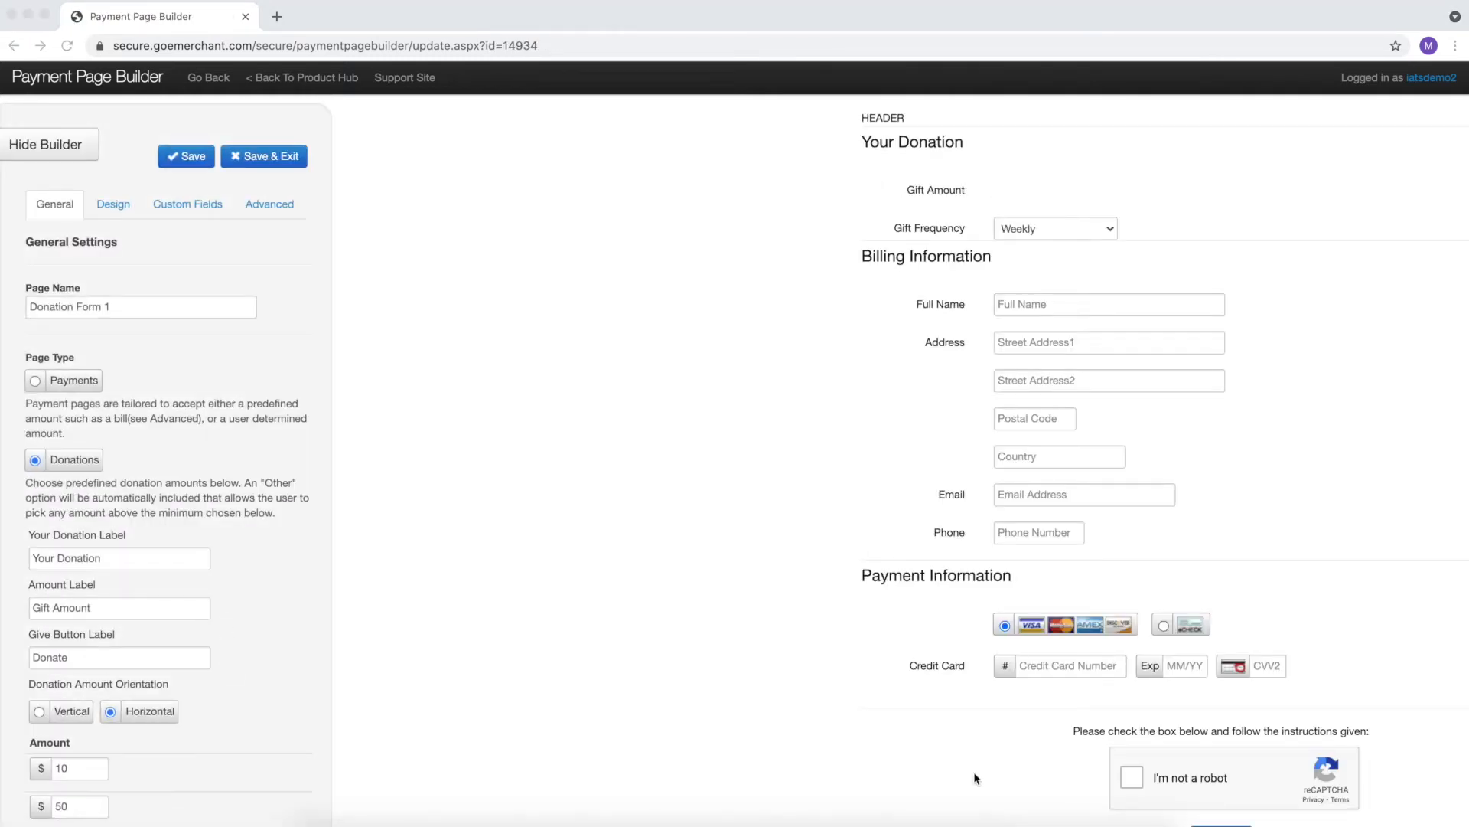
- On the Design tab, set the page background colour to light blue #C6E0E3
{"action": "left_click", "coordinate": [124, 204]}
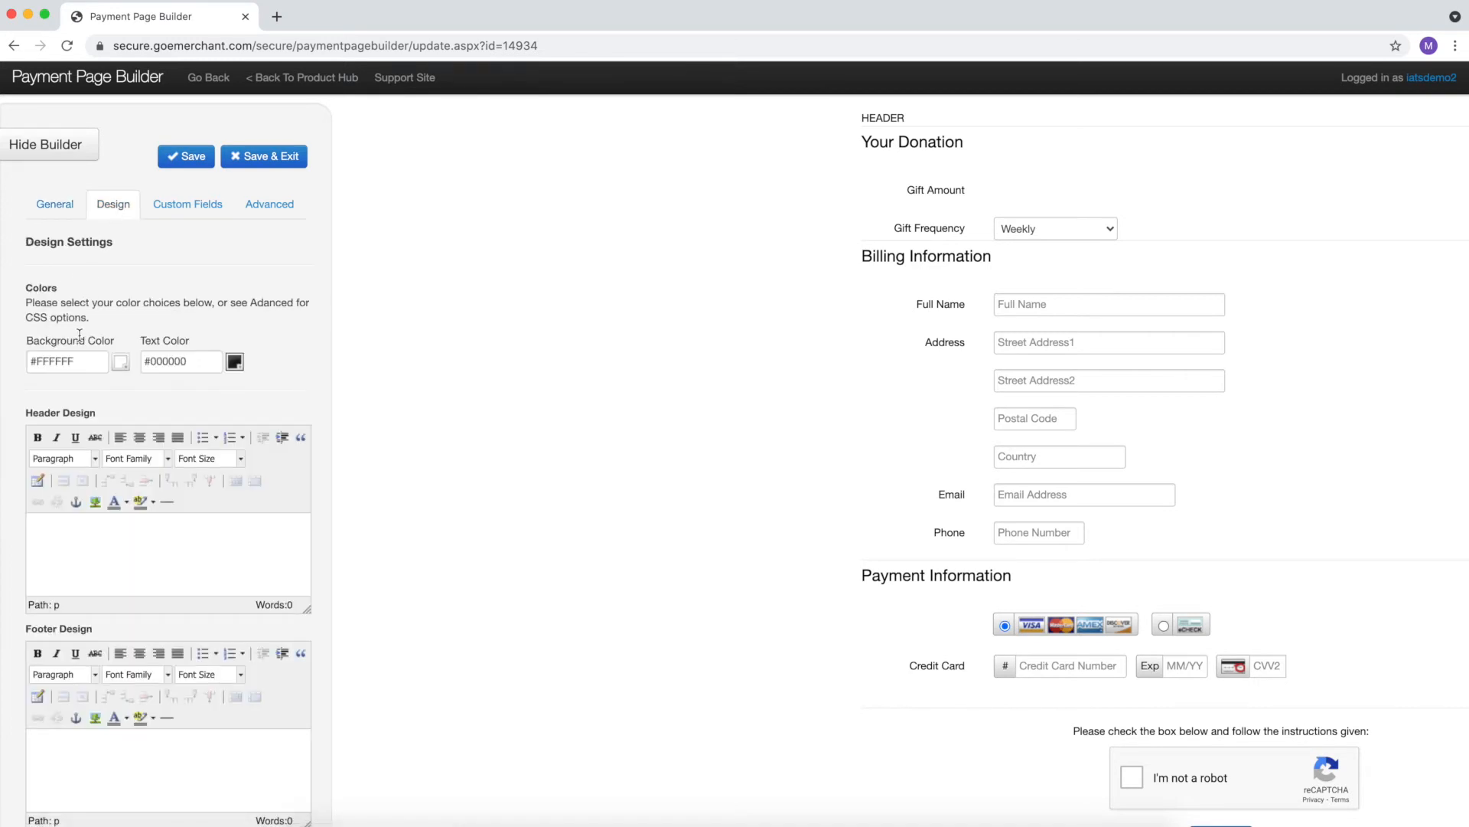
{"action": "scroll", "coordinate": [80, 337], "scroll_direction": "down", "scroll_amount": 1}
{"action": "left_click", "coordinate": [117, 336]}
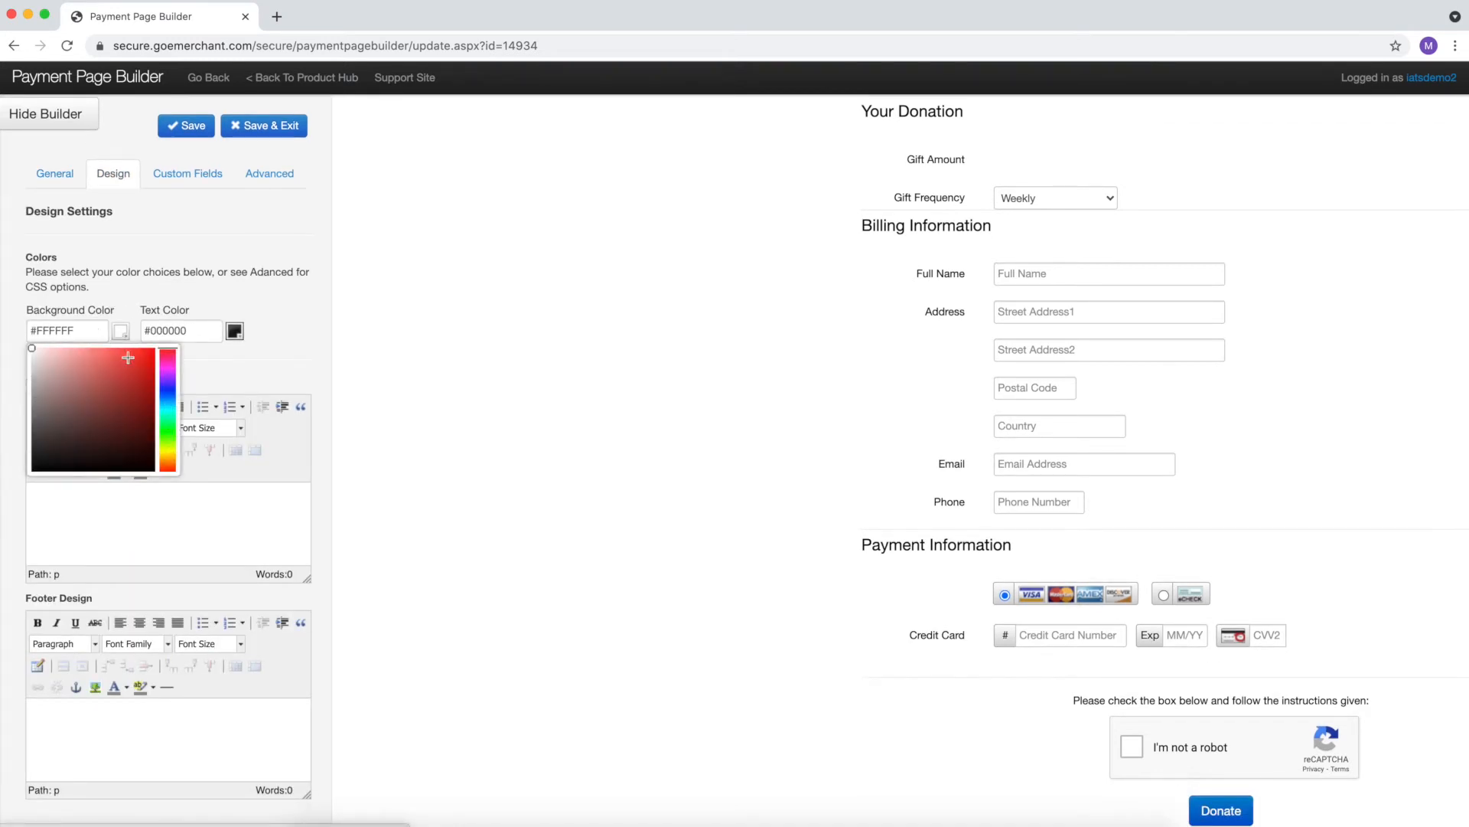
{"action": "left_click", "coordinate": [169, 374]}
{"action": "left_click_drag", "start_coordinate": [169, 374], "coordinate": [169, 407]}
{"action": "left_click", "coordinate": [47, 361]}
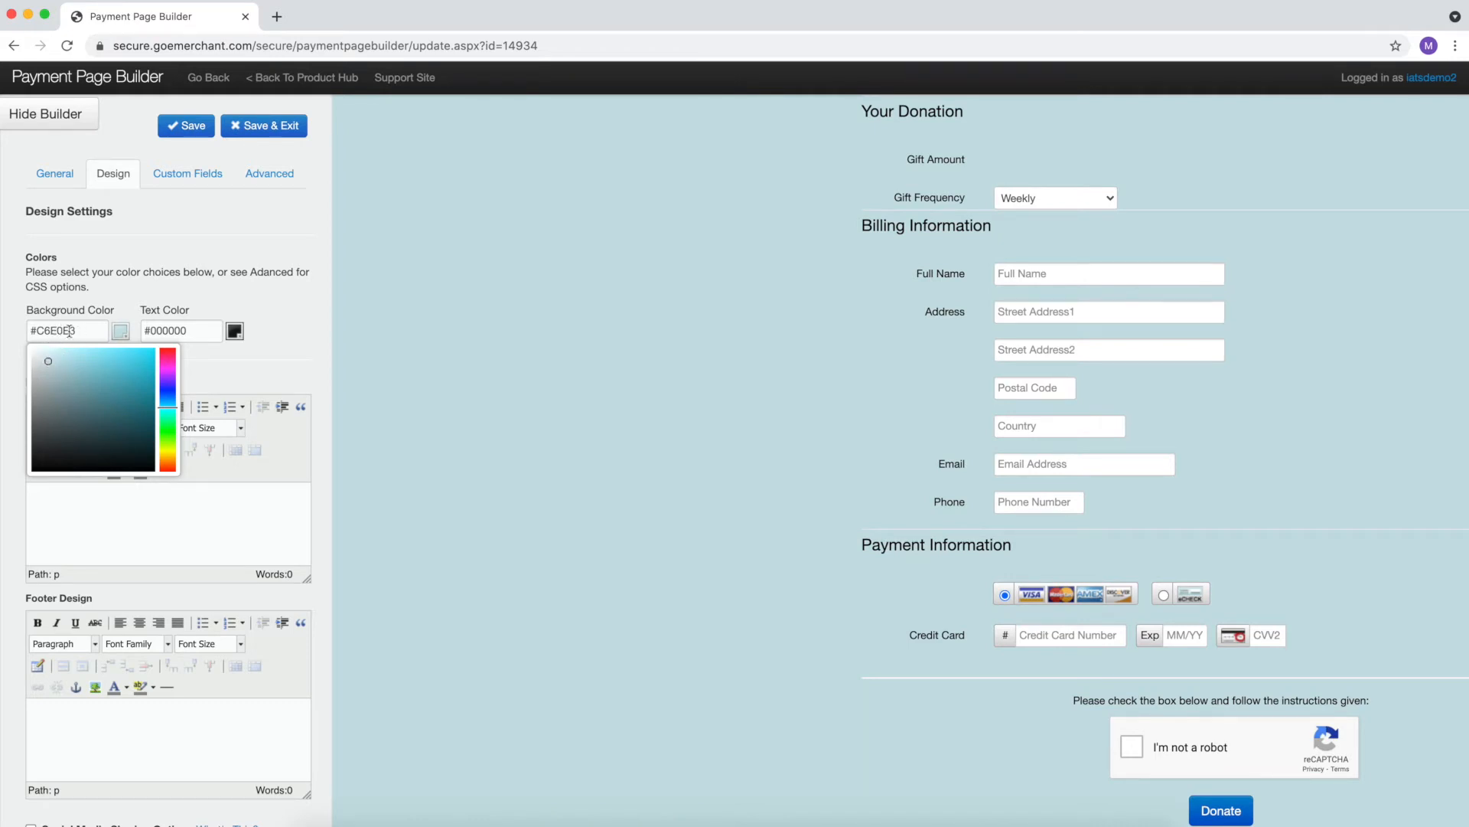
- Set the text colour to near-black #140A0A
{"action": "left_click", "coordinate": [195, 330]}
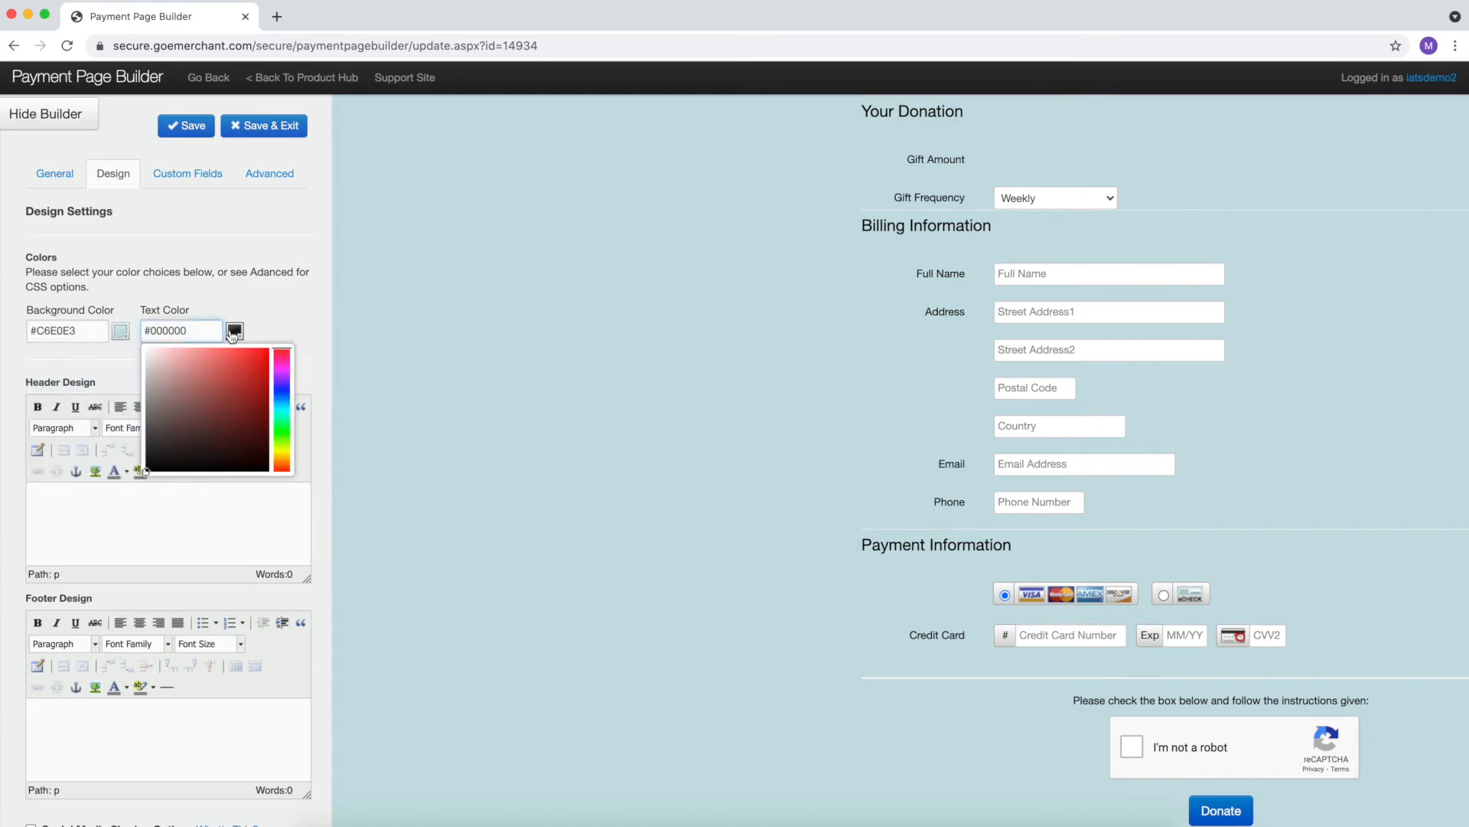
{"action": "left_click_drag", "start_coordinate": [153, 450], "coordinate": [205, 462]}
{"action": "left_click", "coordinate": [261, 293]}
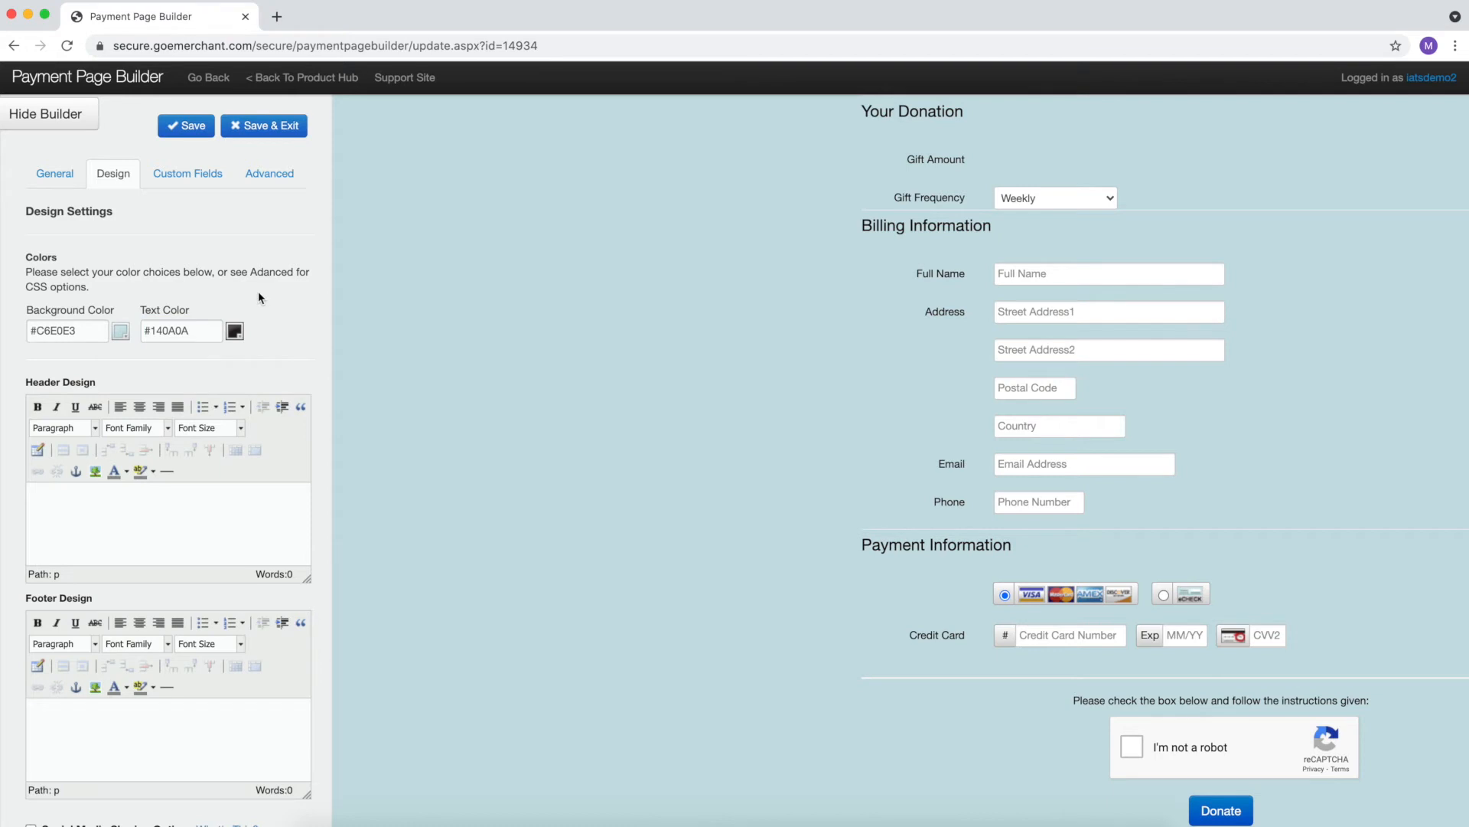
{"action": "scroll", "coordinate": [258, 291], "scroll_direction": "down", "scroll_amount": 2}
{"action": "scroll", "coordinate": [259, 298], "scroll_direction": "down", "scroll_amount": 1}
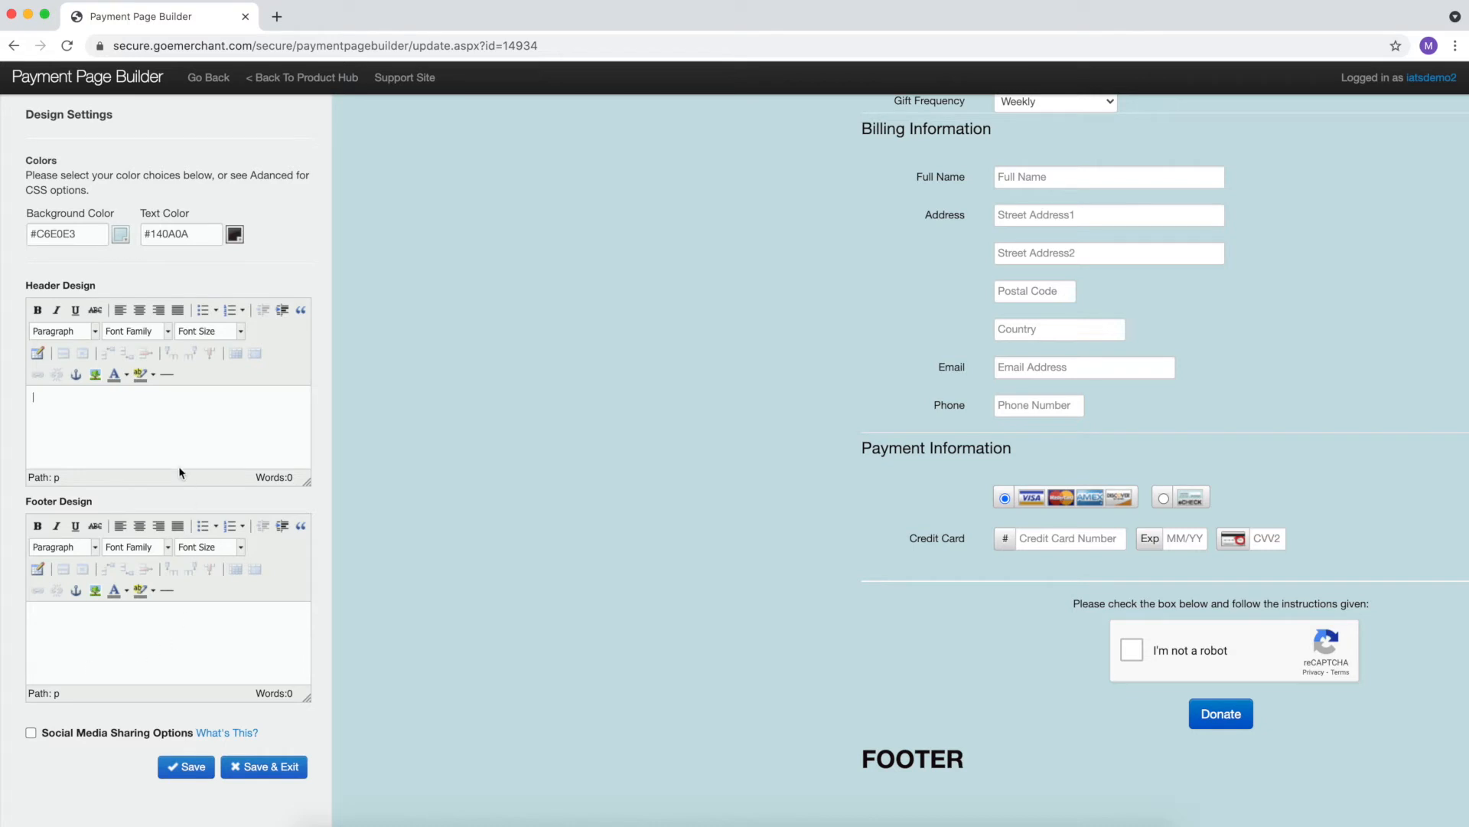
- Make the header 'Give Now' in Heading 1 at 6 (24pt) font size
{"action": "type", "text": "Gi"}
{"action": "left_click", "coordinate": [69, 331]}
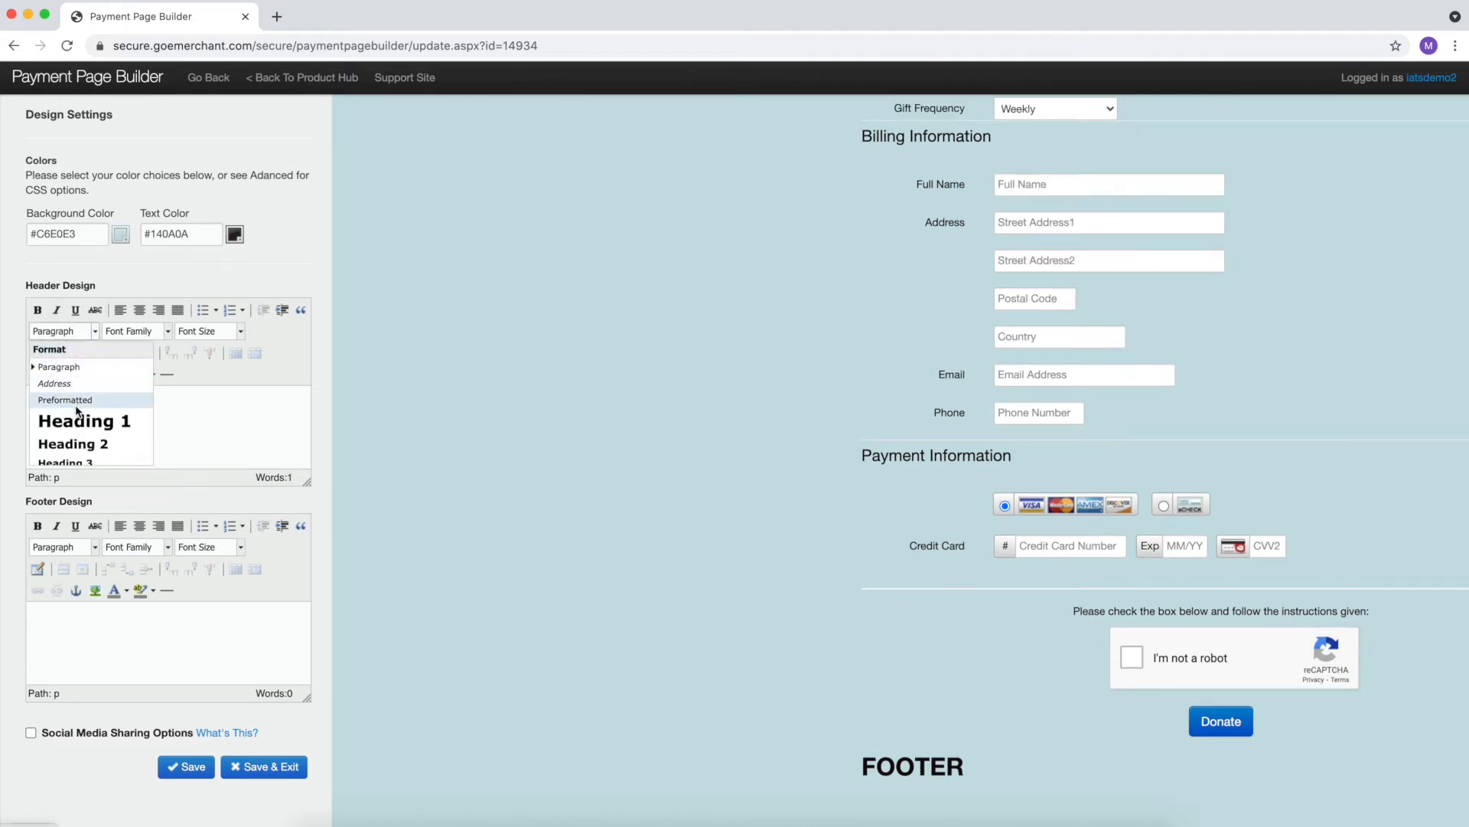
{"action": "left_click", "coordinate": [76, 417]}
{"action": "left_click", "coordinate": [241, 330]}
{"action": "scroll", "coordinate": [231, 440], "scroll_direction": "down", "scroll_amount": 1}
{"action": "left_click", "coordinate": [233, 452]}
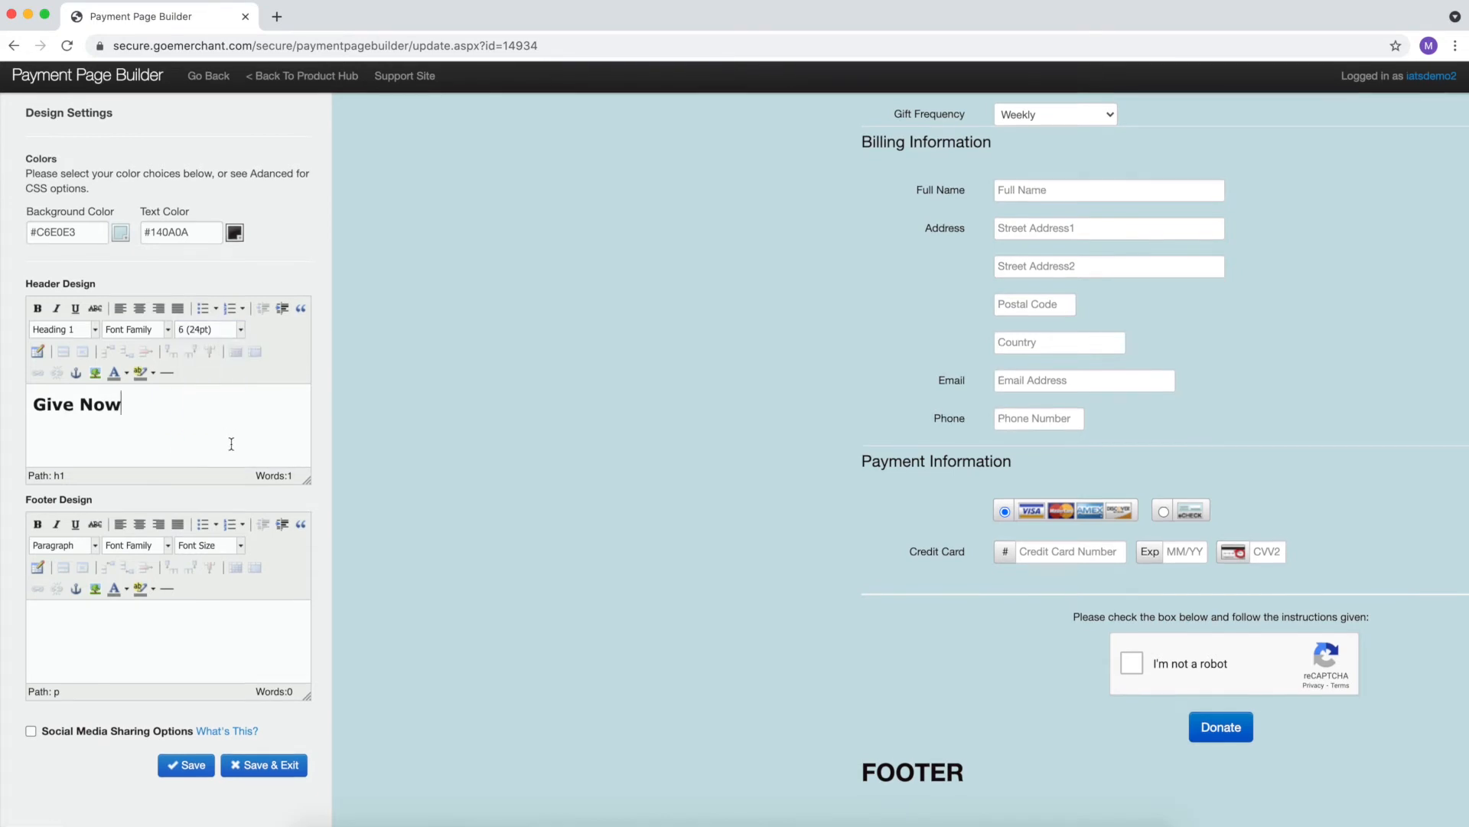
{"action": "left_click_drag", "start_coordinate": [977, 774], "coordinate": [795, 779]}
{"action": "left_click", "coordinate": [796, 777]}
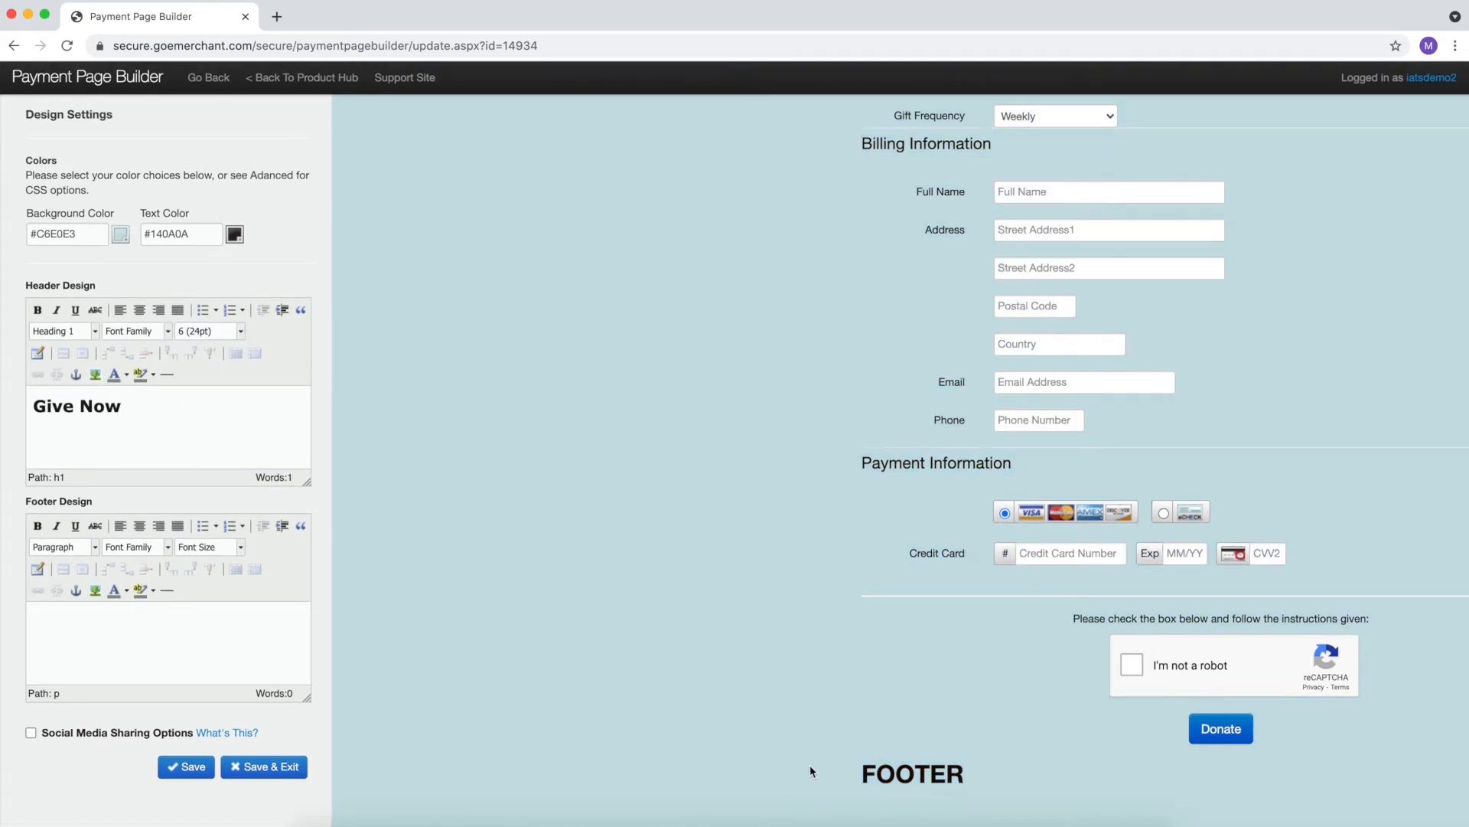
{"action": "left_click", "coordinate": [197, 646]}
{"action": "left_click", "coordinate": [32, 734]}
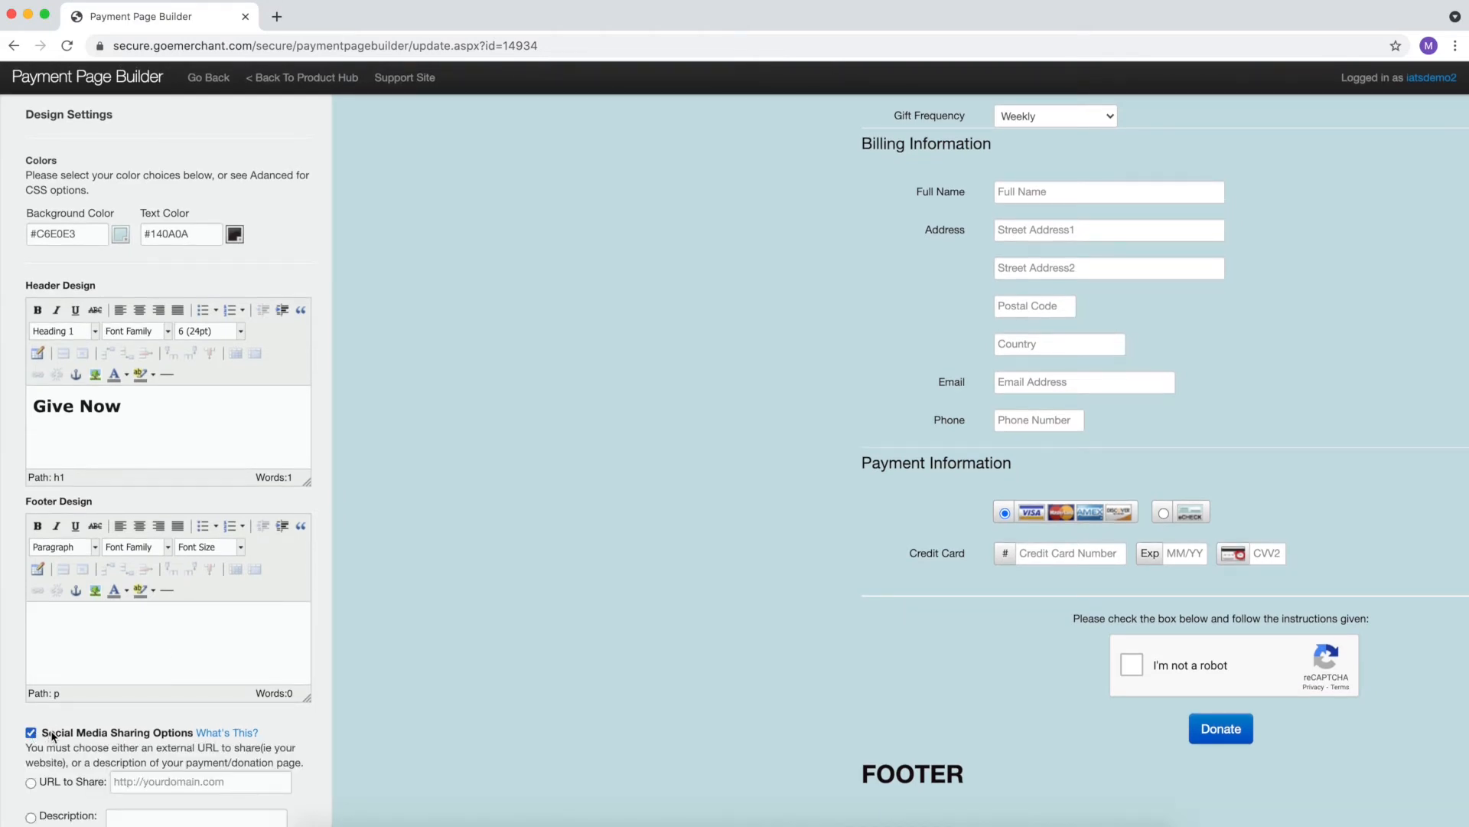
{"action": "scroll", "coordinate": [52, 735], "scroll_direction": "down", "scroll_amount": 5}
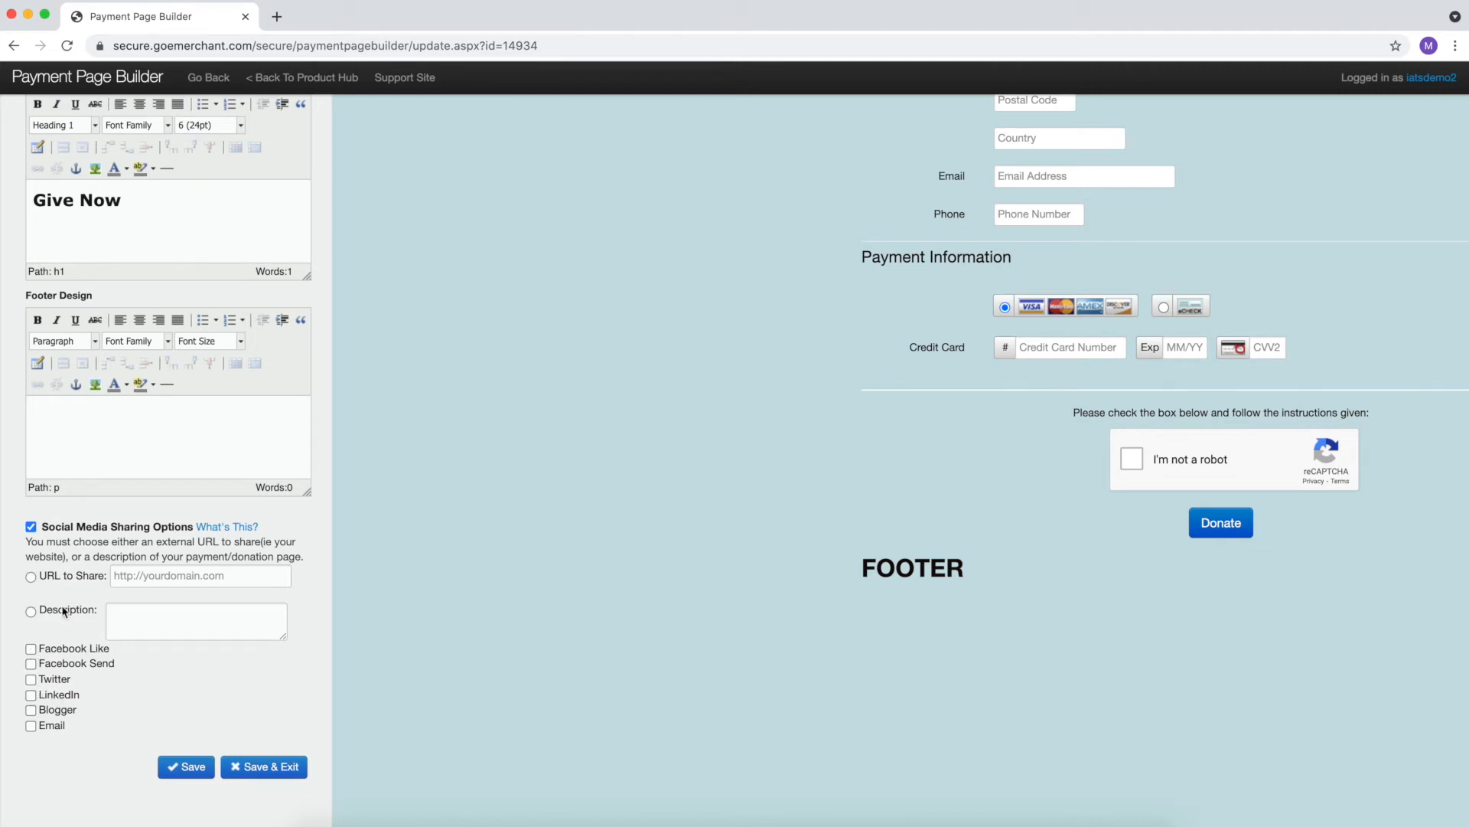
{"action": "left_click", "coordinate": [32, 577]}
{"action": "left_click", "coordinate": [153, 579]}
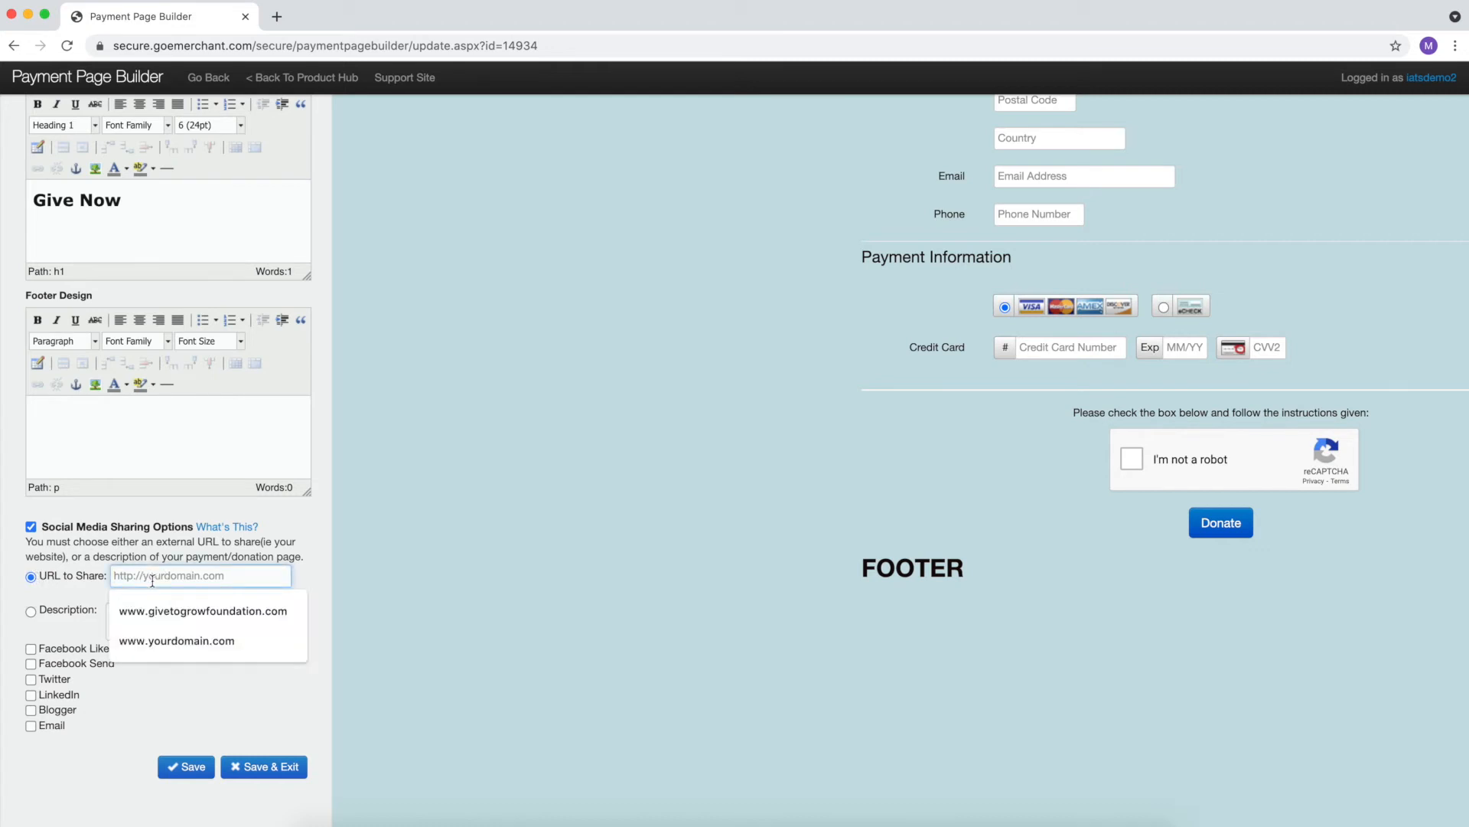
{"action": "type", "text": "www.yourdomain.c"}
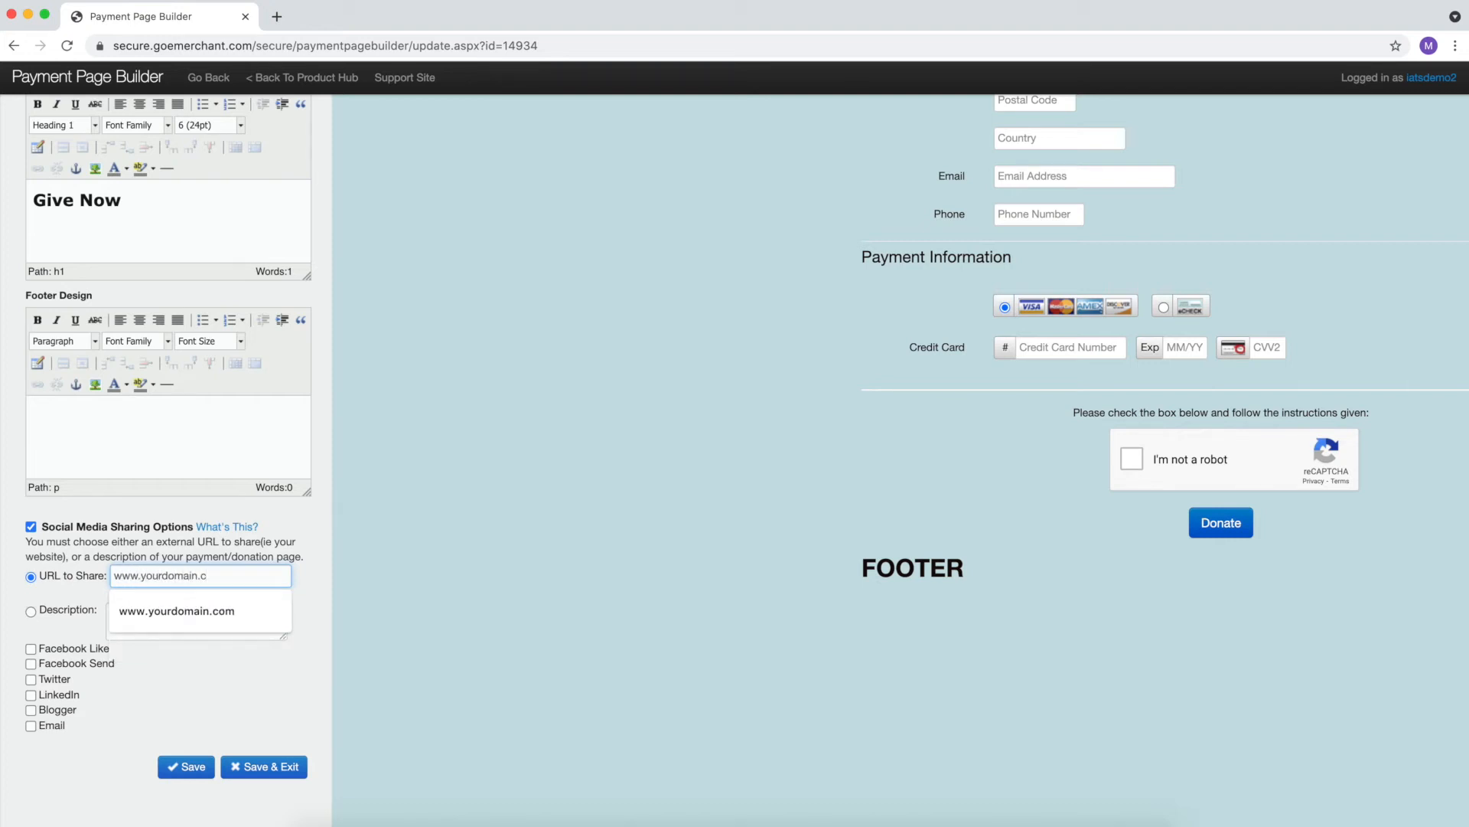
{"action": "type", "text": "om"}
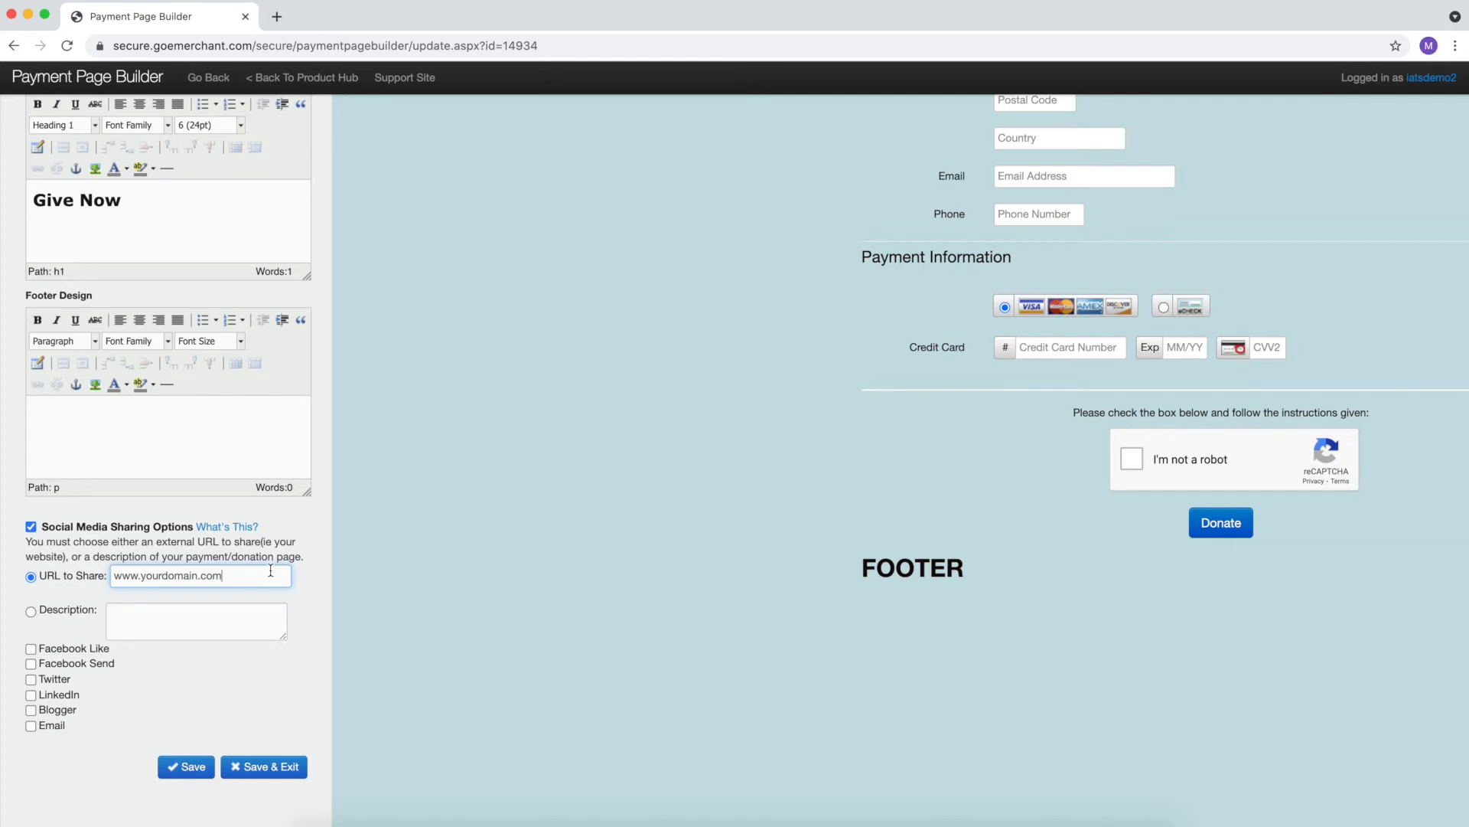
- Switch sharing to a description reading 'Help us by donating on our donation page!'
{"action": "left_click", "coordinate": [30, 613]}
{"action": "left_click", "coordinate": [184, 621]}
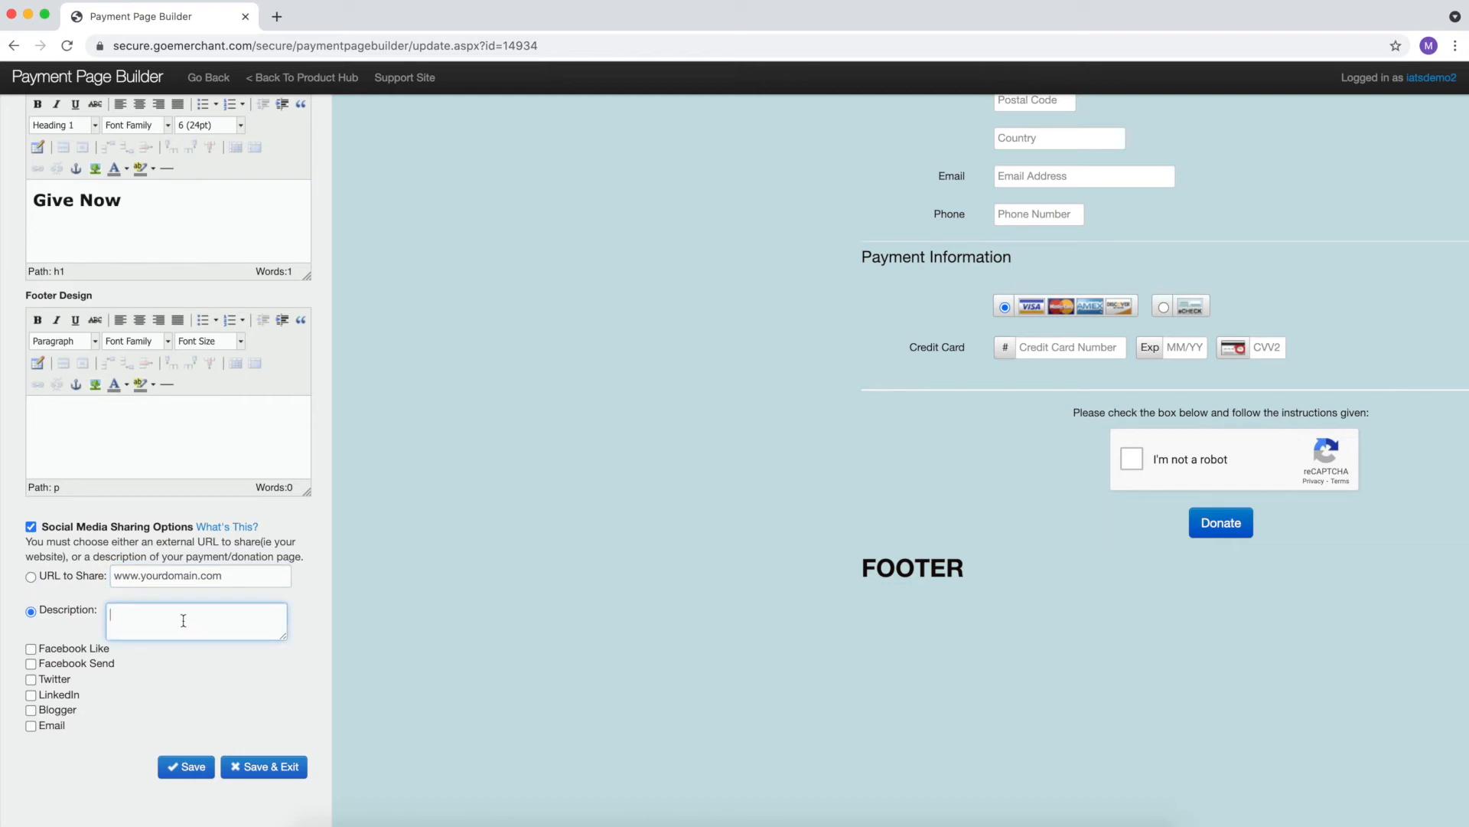
{"action": "type", "text": "Help us by donating on our donation page!"}
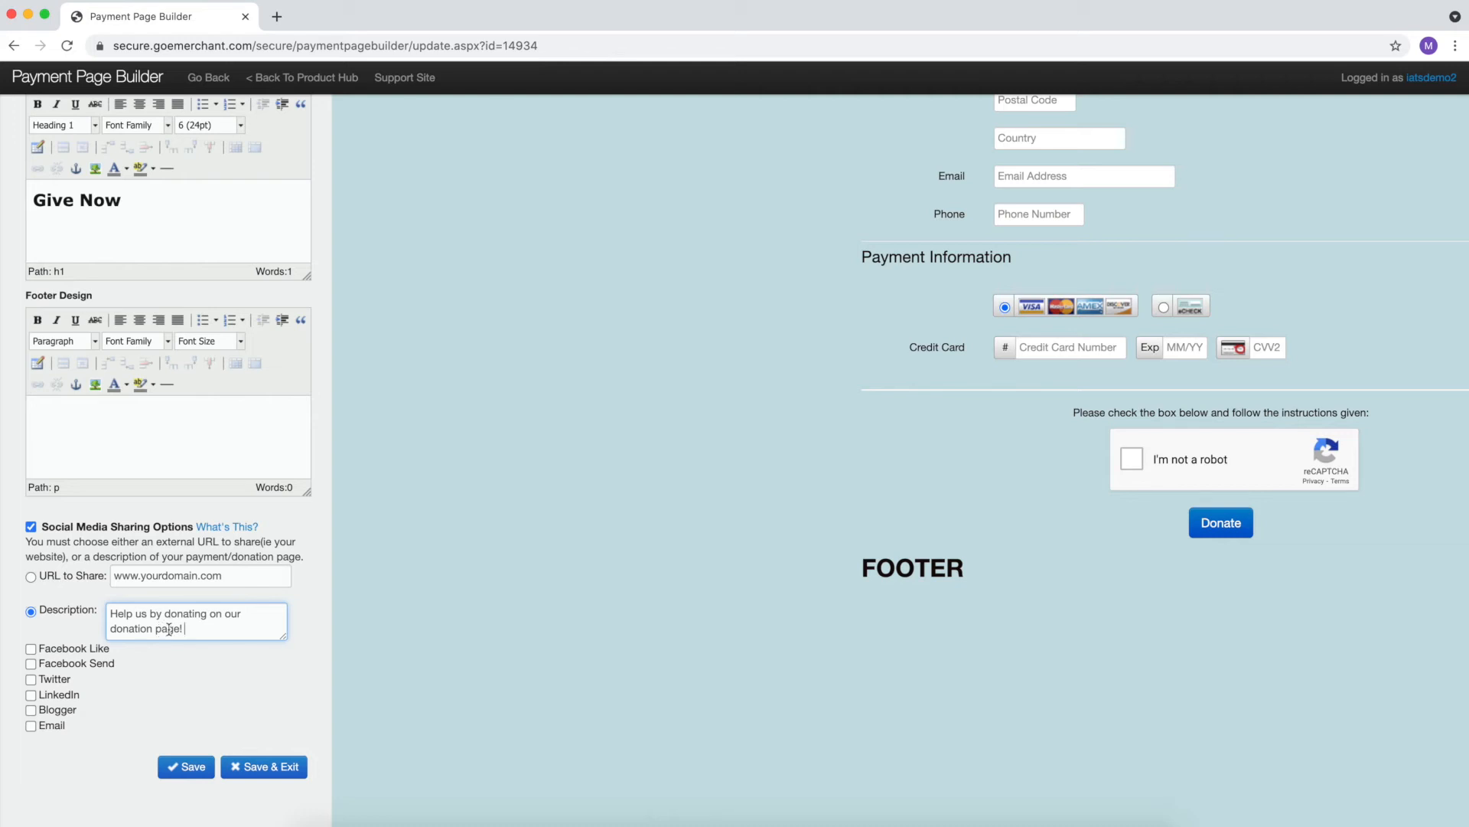
- Enable Facebook Like, Facebook Send, Twitter, LinkedIn, Blogger and Email sharing, then save
{"action": "left_click", "coordinate": [31, 650]}
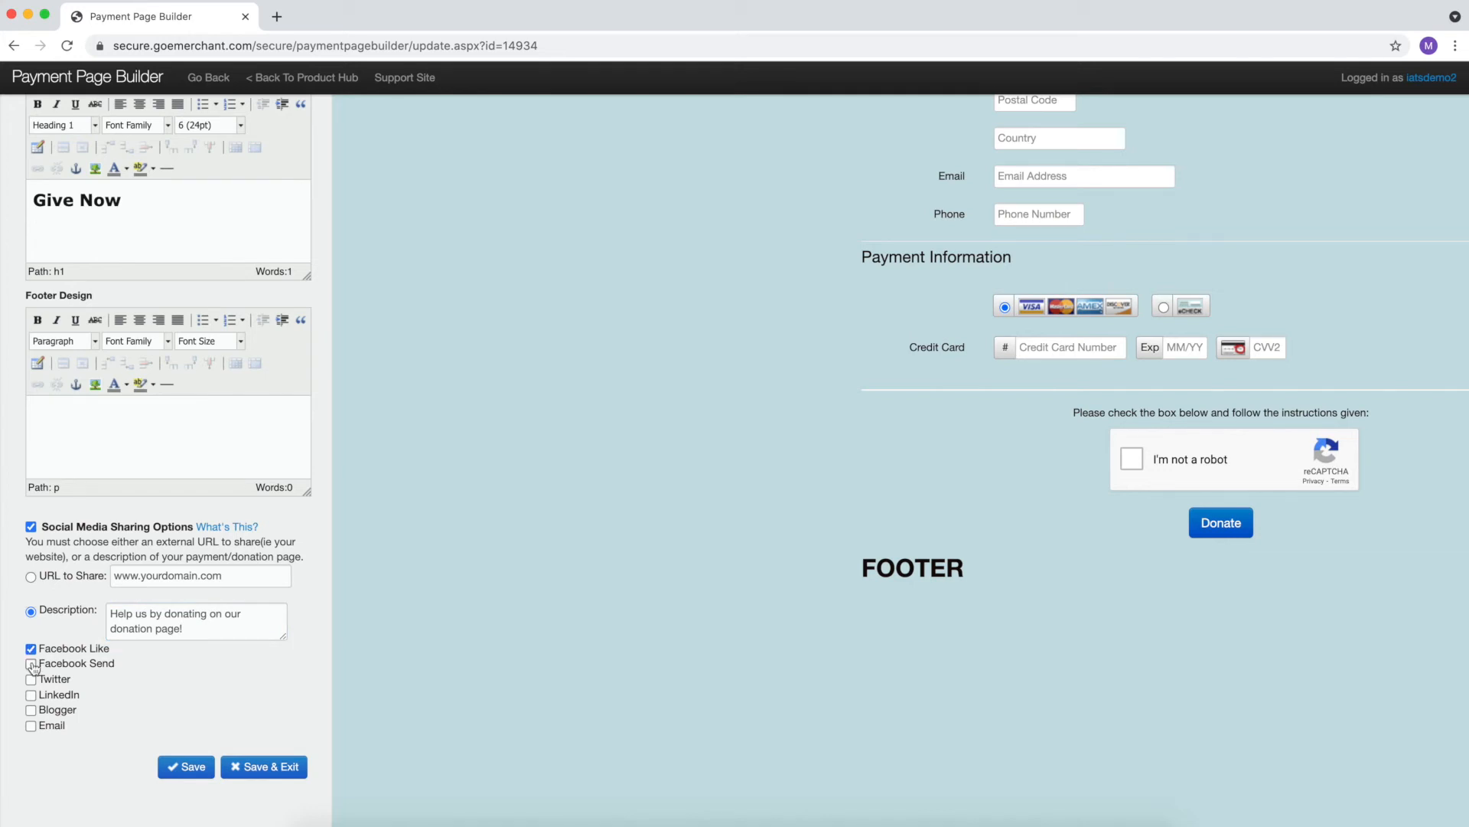
{"action": "left_click", "coordinate": [32, 664]}
{"action": "left_click", "coordinate": [31, 681]}
{"action": "left_click", "coordinate": [32, 695]}
{"action": "left_click", "coordinate": [32, 711]}
{"action": "left_click", "coordinate": [31, 727]}
{"action": "left_click", "coordinate": [183, 774]}
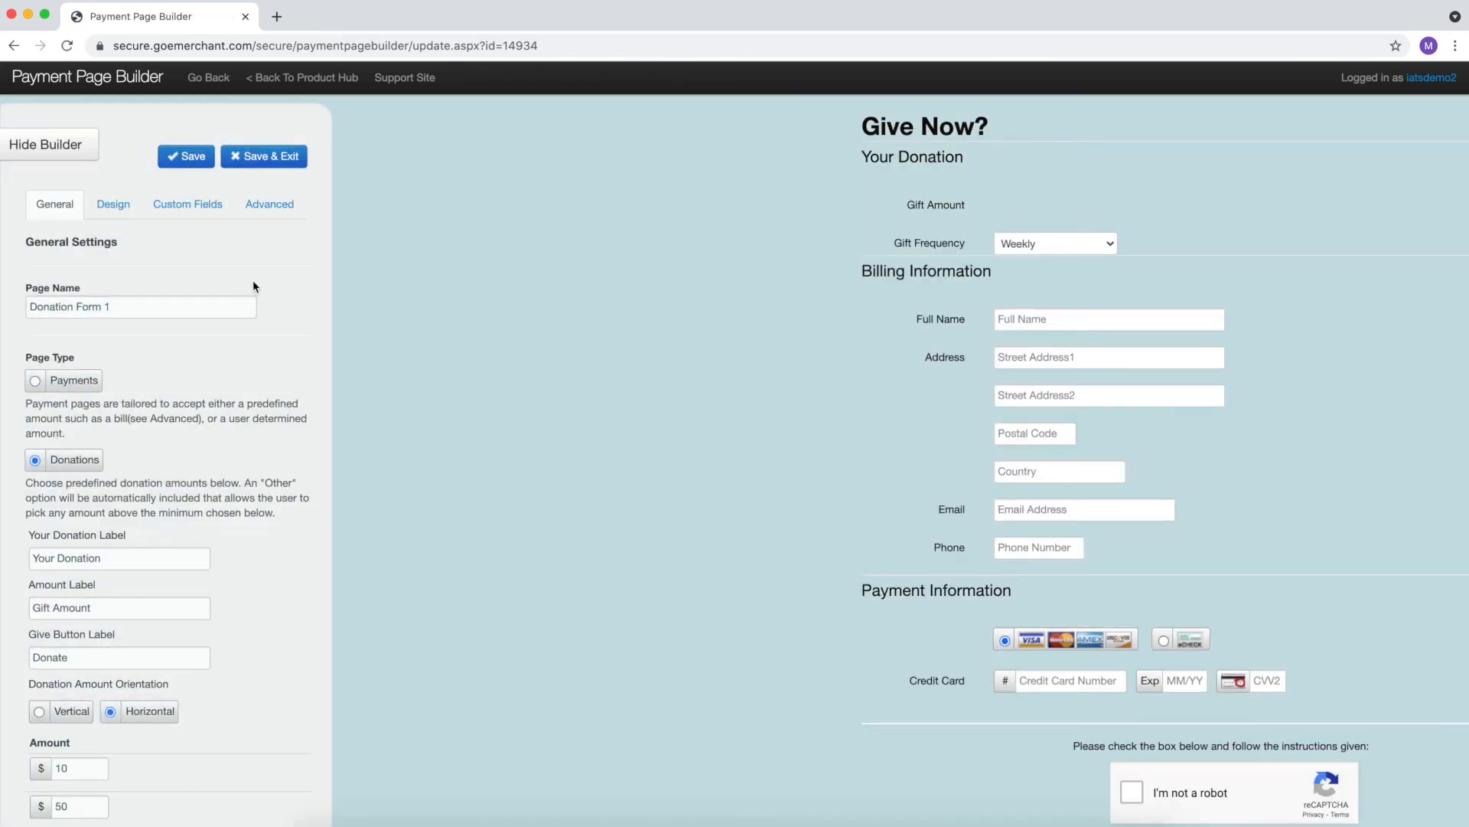
- Start a new optional custom field of type Pulldown and choose its form section
{"action": "left_click", "coordinate": [197, 213]}
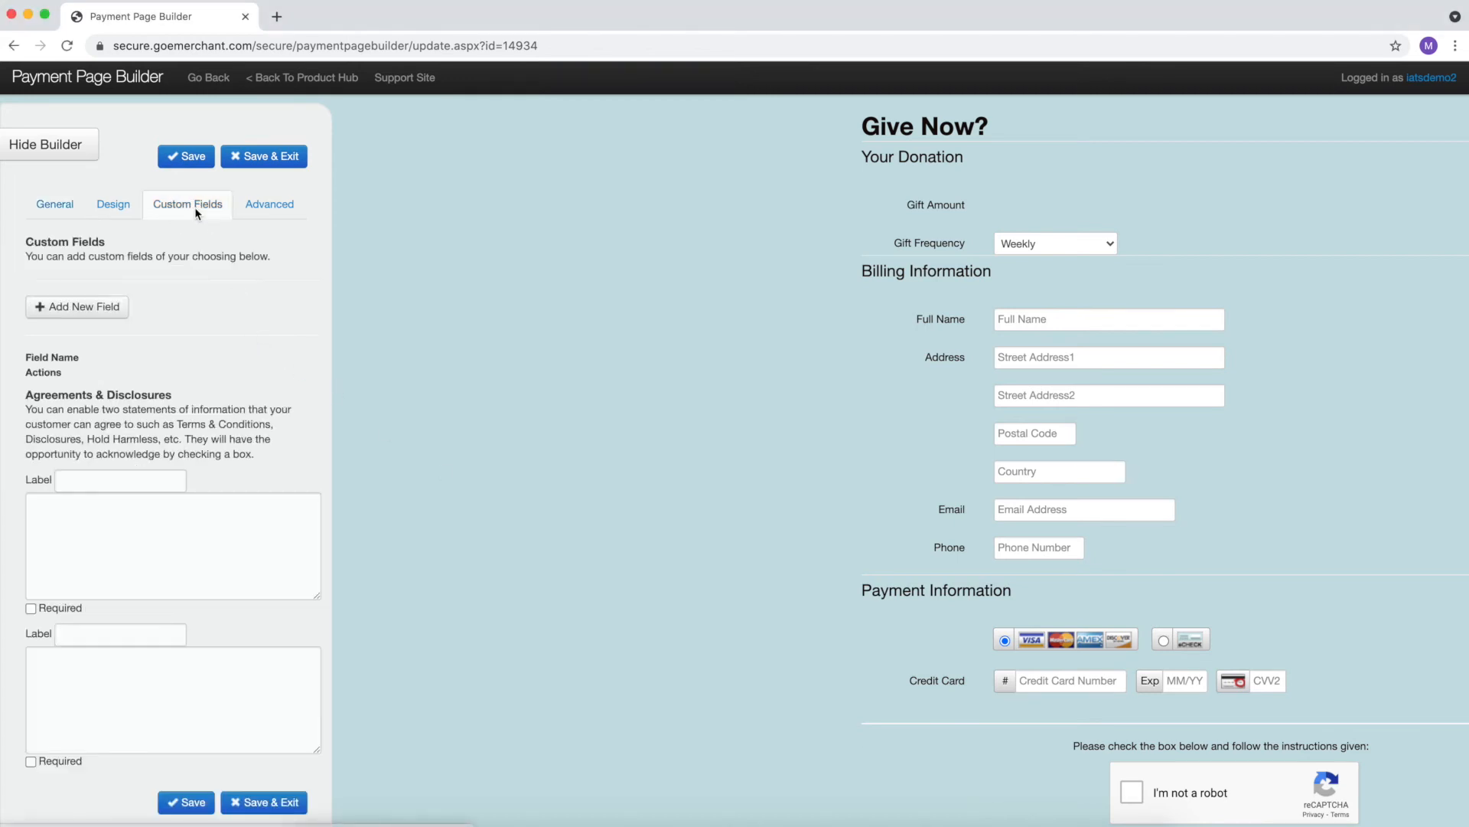
{"action": "left_click", "coordinate": [97, 308]}
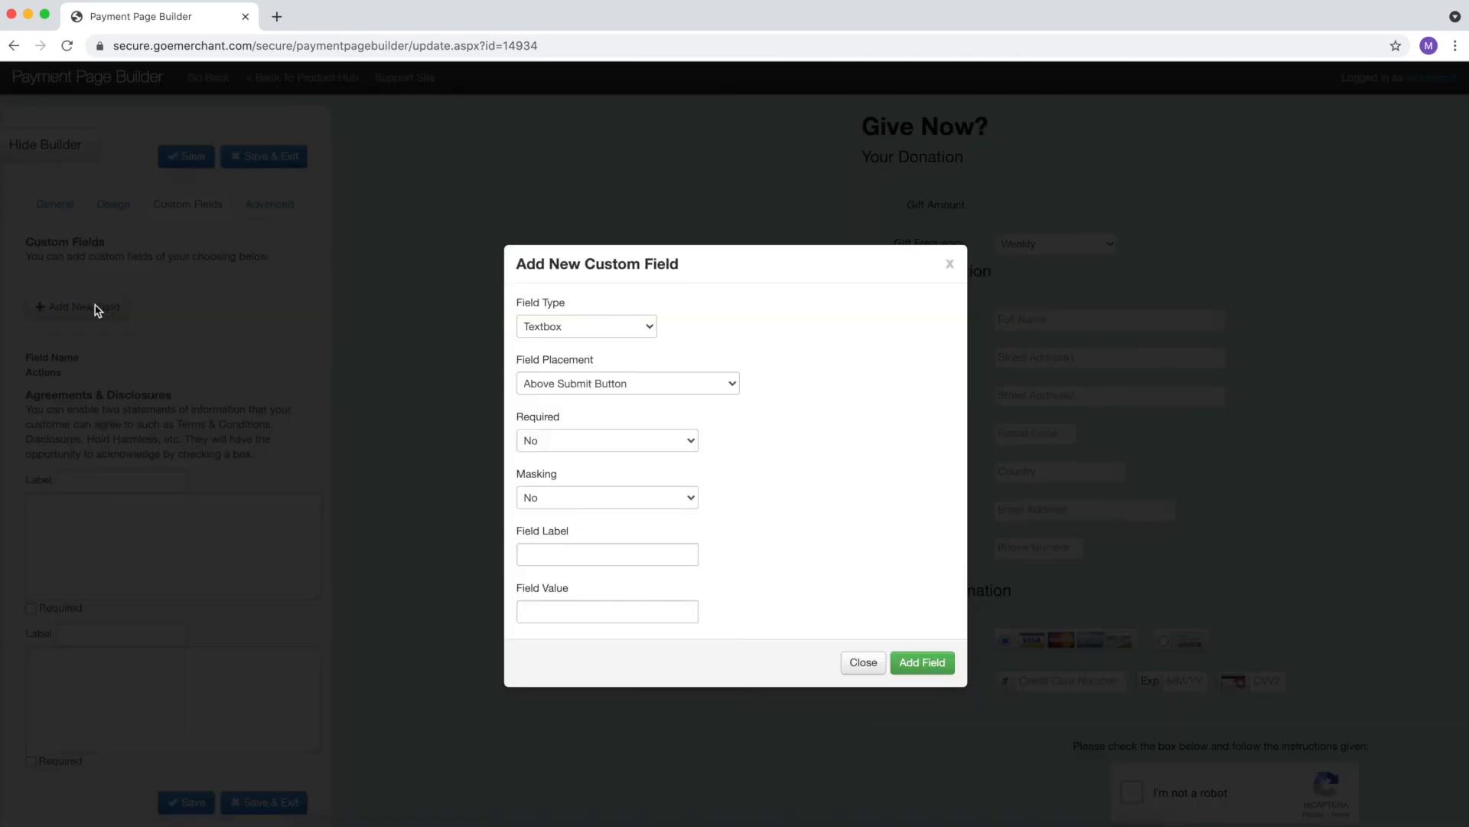
{"action": "left_click", "coordinate": [595, 329]}
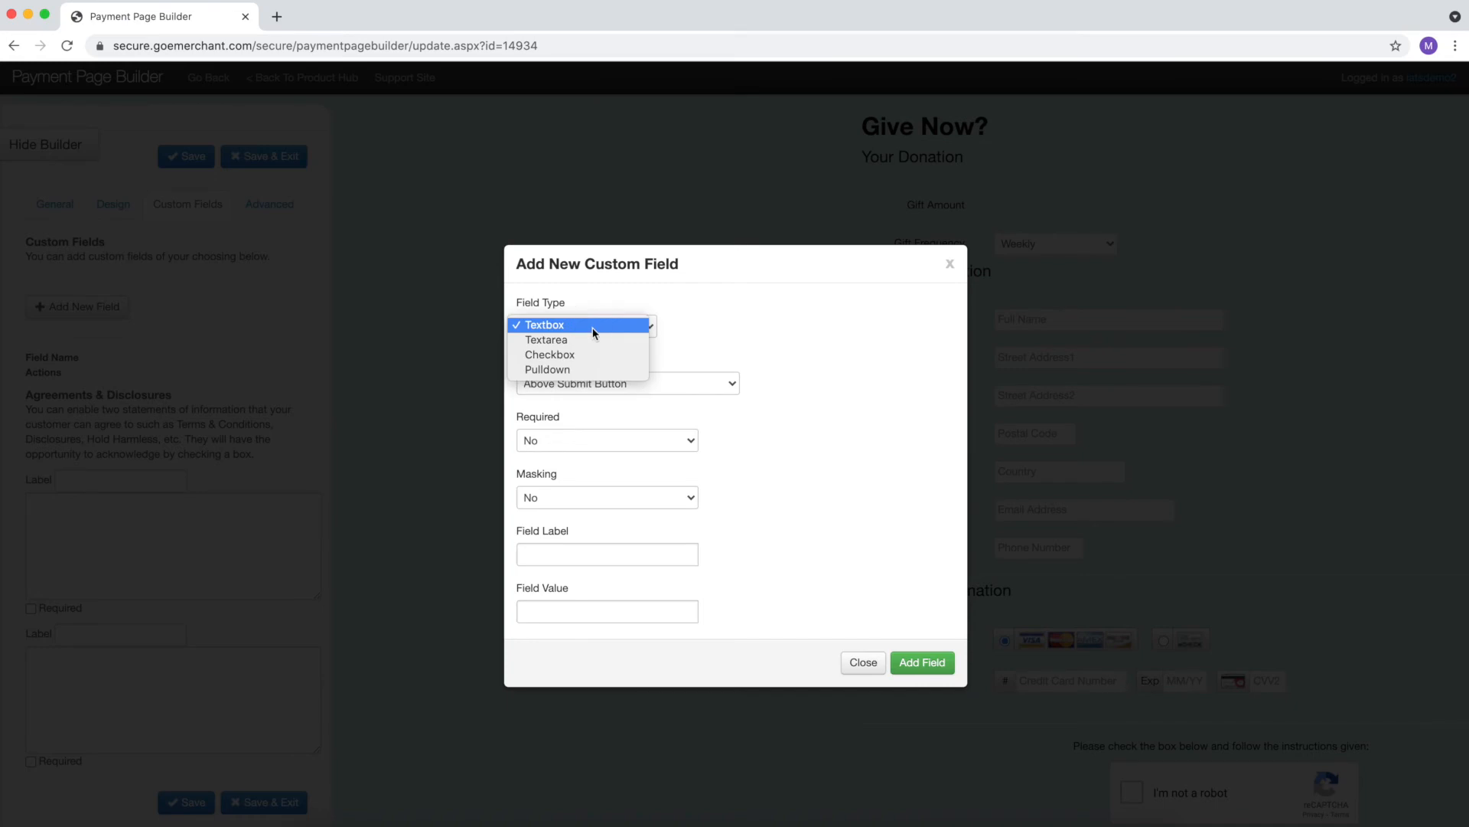
{"action": "left_click", "coordinate": [712, 320]}
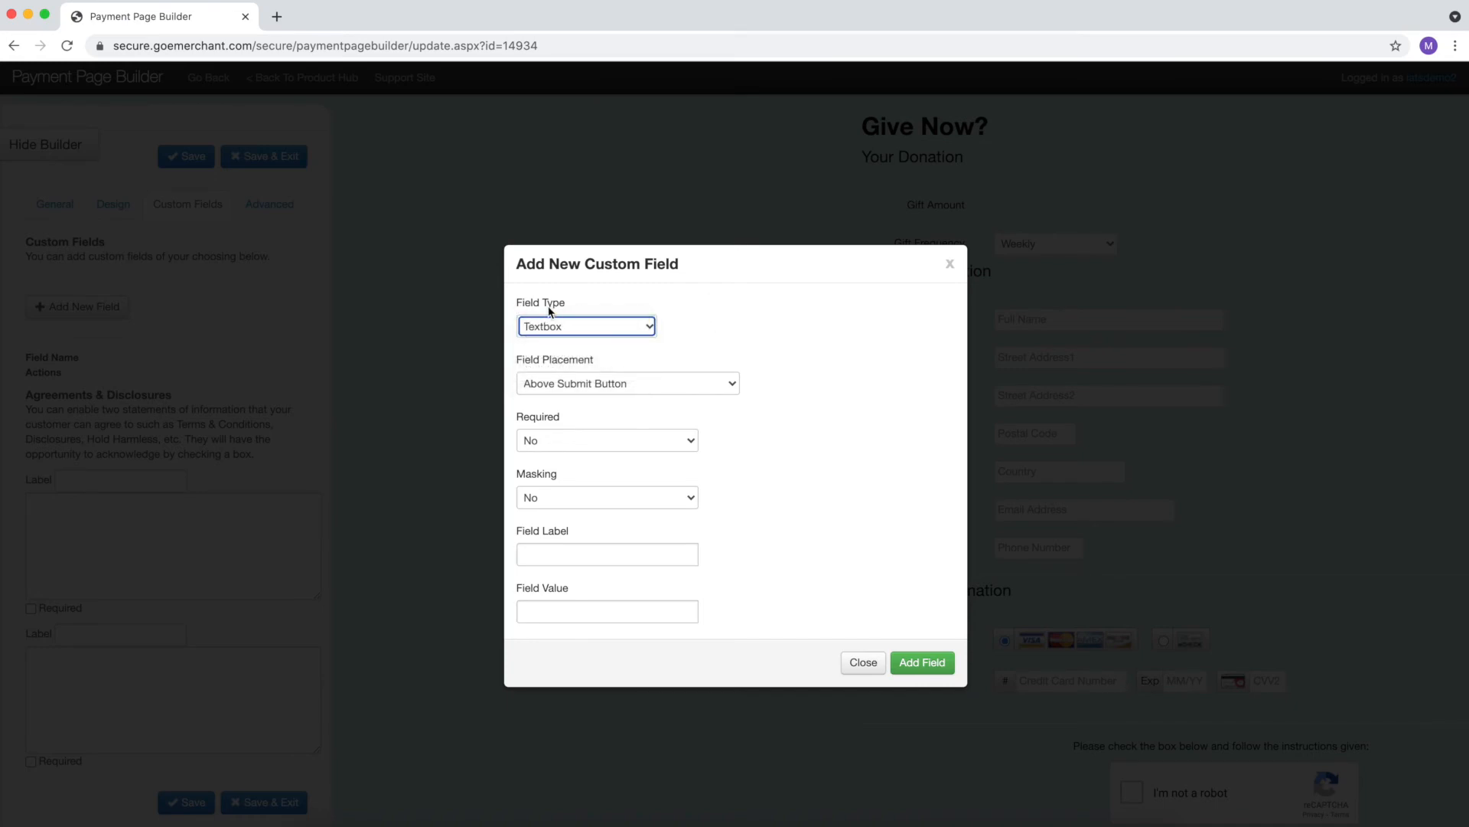
{"action": "scroll", "coordinate": [595, 503], "scroll_direction": "down", "scroll_amount": 1}
{"action": "scroll", "coordinate": [603, 503], "scroll_direction": "up", "scroll_amount": 1}
{"action": "left_click", "coordinate": [586, 322]}
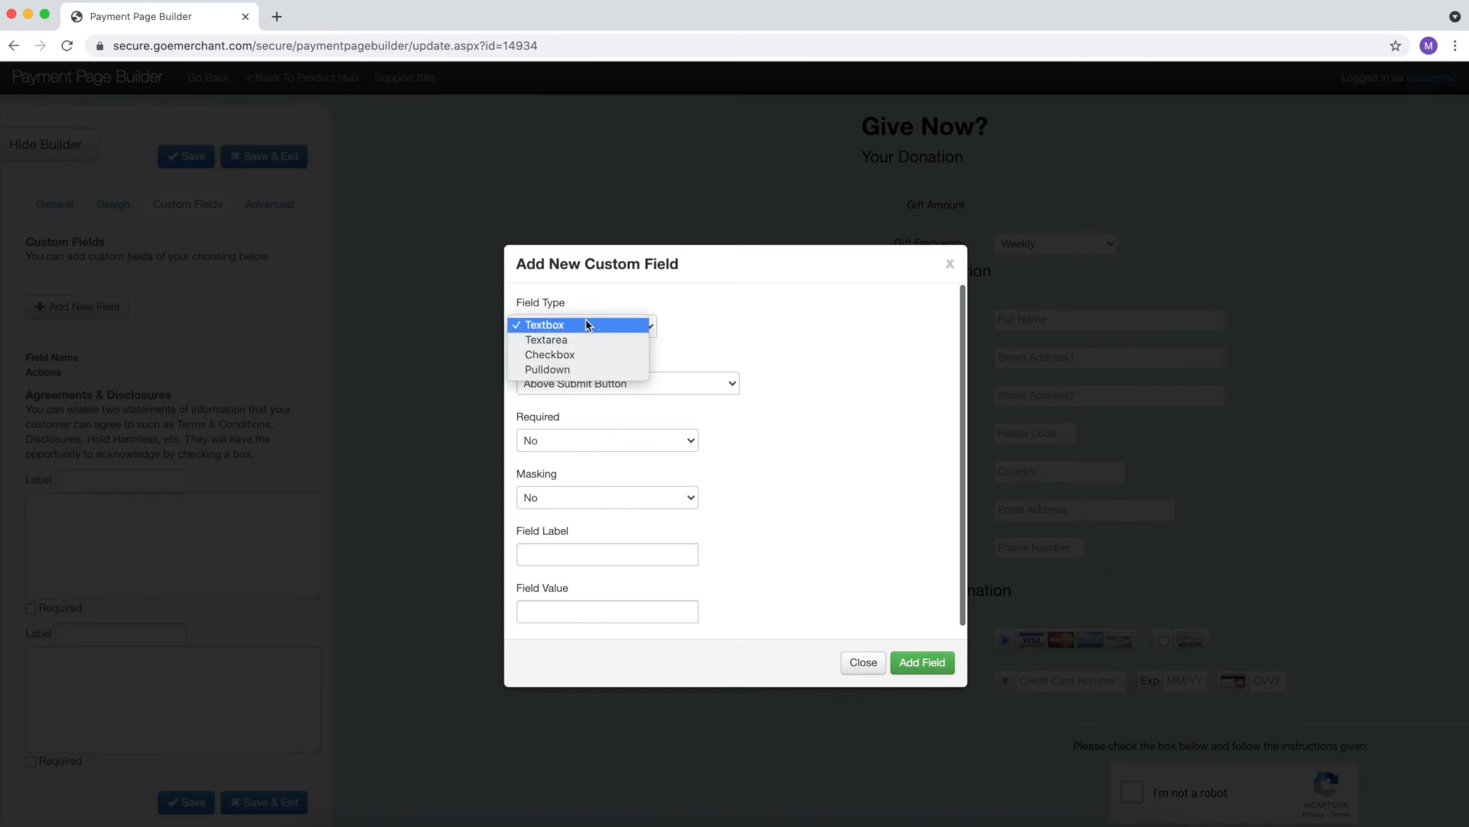
{"action": "left_click", "coordinate": [589, 368]}
{"action": "key", "text": "Tab"}
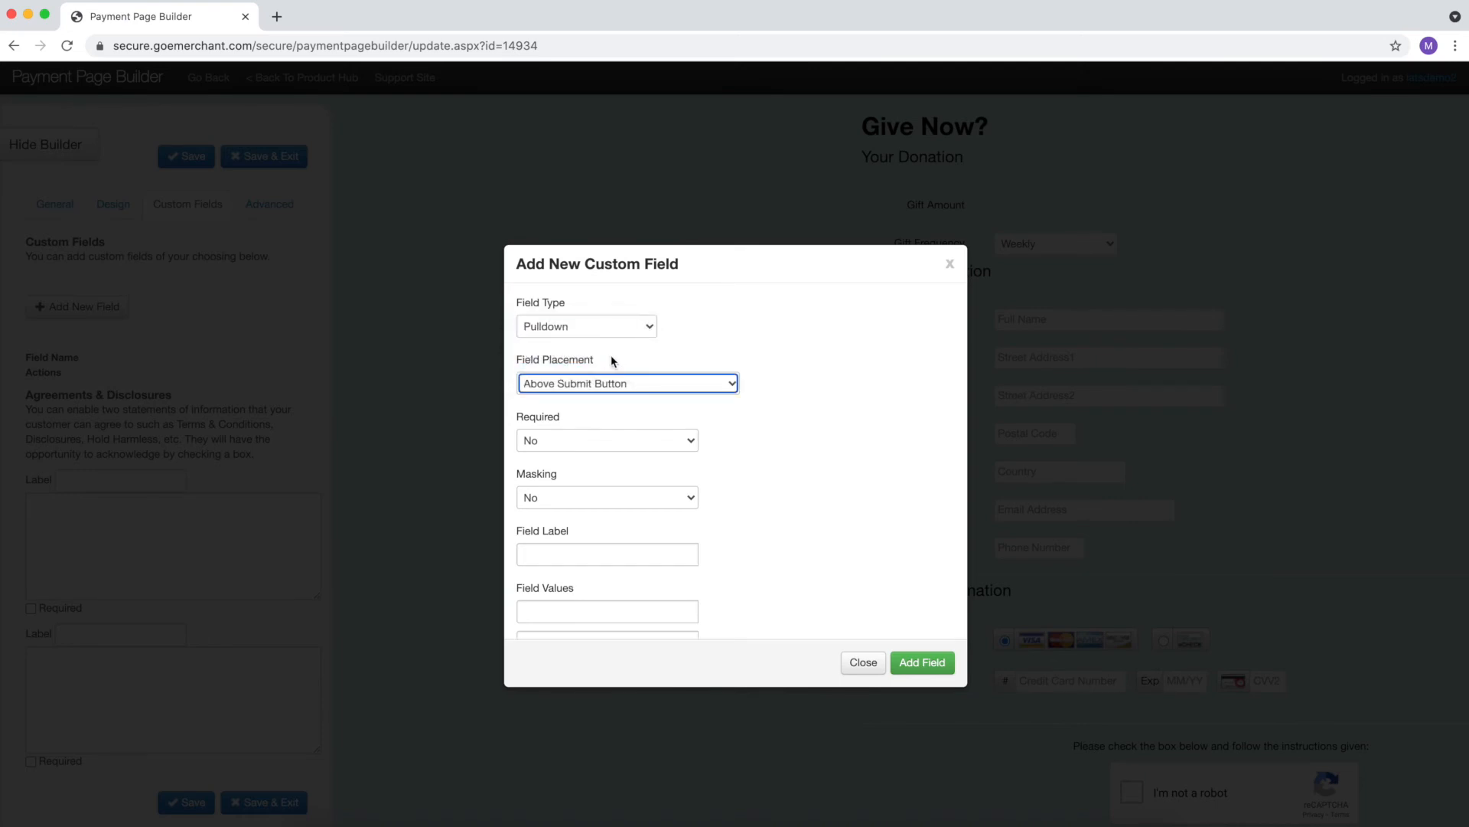
{"action": "left_click", "coordinate": [614, 392]}
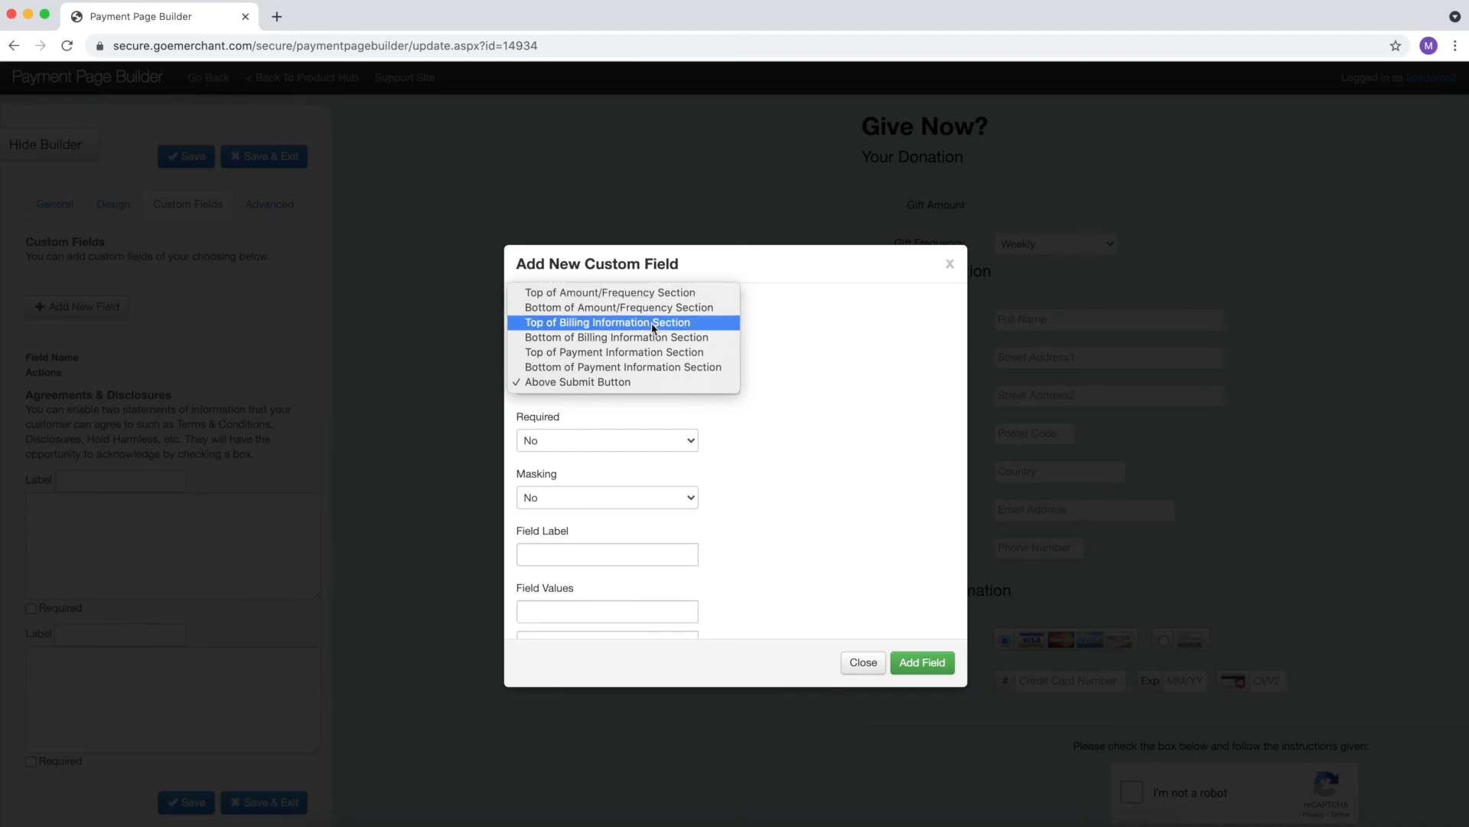
{"action": "left_click", "coordinate": [651, 352]}
{"action": "key", "text": "Tab"}
{"action": "scroll", "coordinate": [743, 420], "scroll_direction": "down", "scroll_amount": 3}
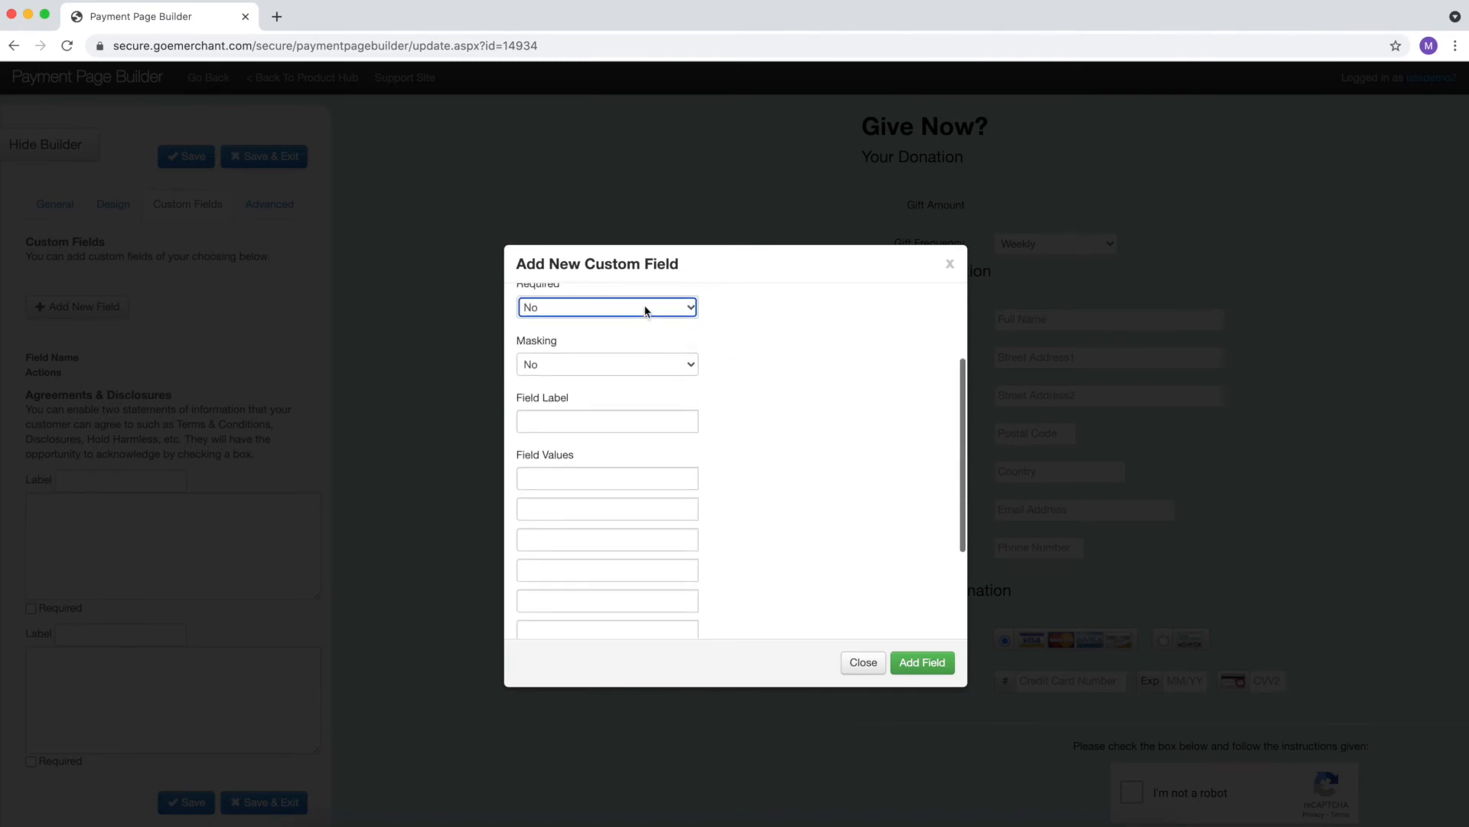
{"action": "left_click", "coordinate": [646, 306]}
{"action": "left_click", "coordinate": [646, 306]}
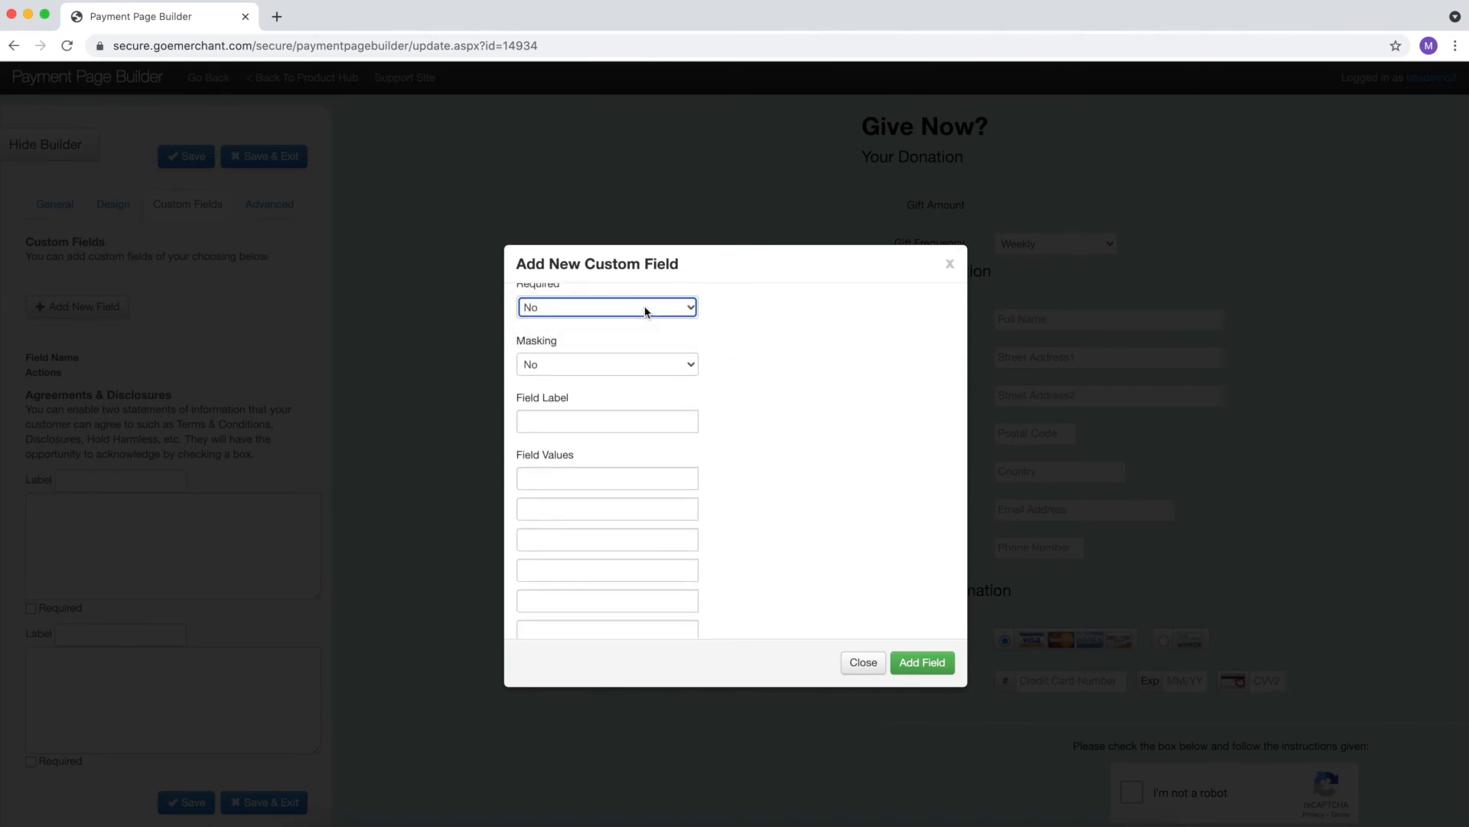
- Label it 'How did you hear about us?' with values Email, Word of mouth, facebook, and add it
{"action": "left_click", "coordinate": [649, 428]}
{"action": "type", "text": "Ho"}
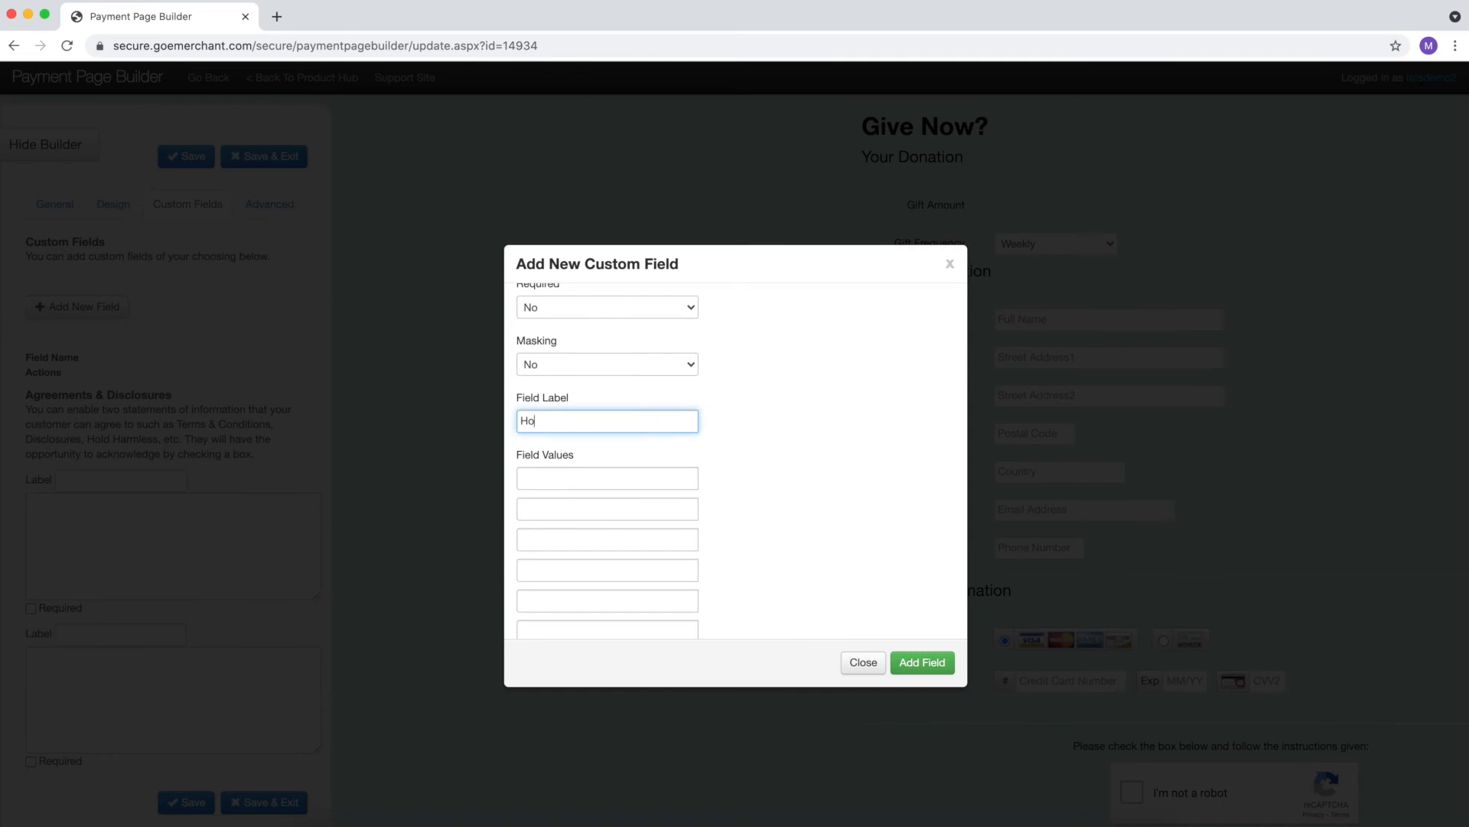
{"action": "type", "text": "w did you hear about us?"}
{"action": "key", "text": "Tab"}
{"action": "type", "text": "Email"}
{"action": "key", "text": "Tab"}
{"action": "type", "text": "Wor"}
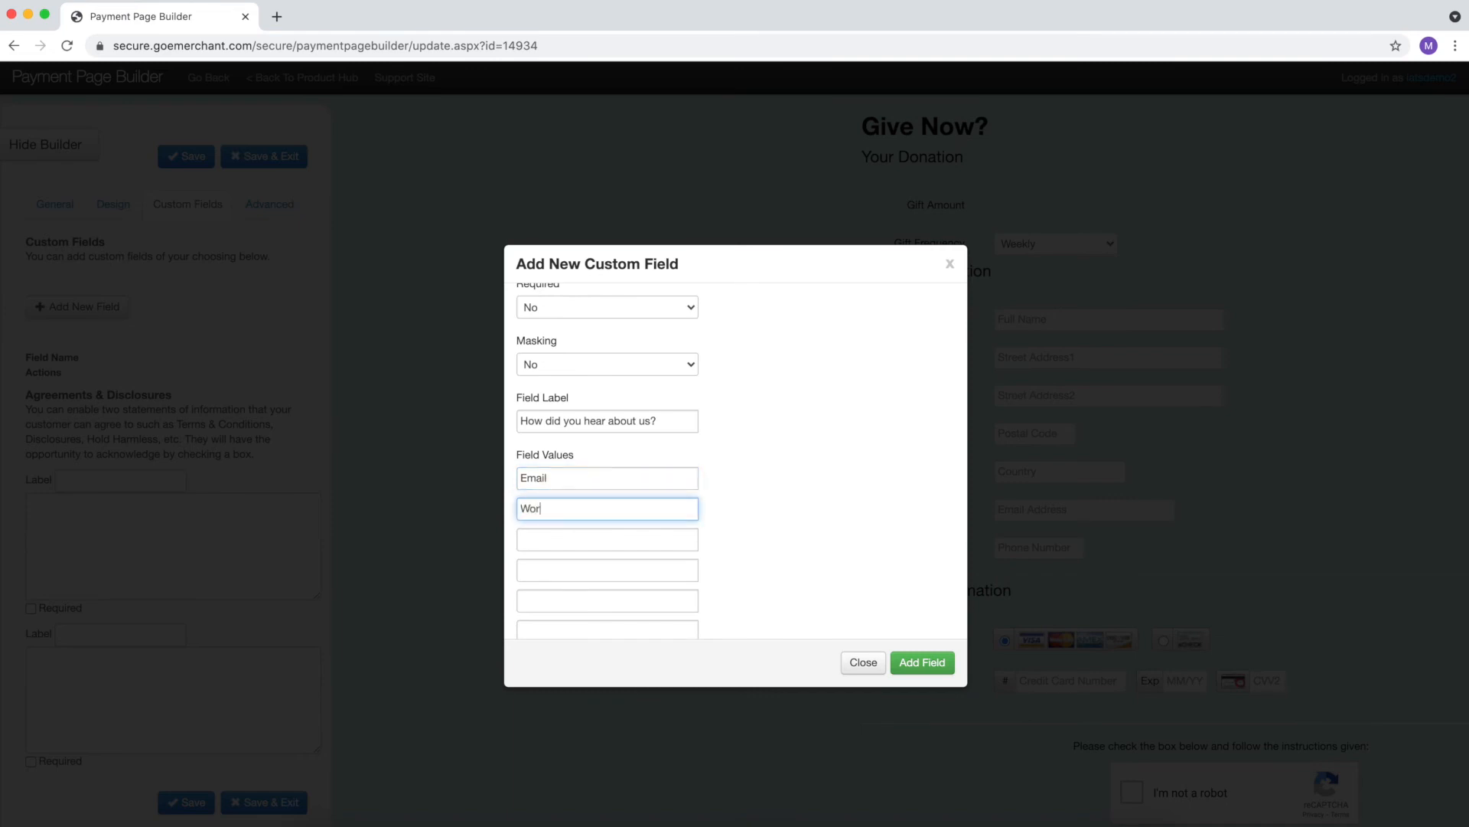
{"action": "type", "text": "d of mouth"}
{"action": "key", "text": "Tab"}
{"action": "type", "text": "facebook"}
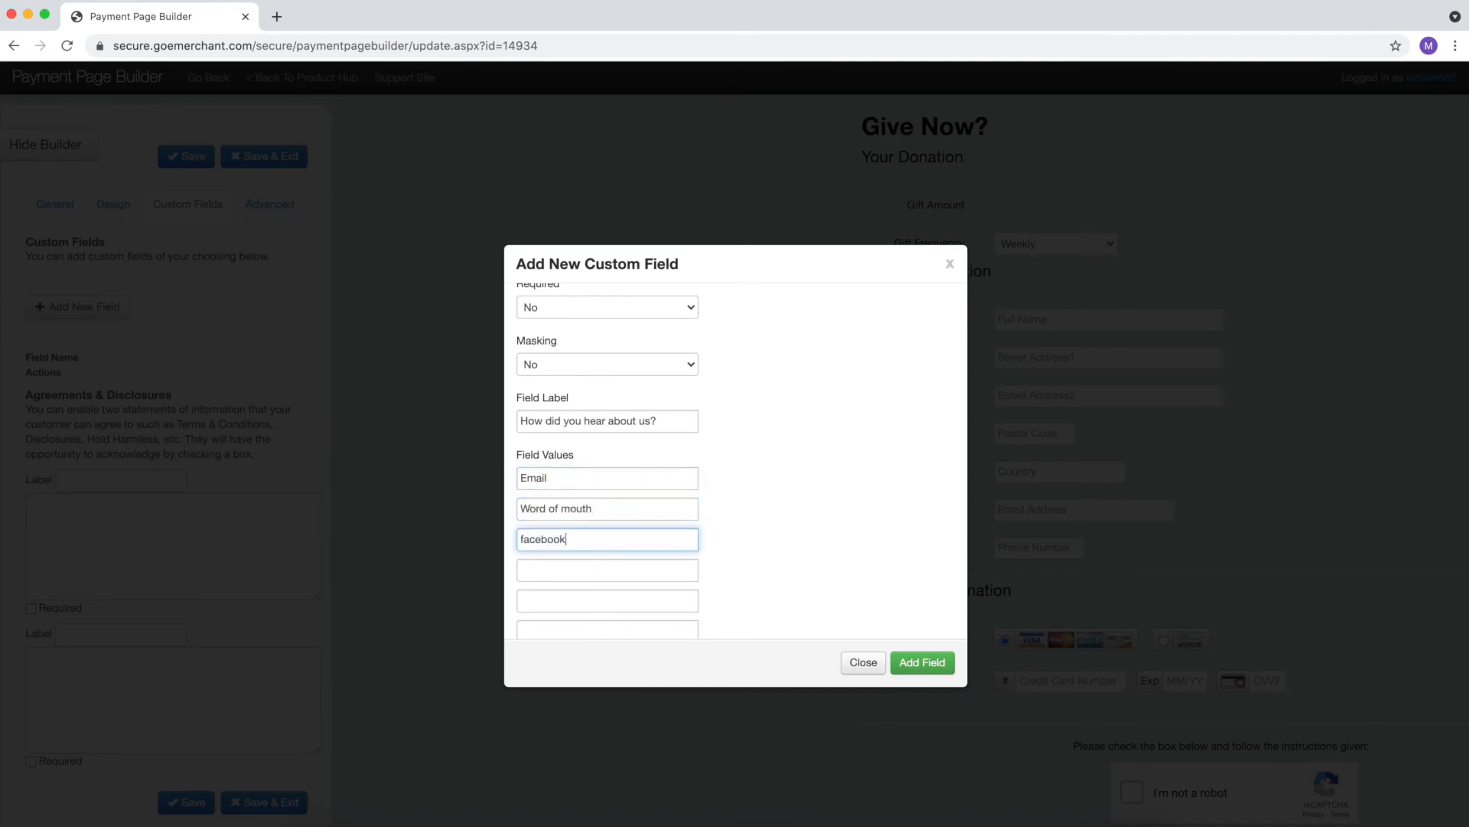
{"action": "left_click", "coordinate": [926, 662]}
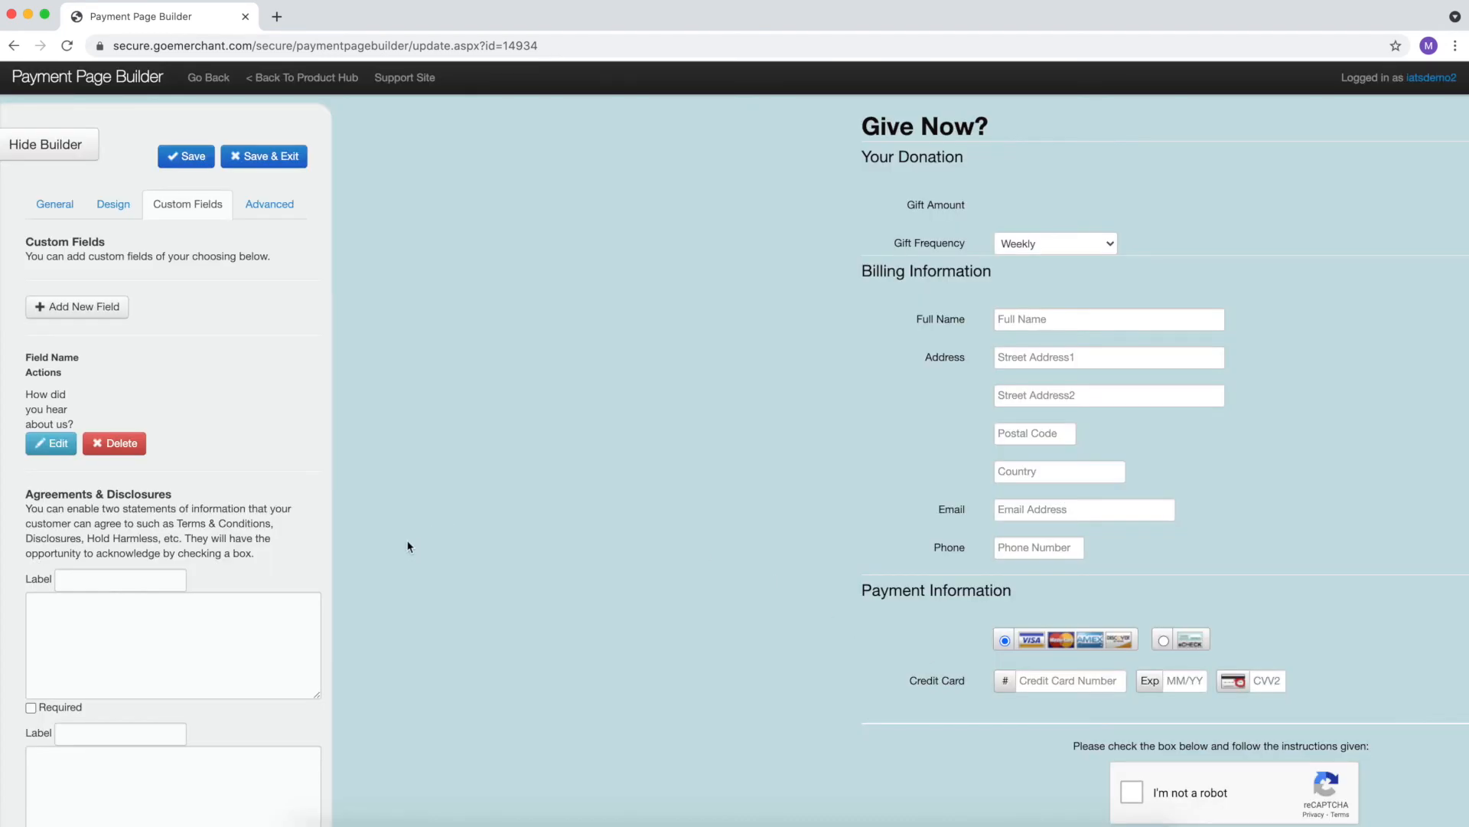
- Label the first agreement statement Terms & Conditions
{"action": "scroll", "coordinate": [414, 543], "scroll_direction": "down", "scroll_amount": 2}
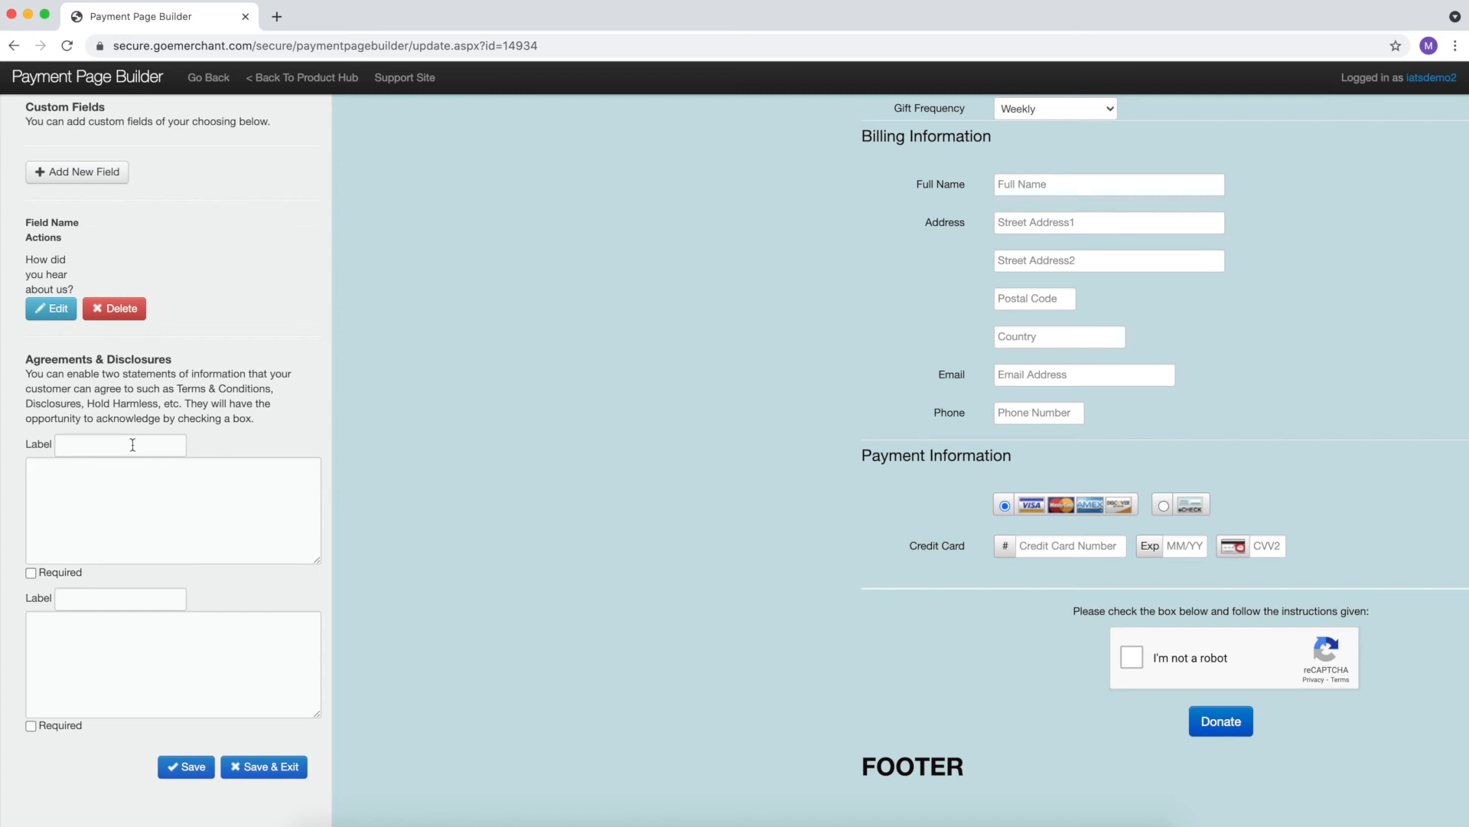
{"action": "left_click", "coordinate": [132, 445]}
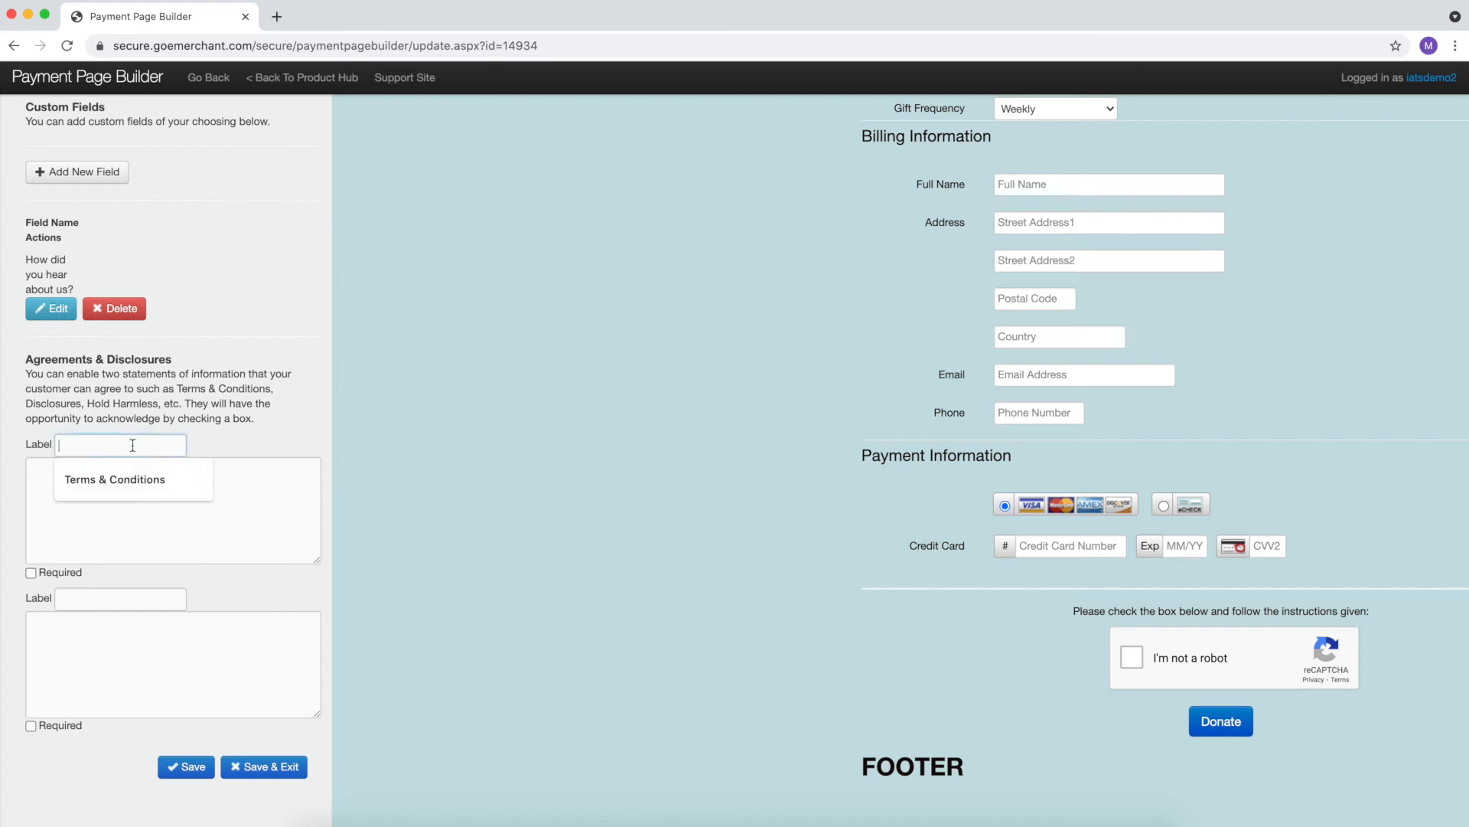
{"action": "type", "text": "Te"}
{"action": "key", "text": "Down"}
{"action": "key", "text": "Return"}
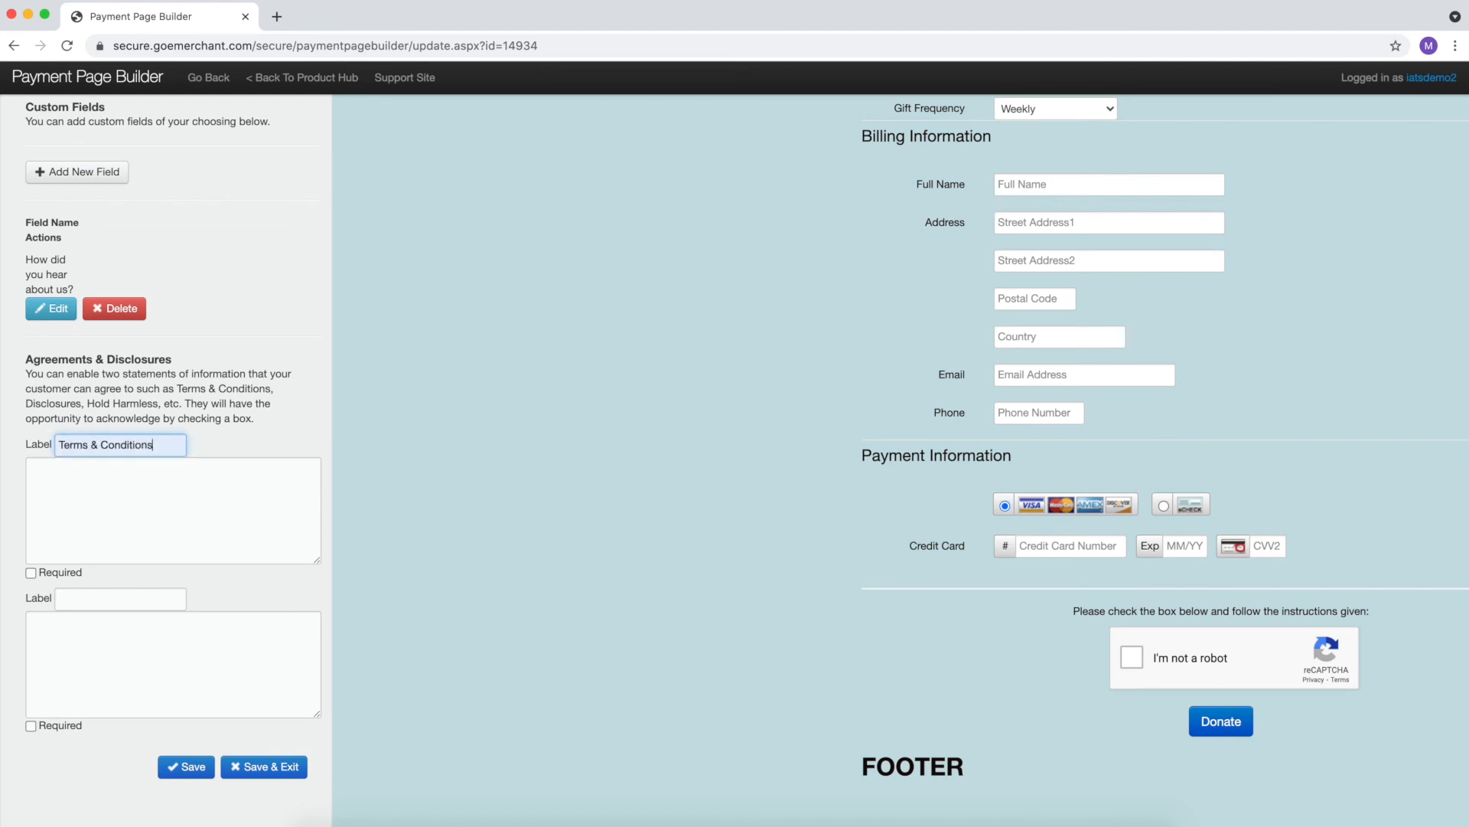
- Enter 'Terms' as the agreement text, make agreeing required, and save
{"action": "left_click", "coordinate": [161, 494]}
{"action": "type", "text": "Terms!"}
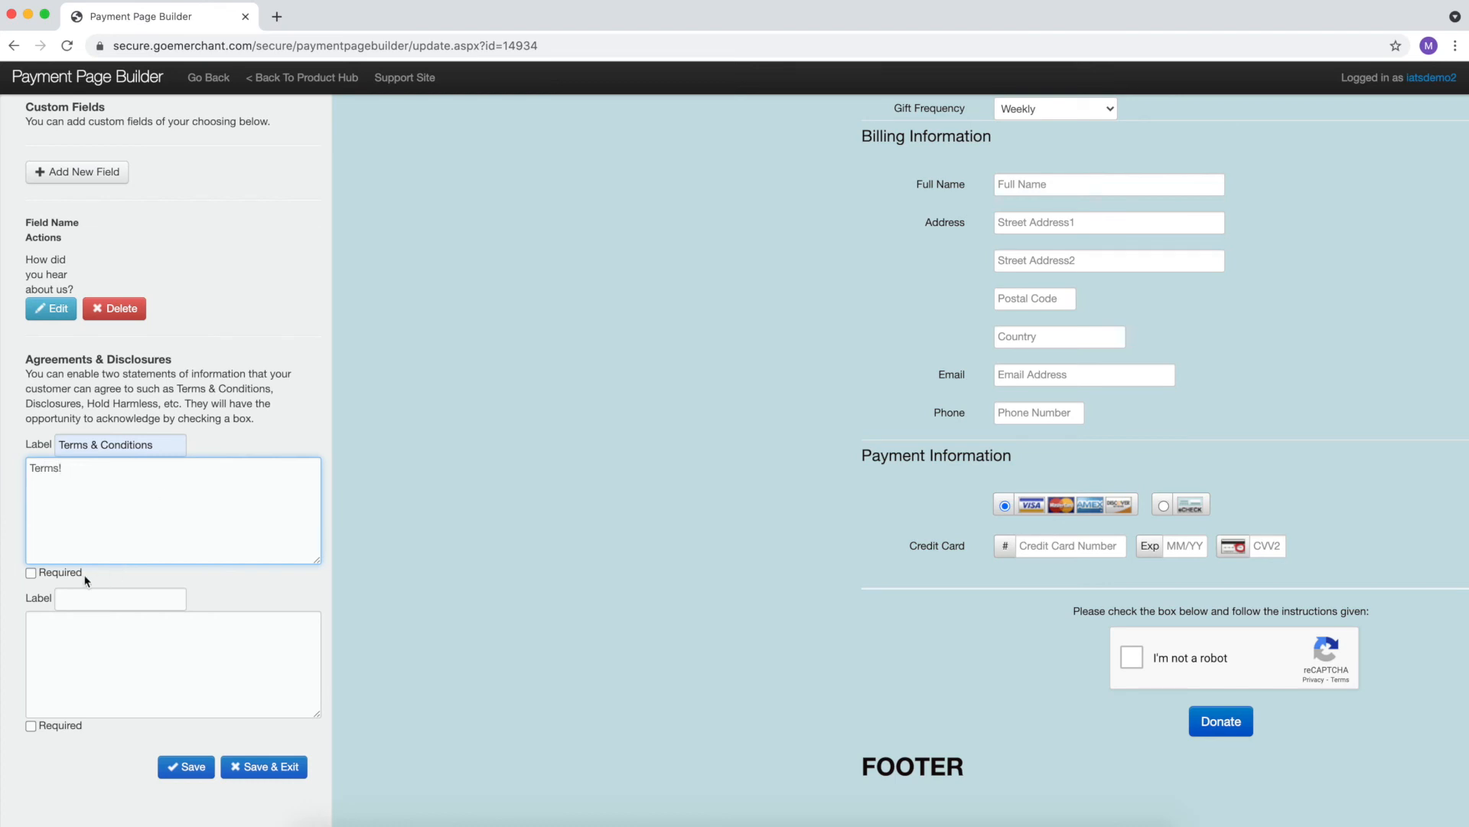
{"action": "left_click", "coordinate": [38, 573]}
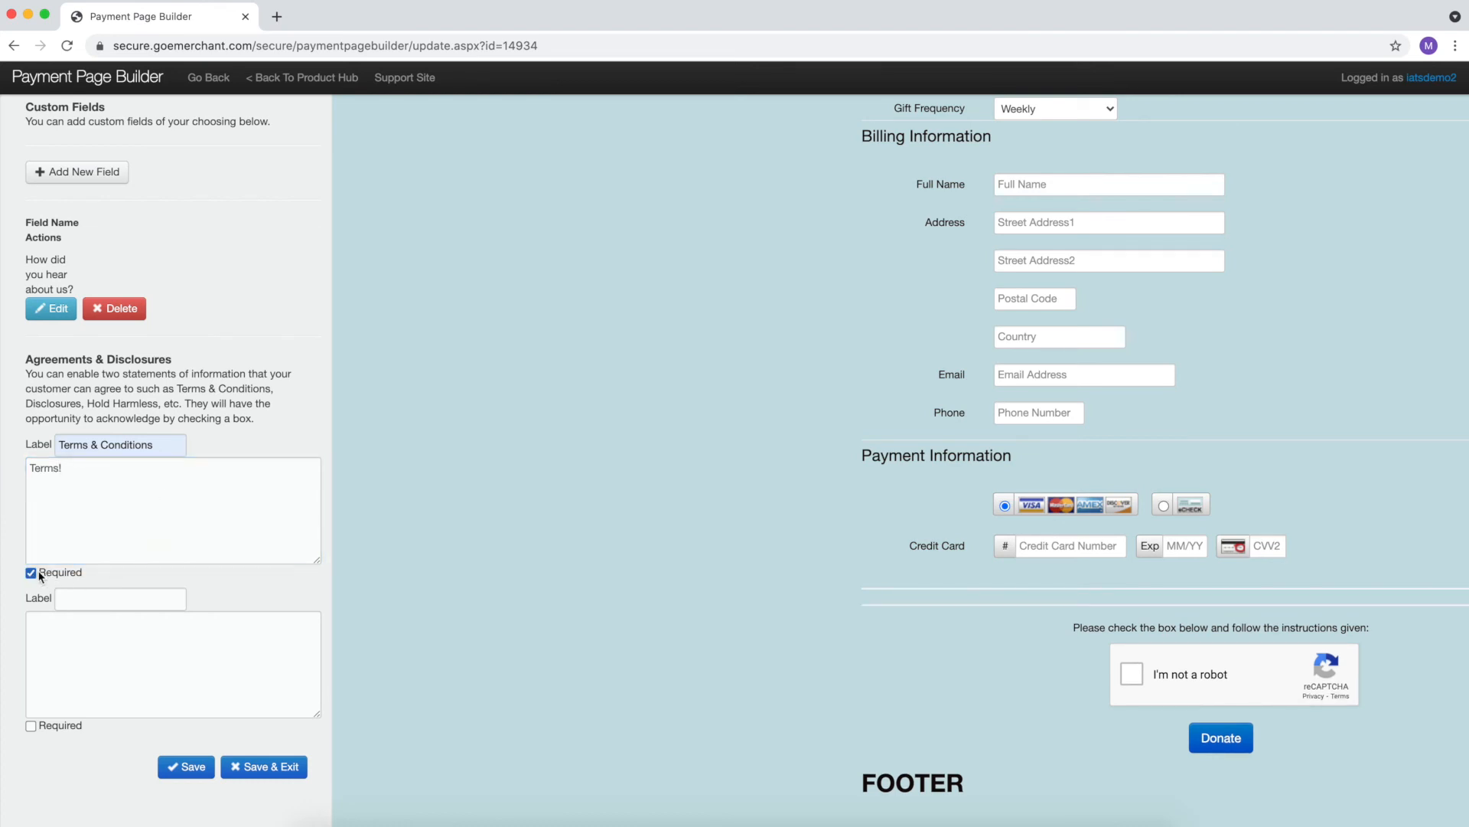
{"action": "left_click", "coordinate": [76, 479]}
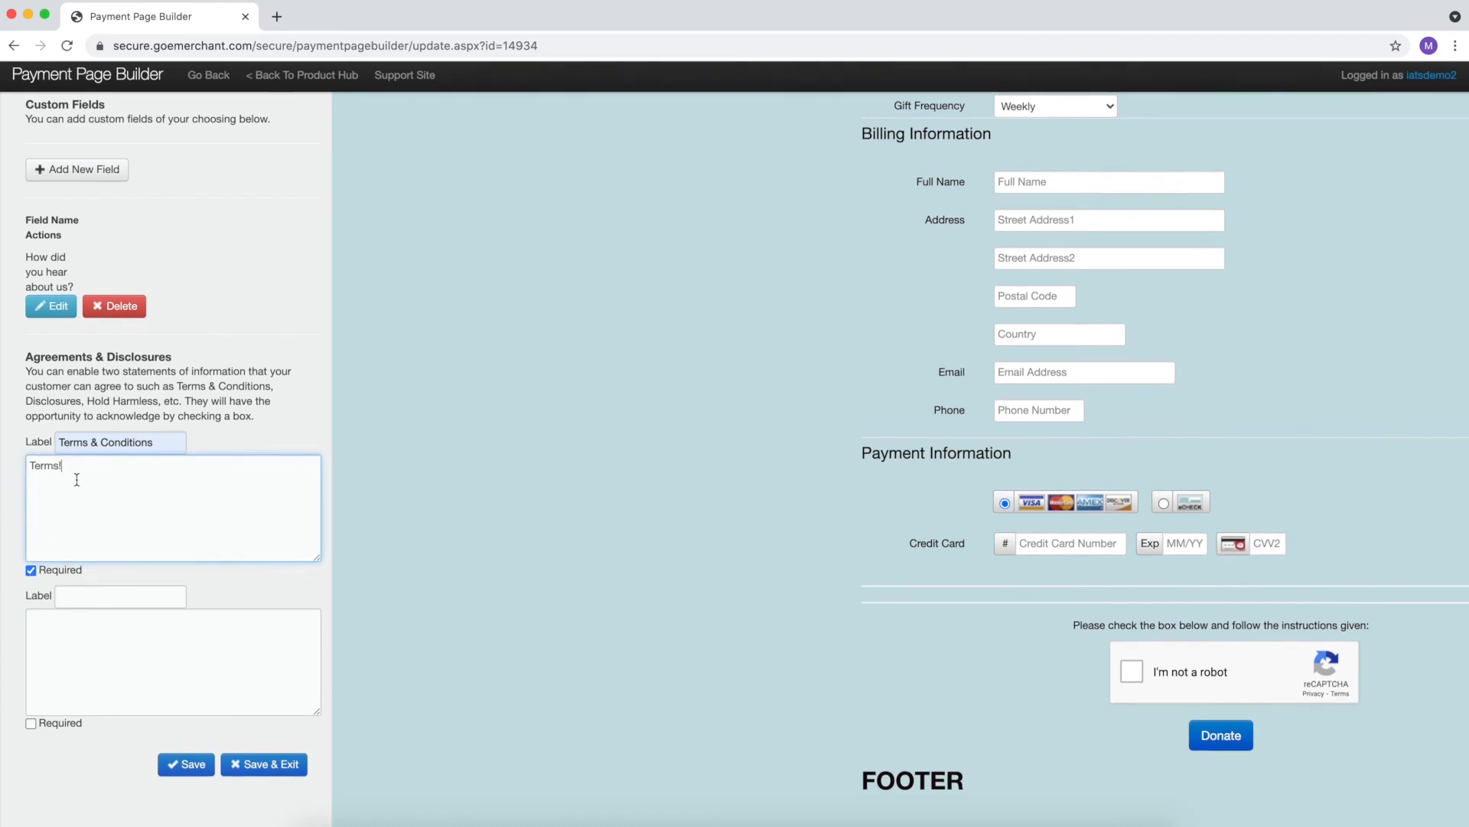
{"action": "left_click", "coordinate": [190, 772]}
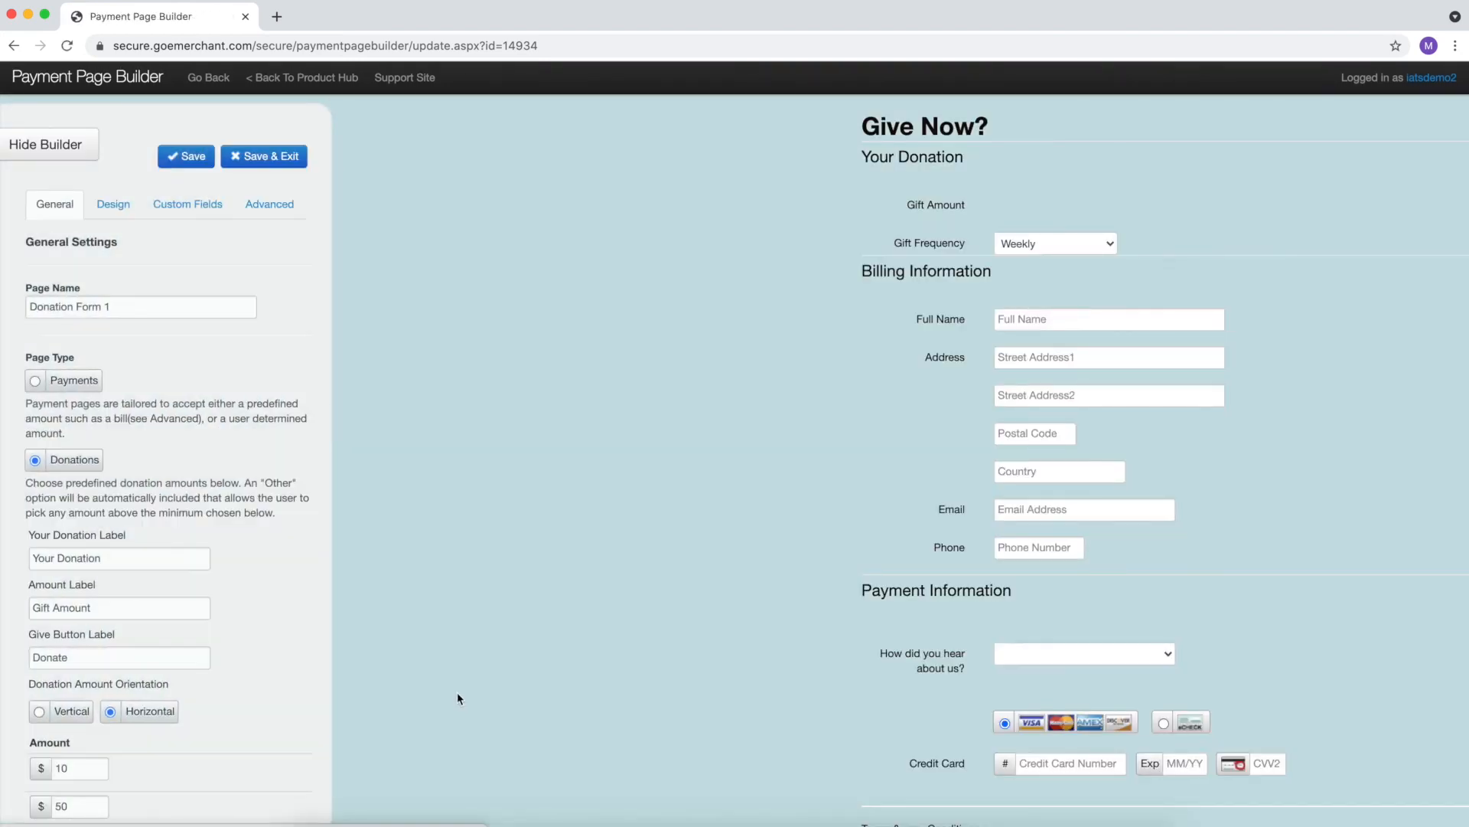
- Copy the payment button form code from the Advanced settings
{"action": "left_click", "coordinate": [275, 211]}
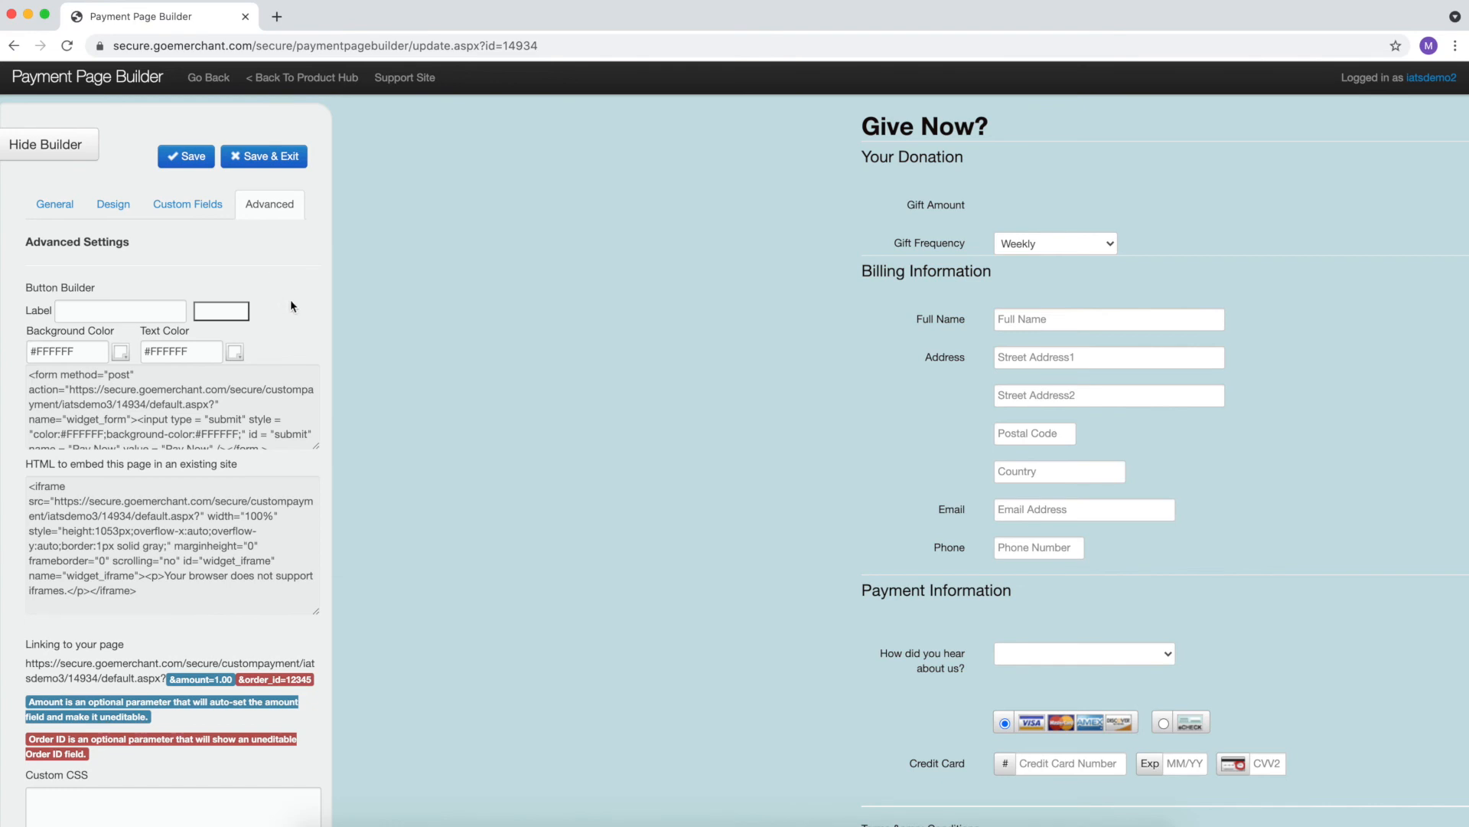
{"action": "scroll", "coordinate": [291, 302], "scroll_direction": "down", "scroll_amount": 2}
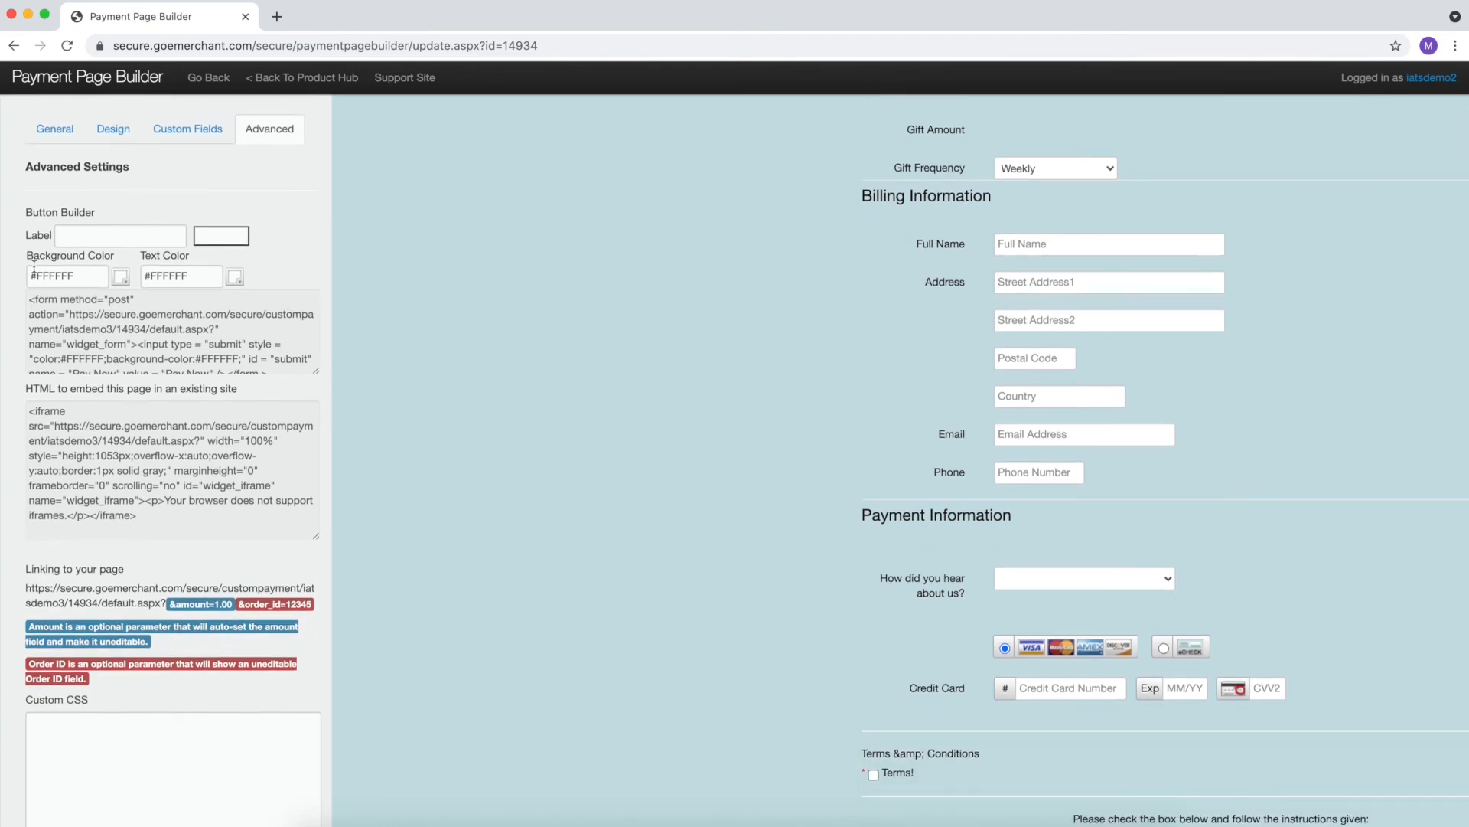
{"action": "left_click", "coordinate": [59, 313]}
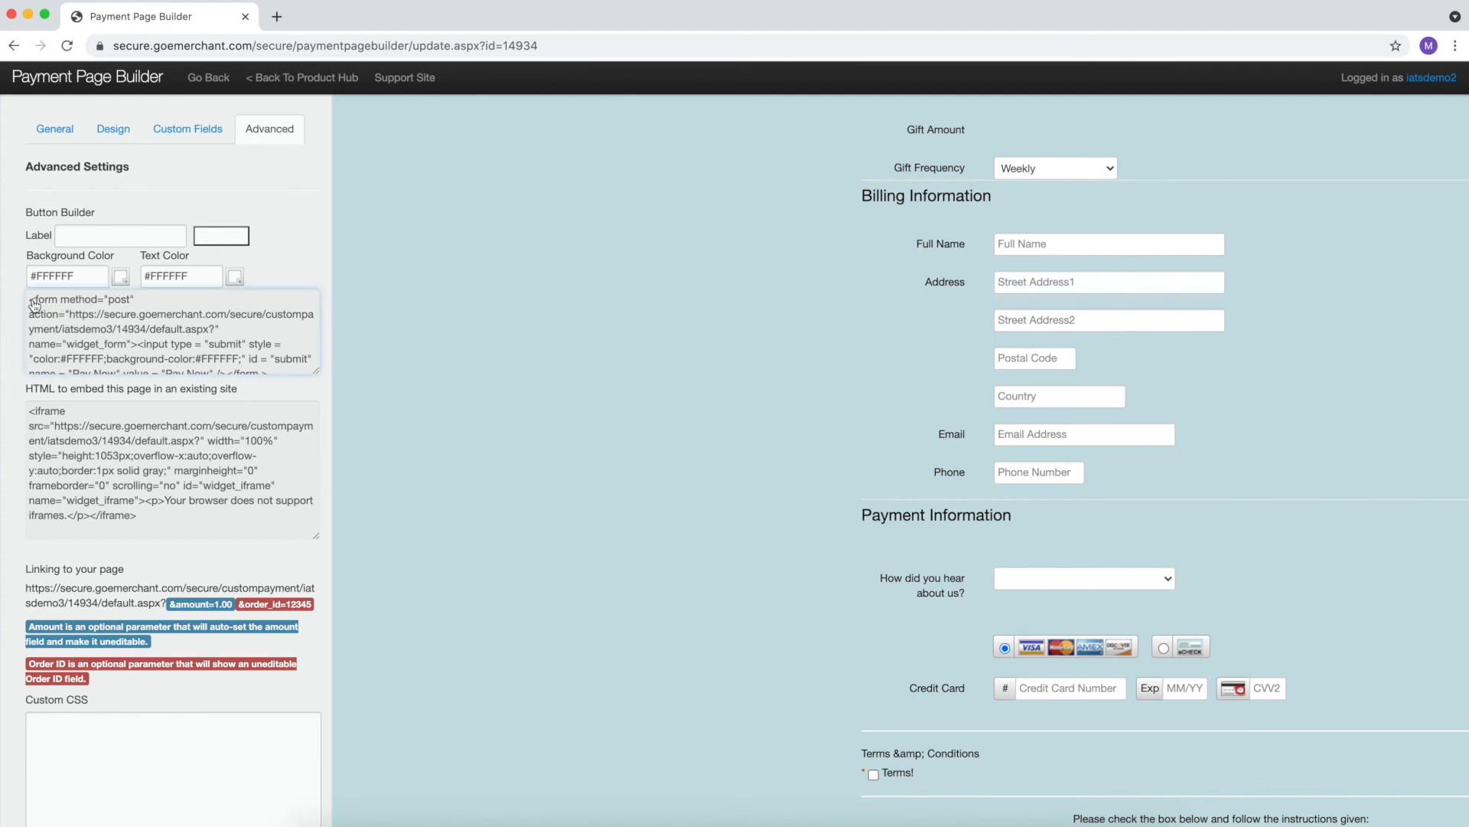
{"action": "double_click", "coordinate": [55, 309]}
{"action": "triple_click", "coordinate": [80, 314]}
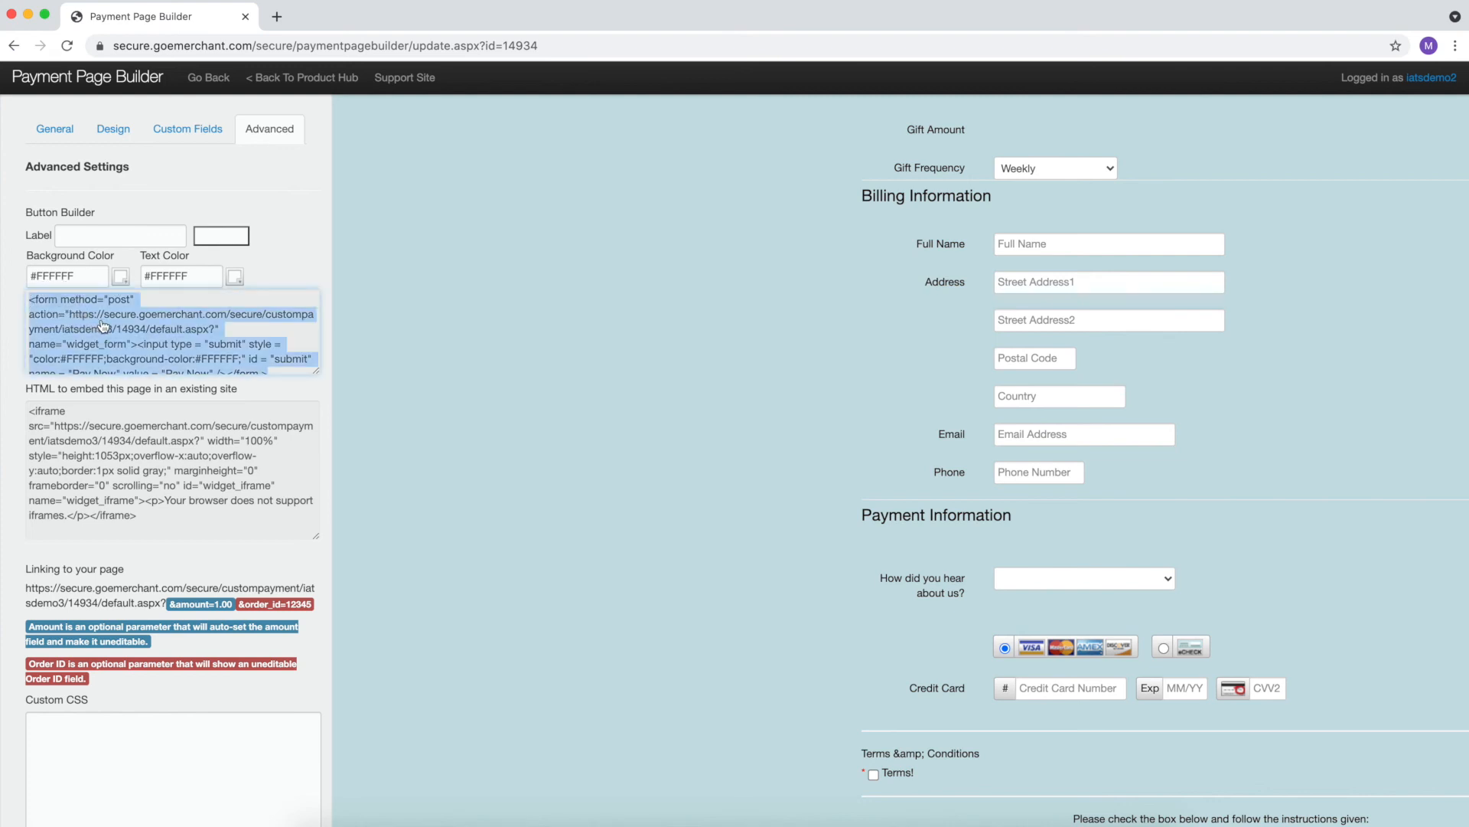
{"action": "right_click", "coordinate": [195, 349]}
{"action": "left_click", "coordinate": [248, 376]}
{"action": "left_click", "coordinate": [302, 341]}
- Copy the iframe embed HTML code
{"action": "scroll", "coordinate": [302, 342], "scroll_direction": "down", "scroll_amount": 1}
{"action": "scroll", "coordinate": [290, 359], "scroll_direction": "down", "scroll_amount": 3}
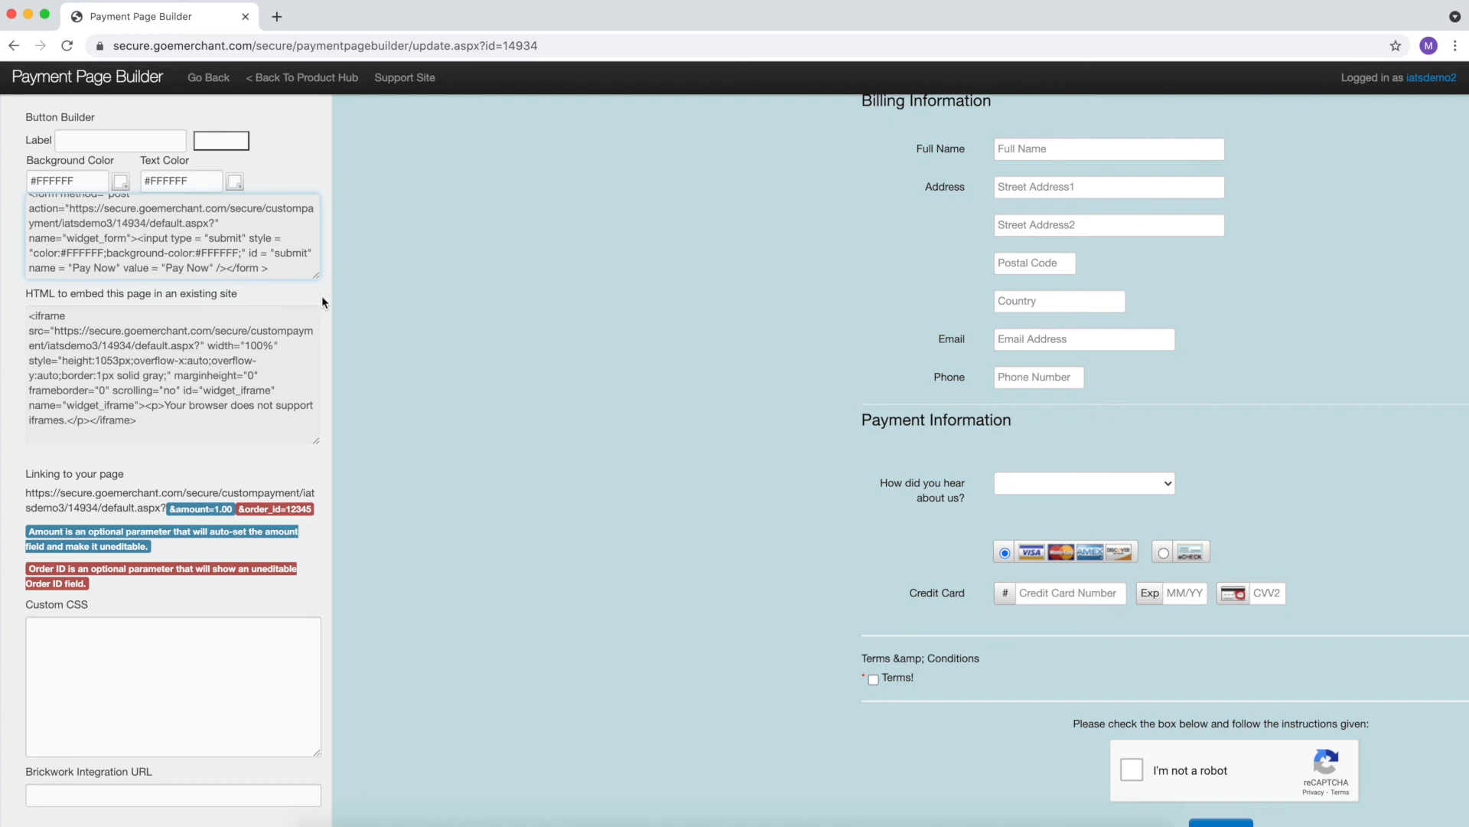
{"action": "scroll", "coordinate": [322, 295], "scroll_direction": "down", "scroll_amount": 2}
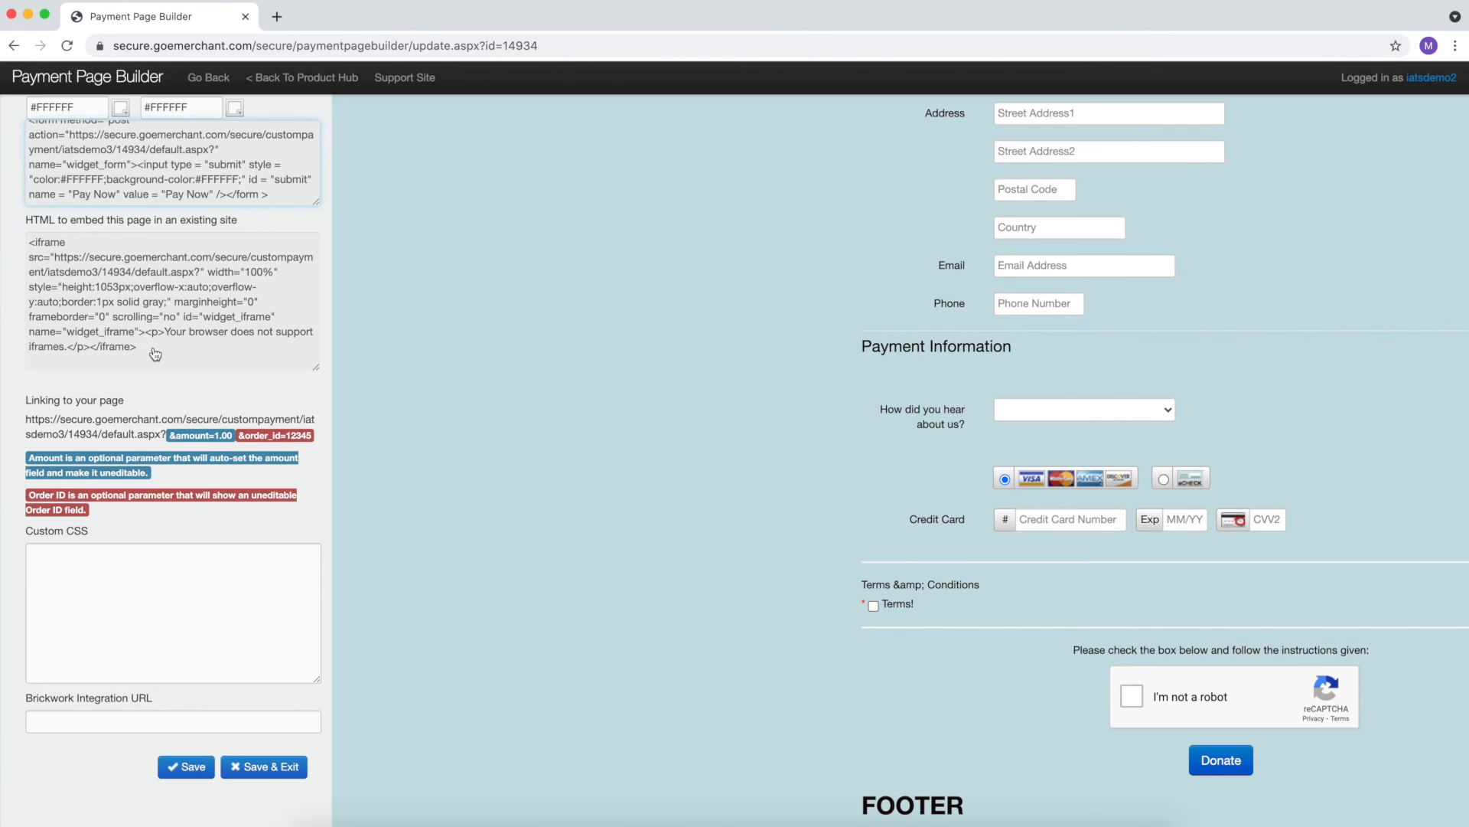
{"action": "left_click_drag", "start_coordinate": [155, 350], "coordinate": [47, 251]}
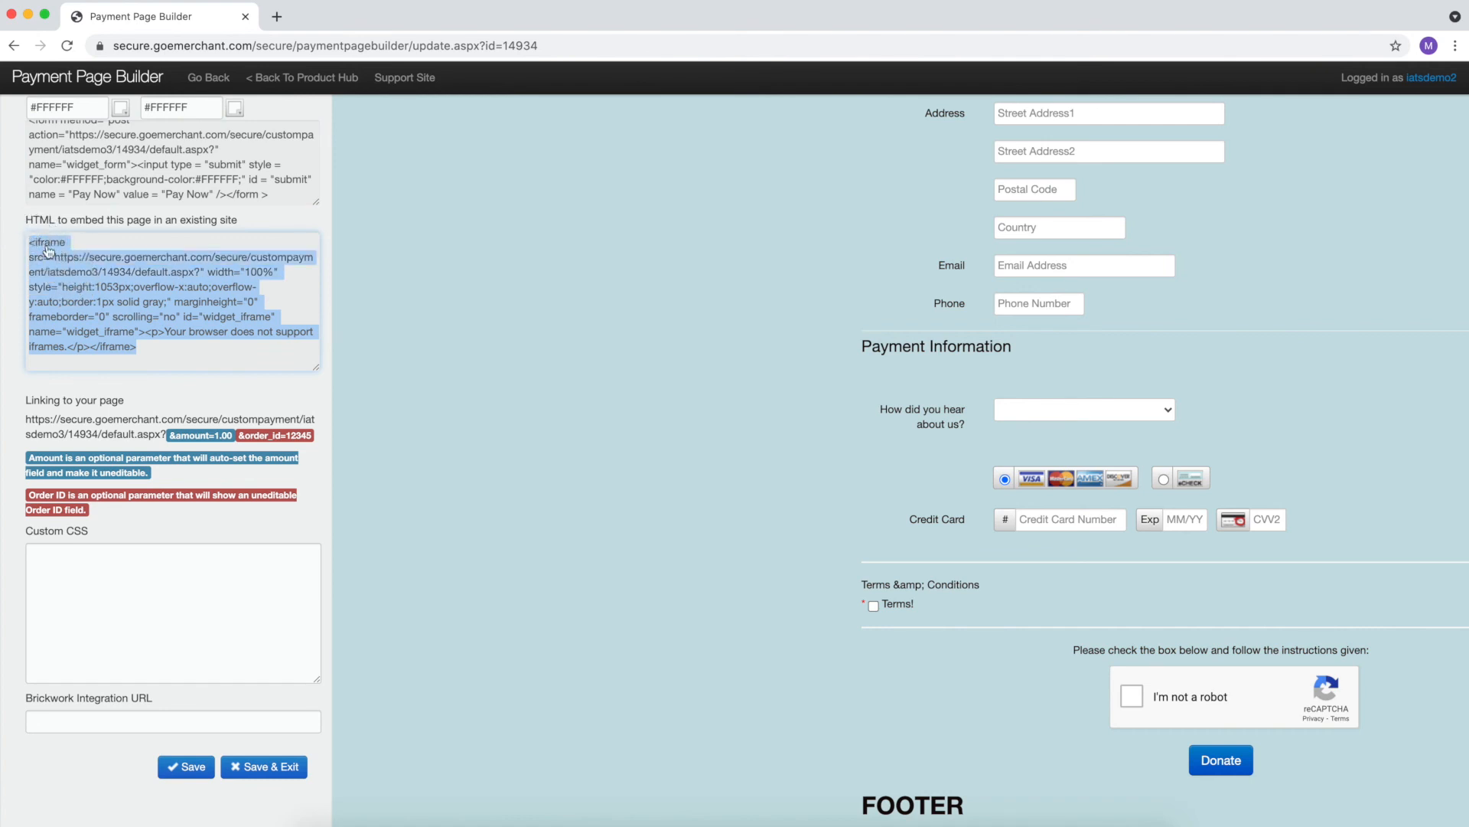
{"action": "right_click", "coordinate": [168, 284]}
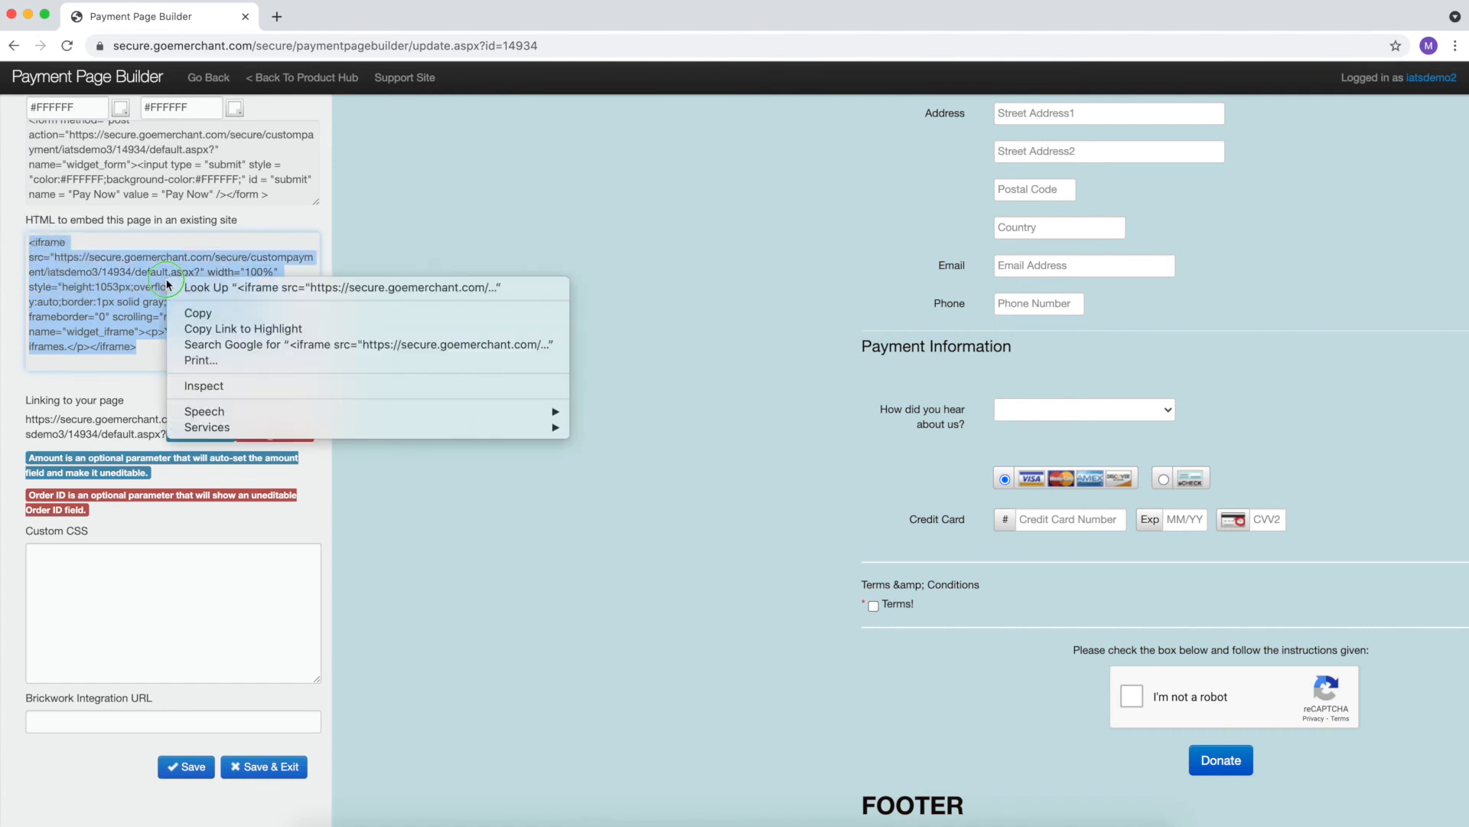
{"action": "left_click", "coordinate": [216, 316]}
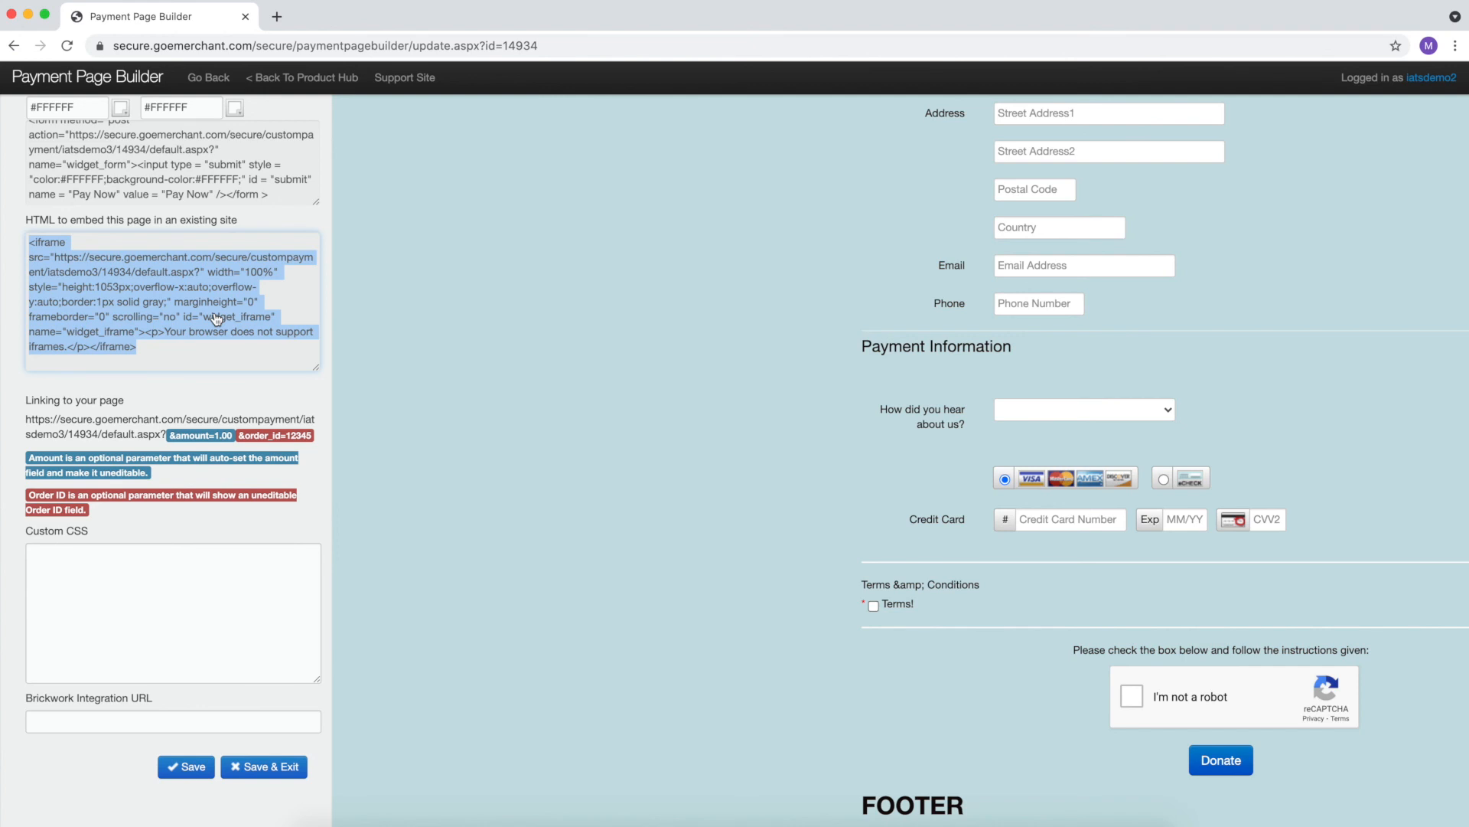
{"action": "left_click", "coordinate": [145, 397]}
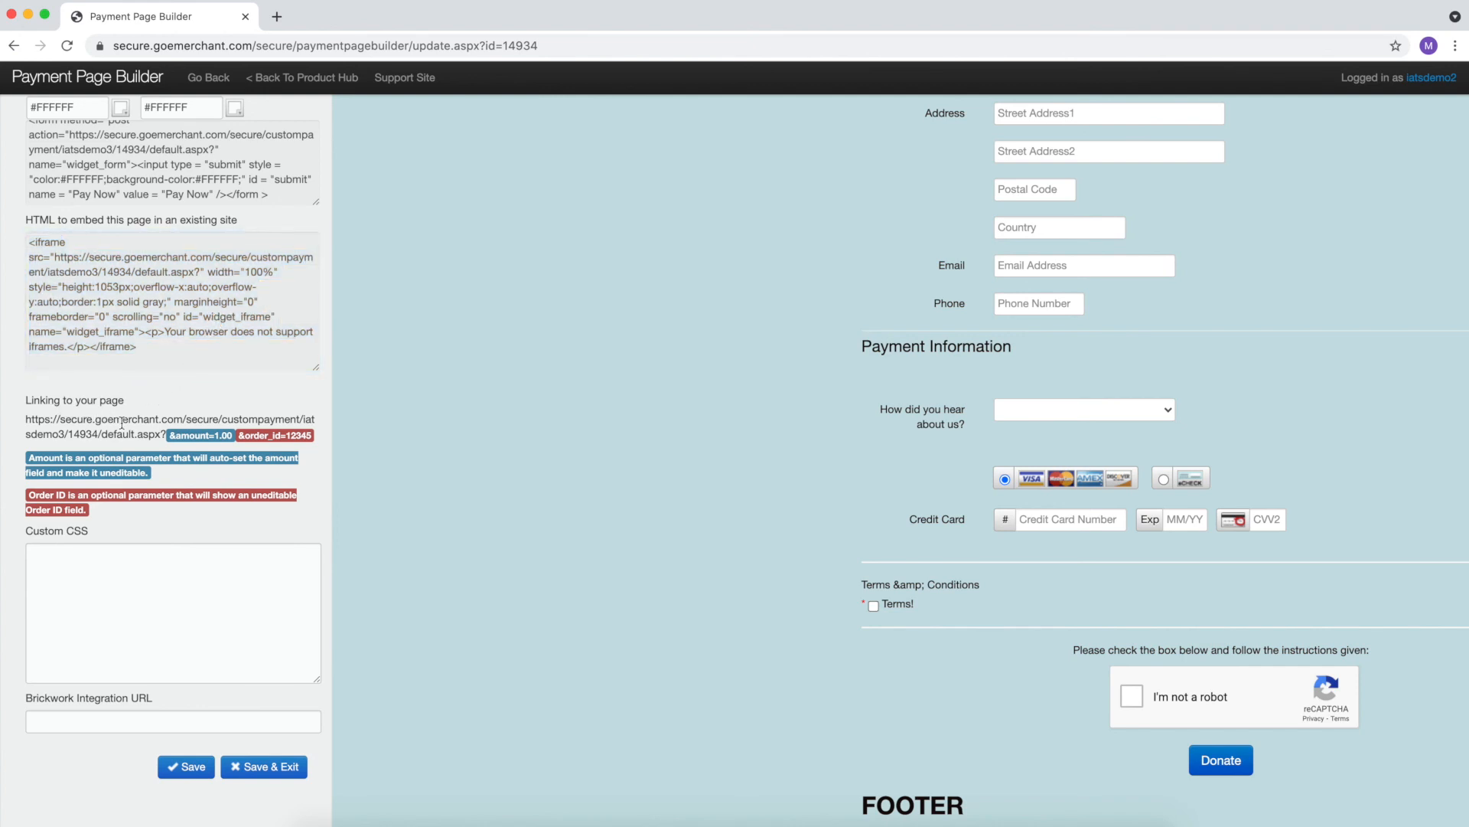
- Copy the page link and save the page settings
{"action": "left_click_drag", "start_coordinate": [26, 420], "coordinate": [199, 434]}
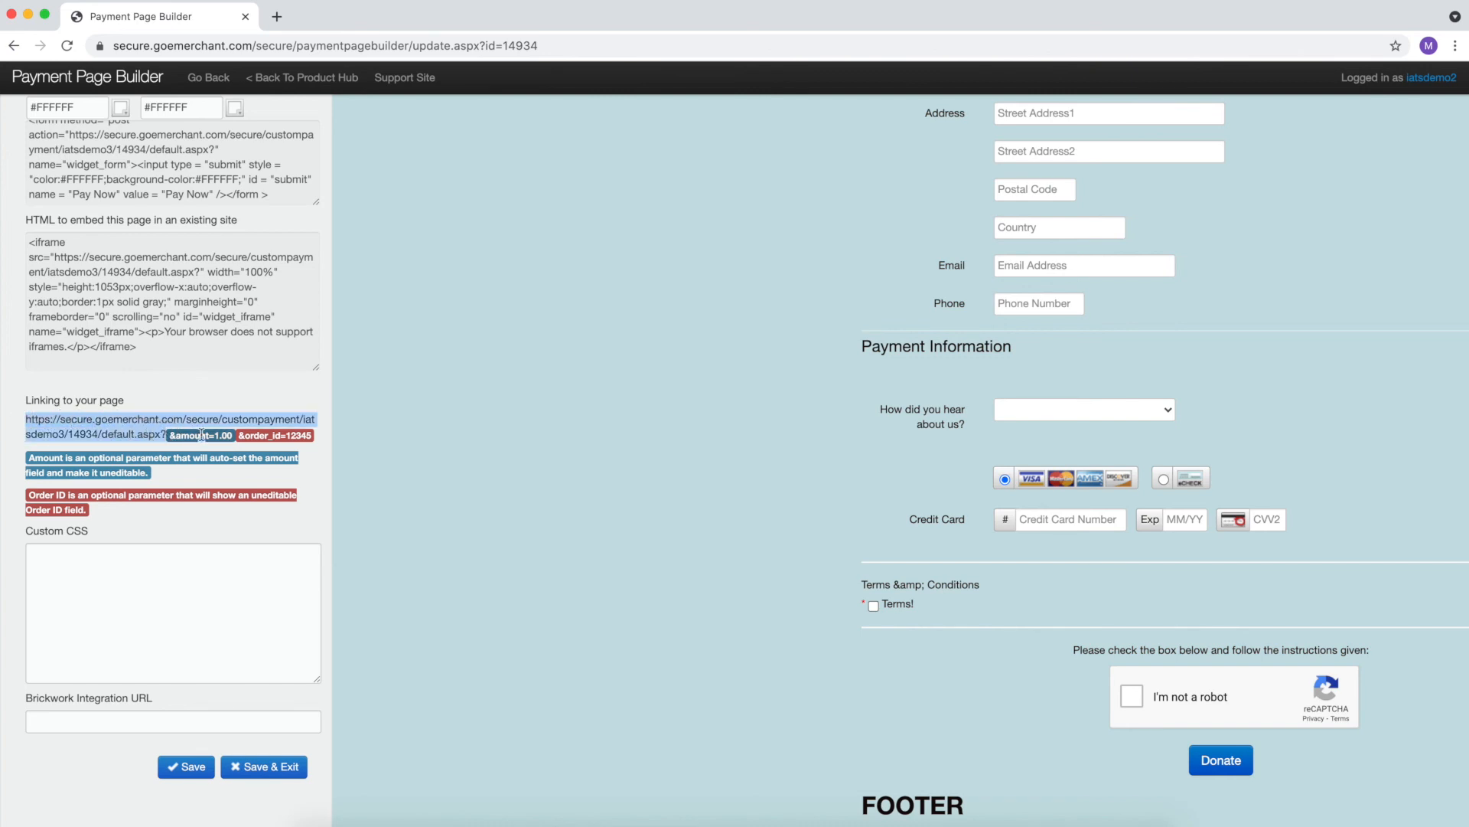
{"action": "right_click", "coordinate": [106, 414]}
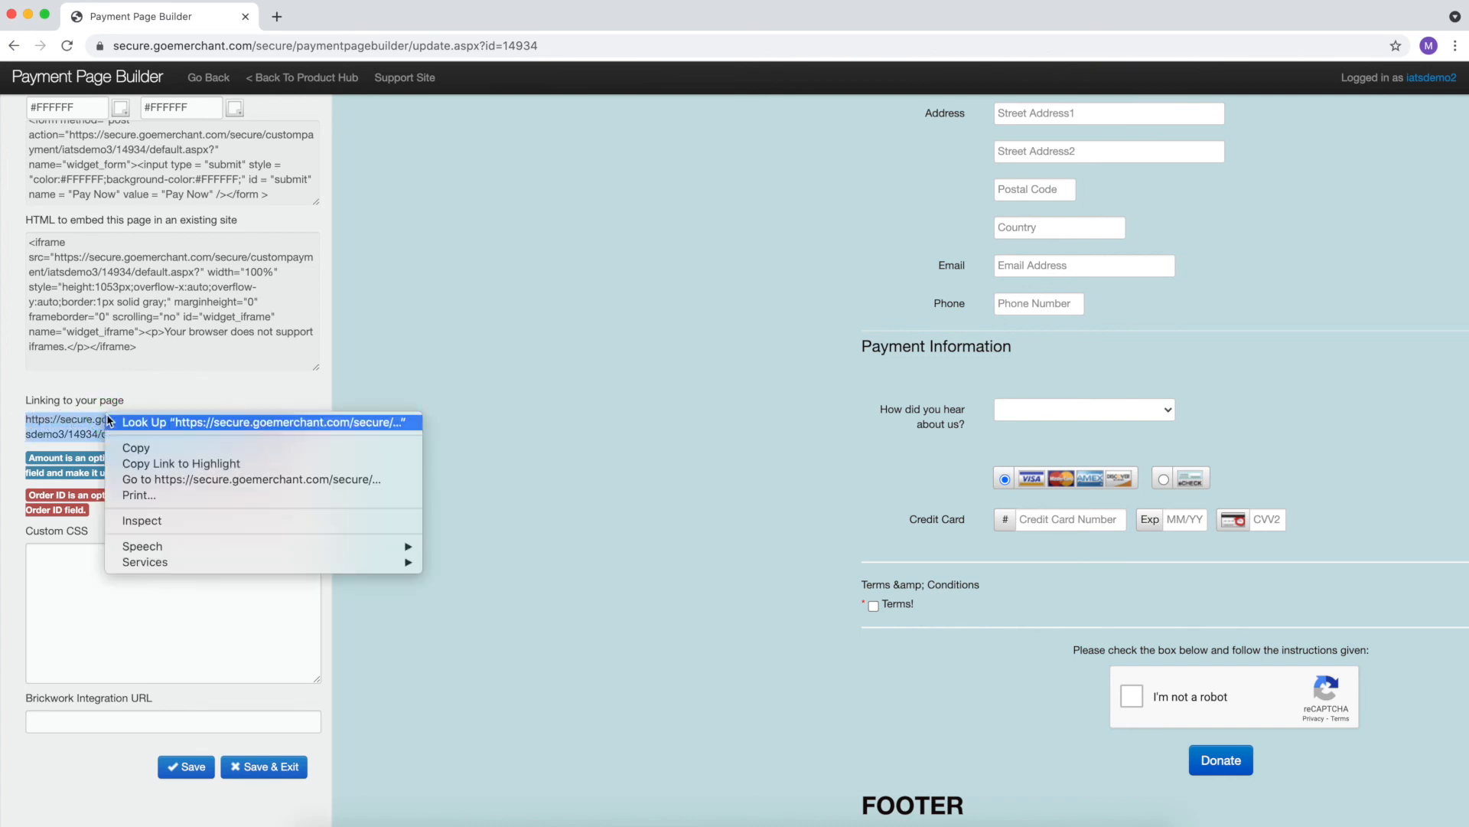
{"action": "left_click", "coordinate": [133, 447]}
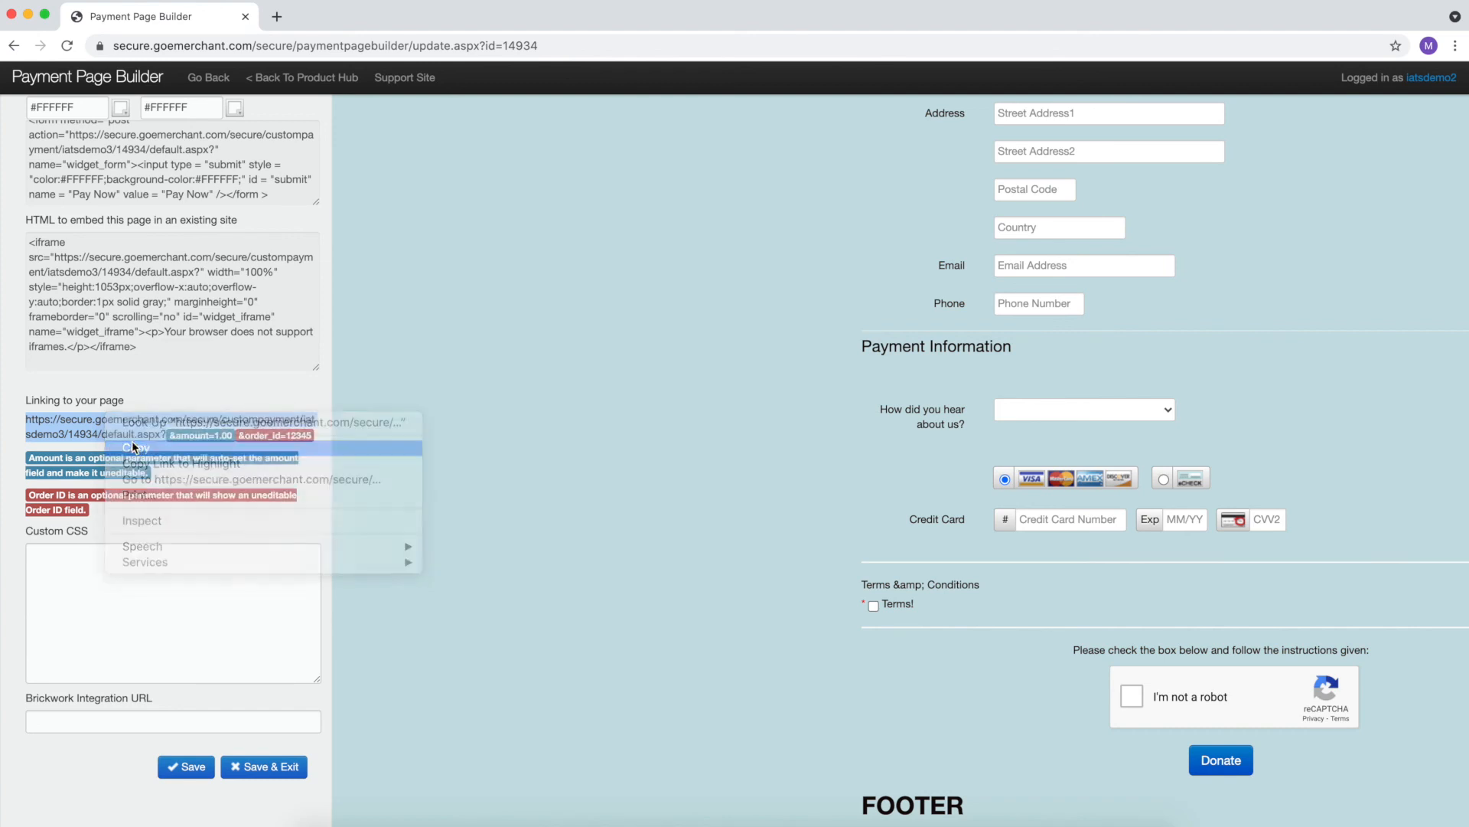
{"action": "left_click", "coordinate": [127, 586]}
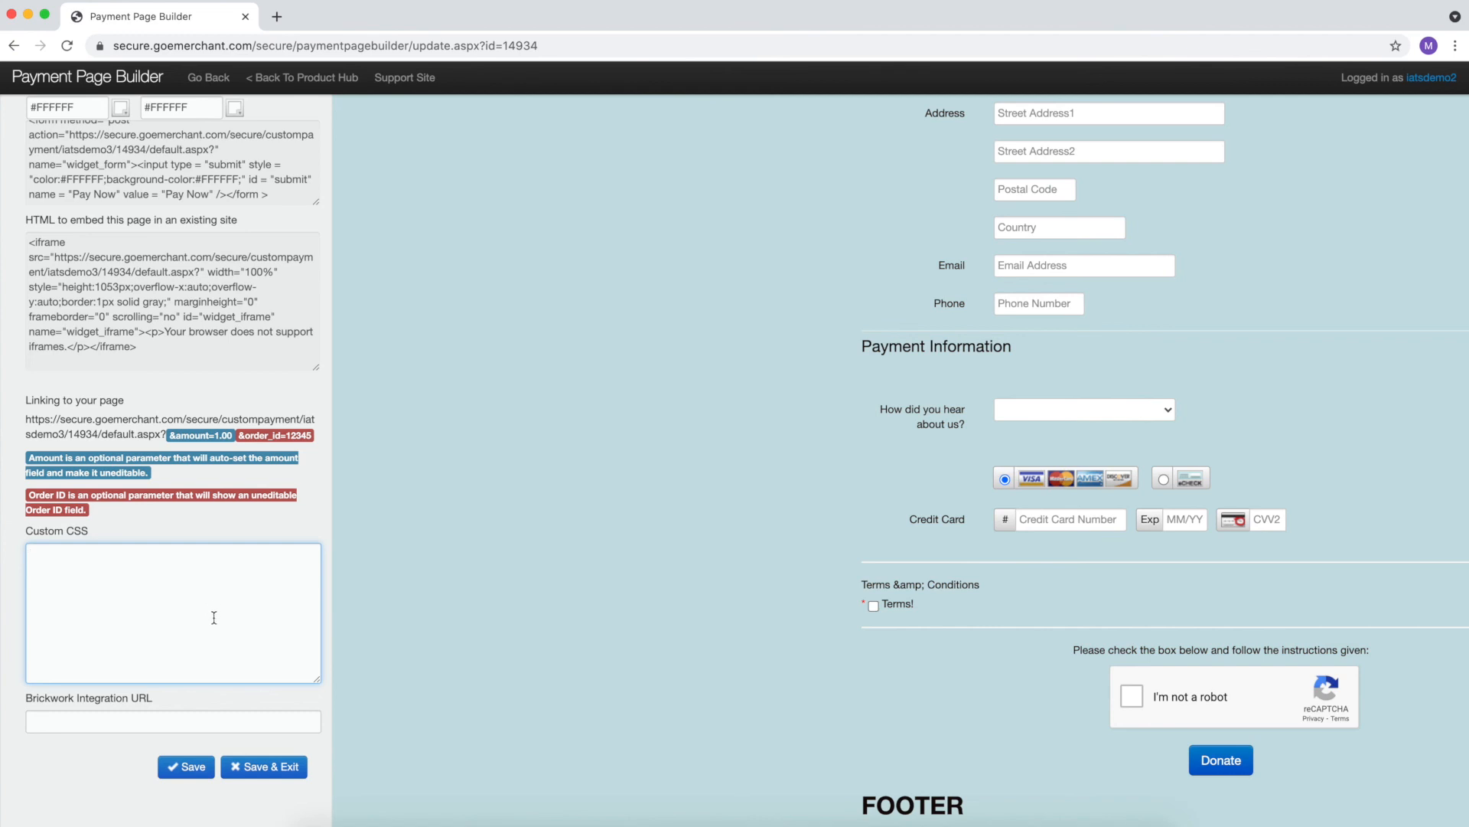
{"action": "left_click", "coordinate": [196, 768]}
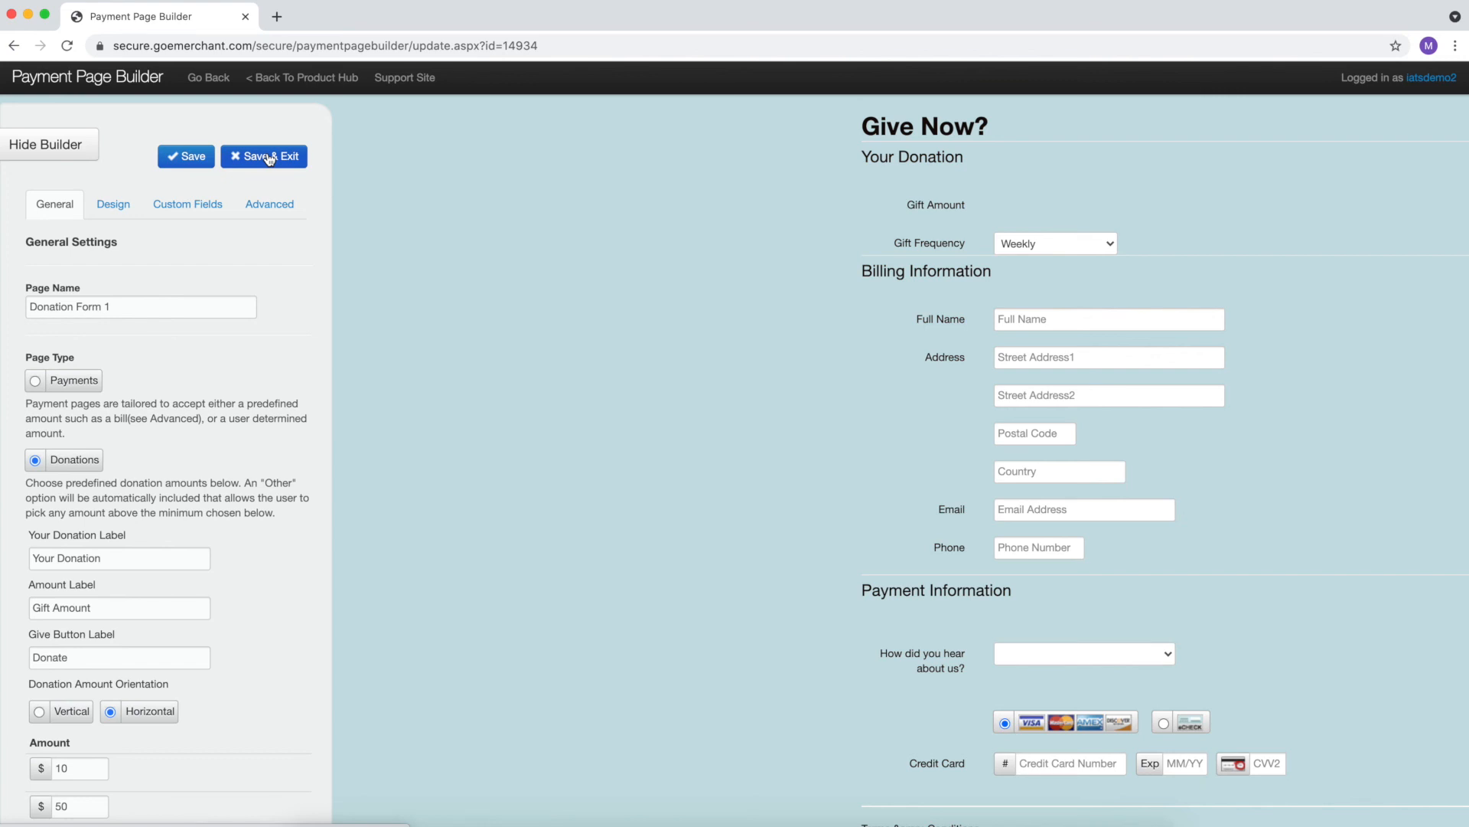
{"action": "scroll", "coordinate": [289, 375], "scroll_direction": "down", "scroll_amount": 12}
{"action": "scroll", "coordinate": [276, 733], "scroll_direction": "down", "scroll_amount": 10}
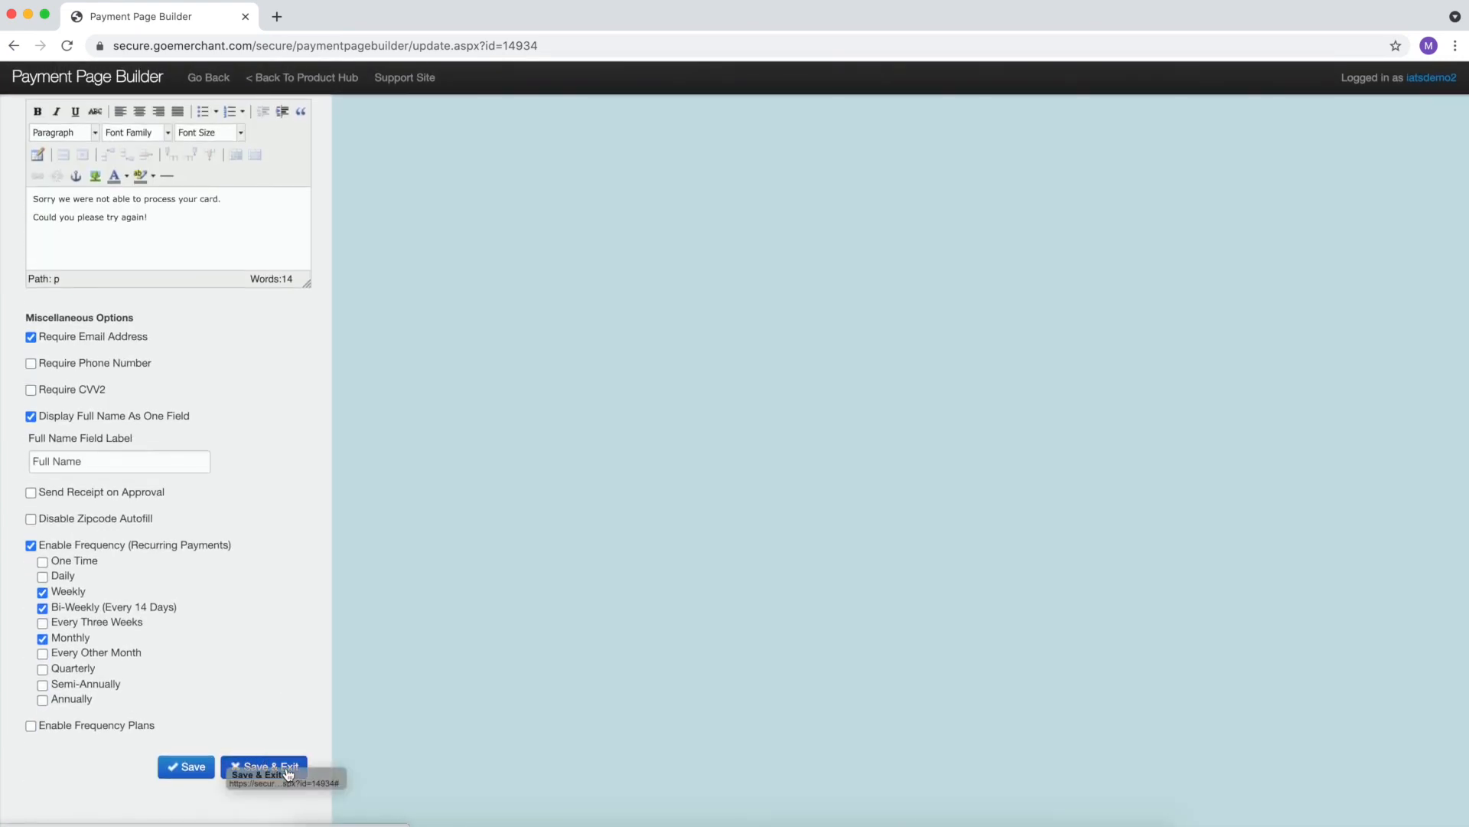
- Save and exit, make Donation Form 1 live, and open its live page
{"action": "left_click", "coordinate": [288, 768]}
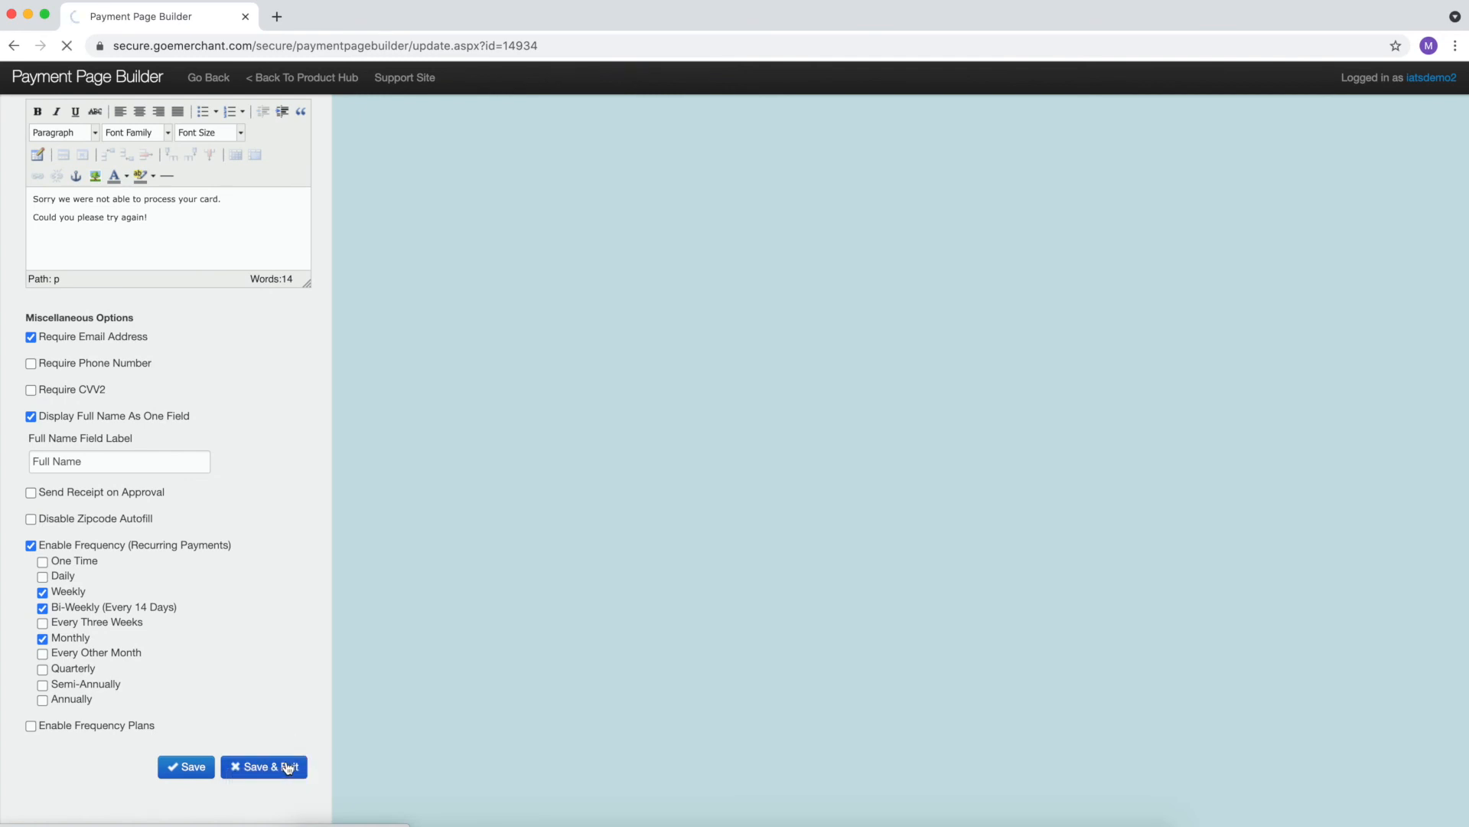
{"action": "scroll", "coordinate": [487, 511], "scroll_direction": "down", "scroll_amount": 3}
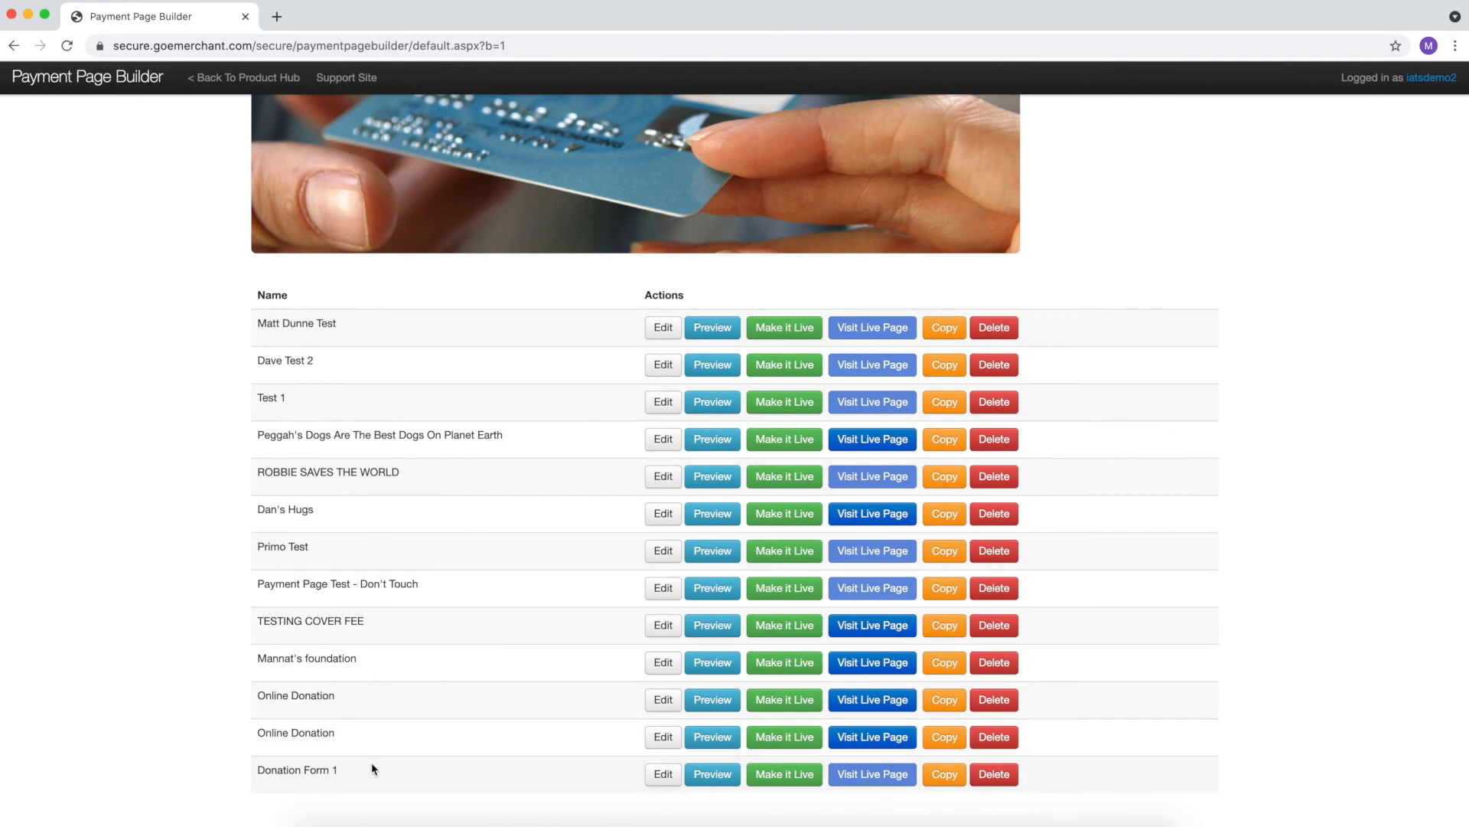
{"action": "left_click", "coordinate": [800, 777]}
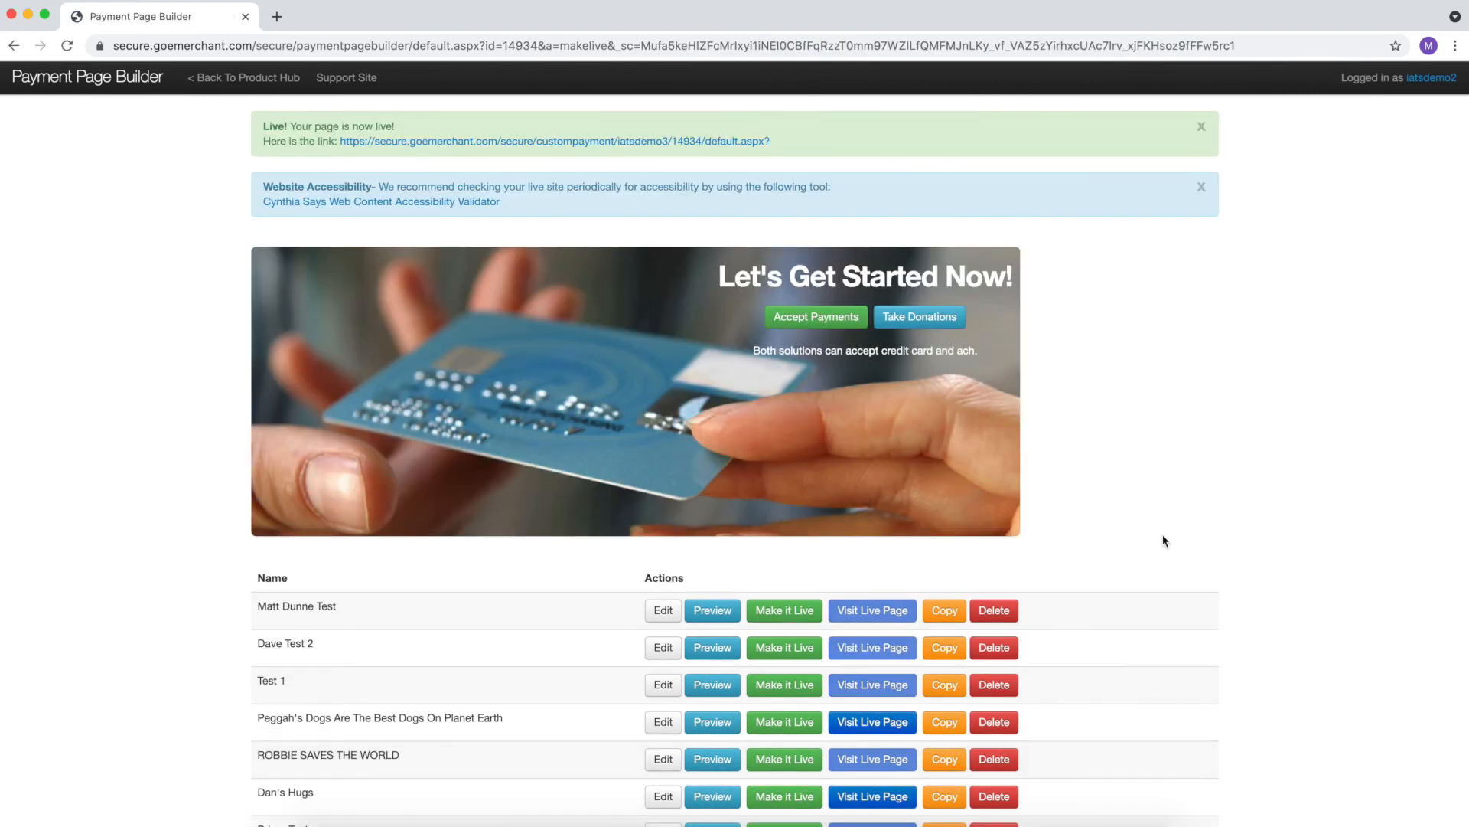
{"action": "scroll", "coordinate": [1167, 548], "scroll_direction": "down", "scroll_amount": 4}
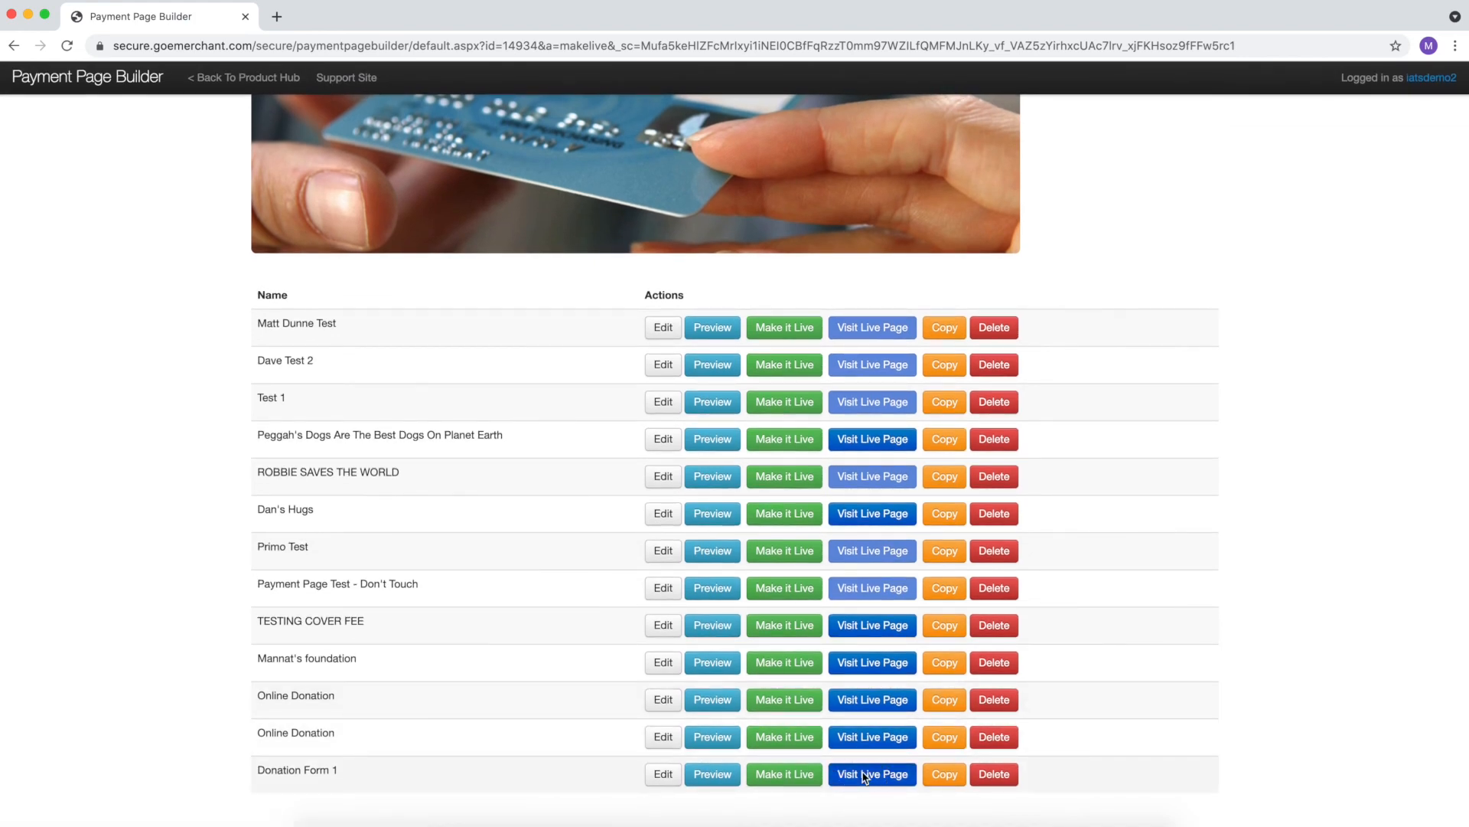
{"action": "left_click", "coordinate": [865, 774]}
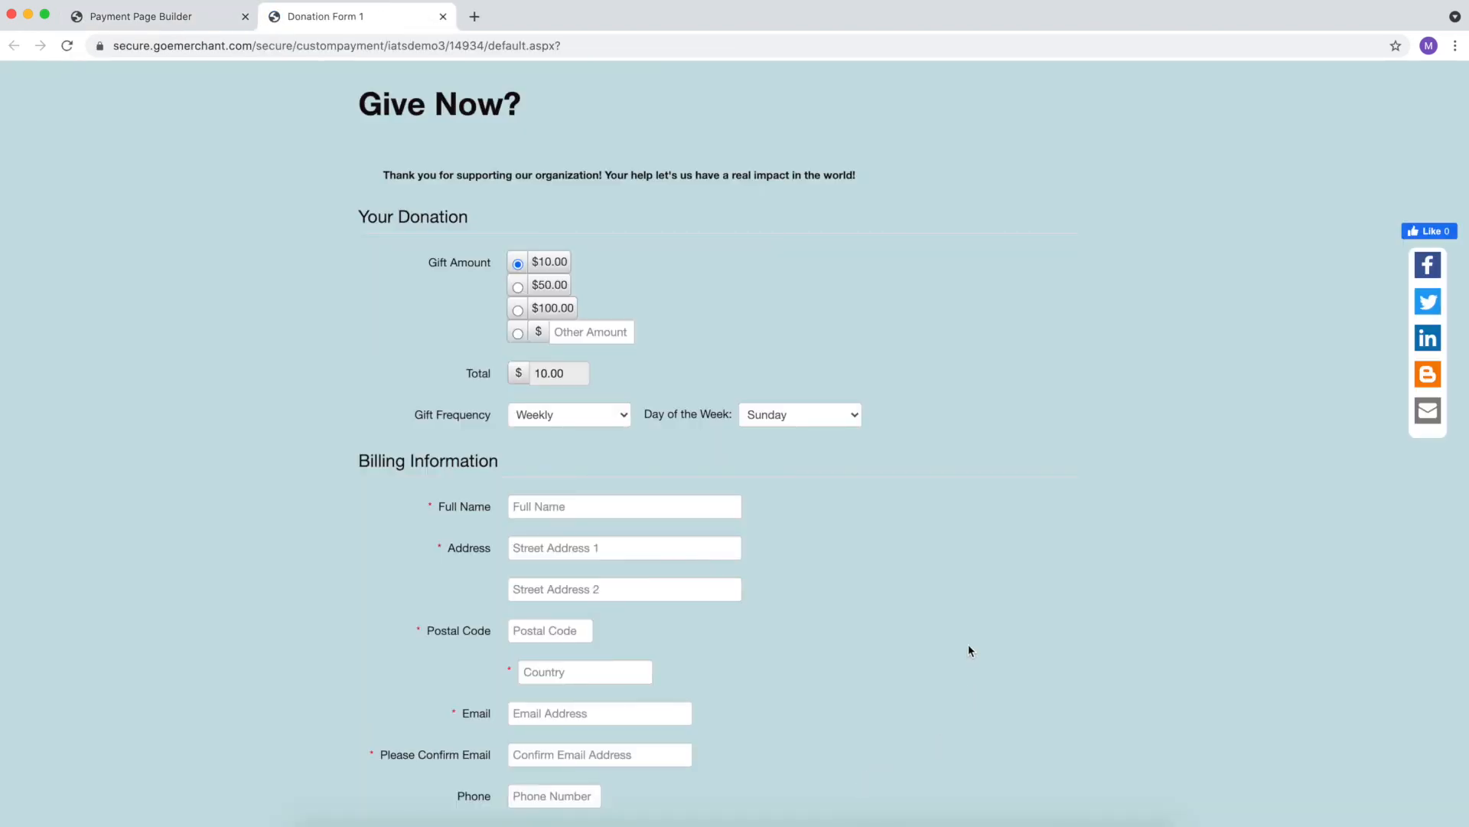
{"action": "scroll", "coordinate": [967, 644], "scroll_direction": "down", "scroll_amount": 5}
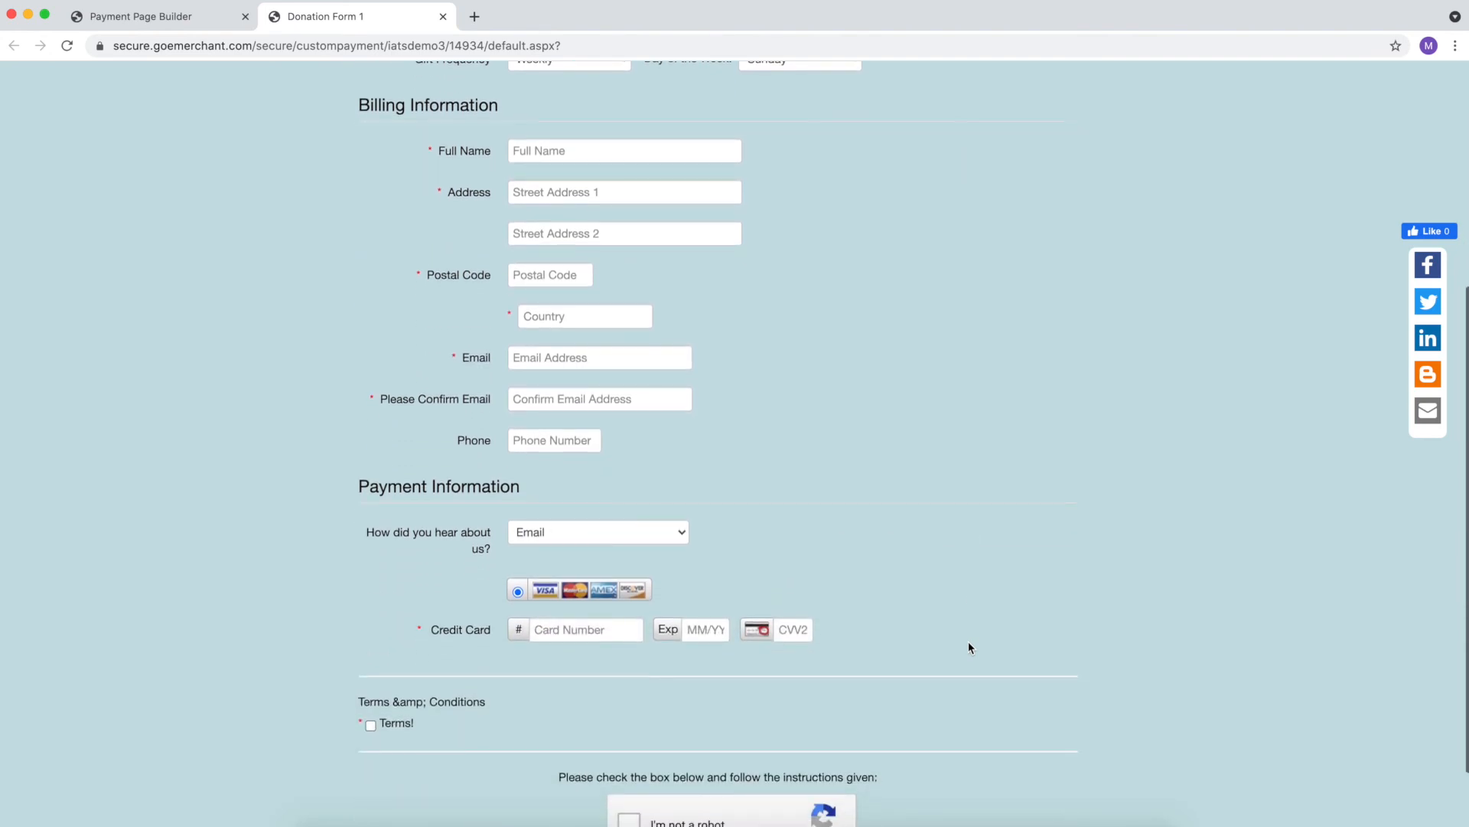
{"action": "scroll", "coordinate": [963, 572], "scroll_direction": "up", "scroll_amount": 5}
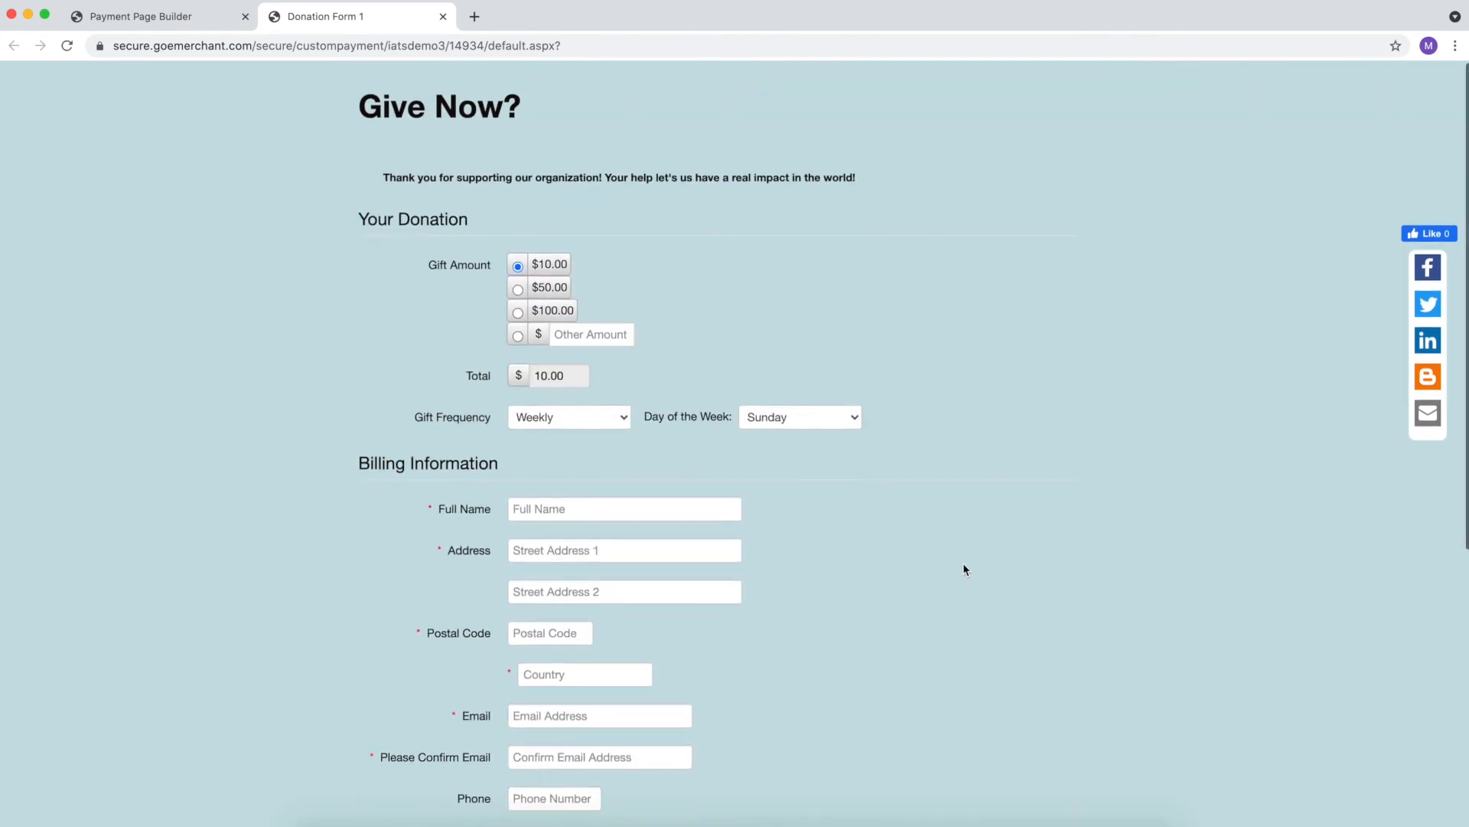